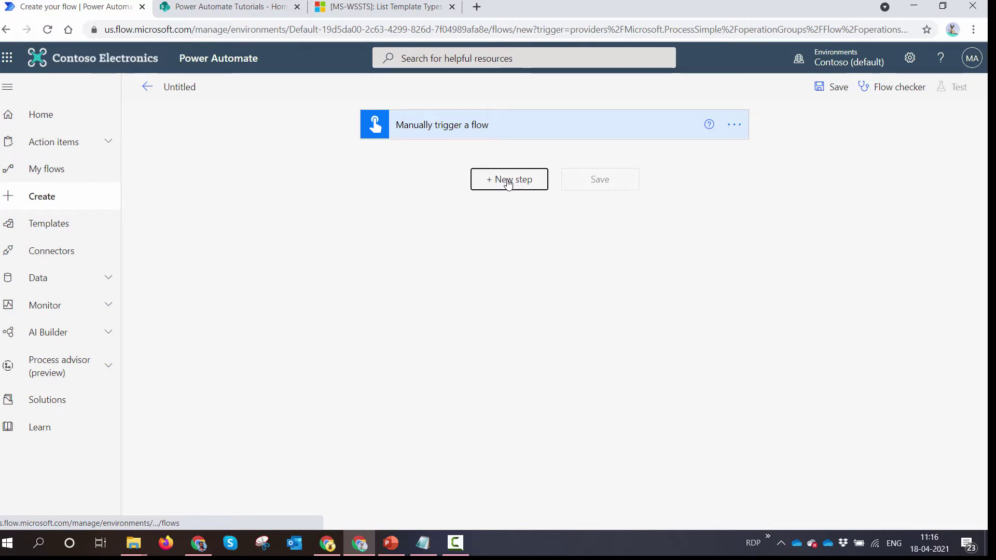
# Add a SharePoint "Send an HTTP request to SharePoint" action after the manual trigger.
pyautogui.click(511, 179)
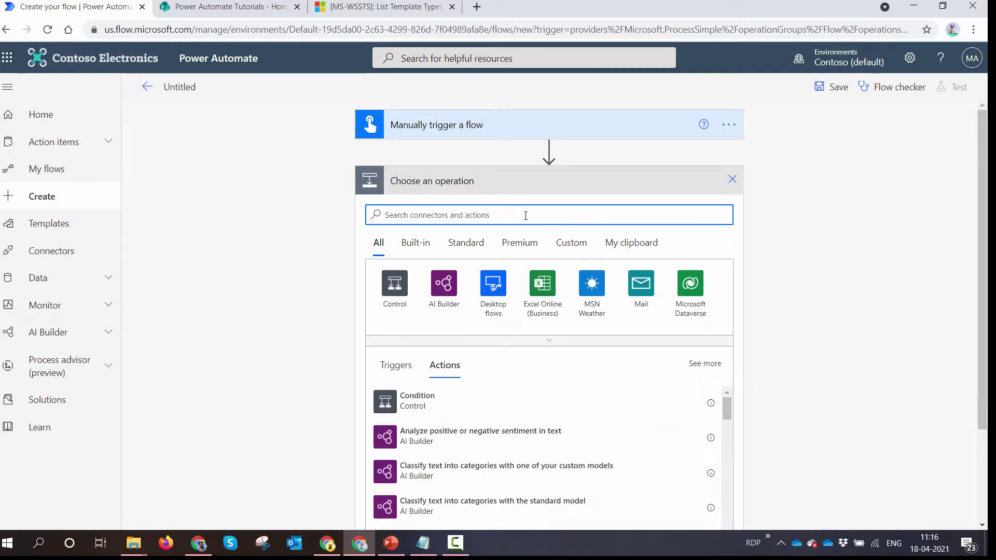
pyautogui.write('SharePoint')
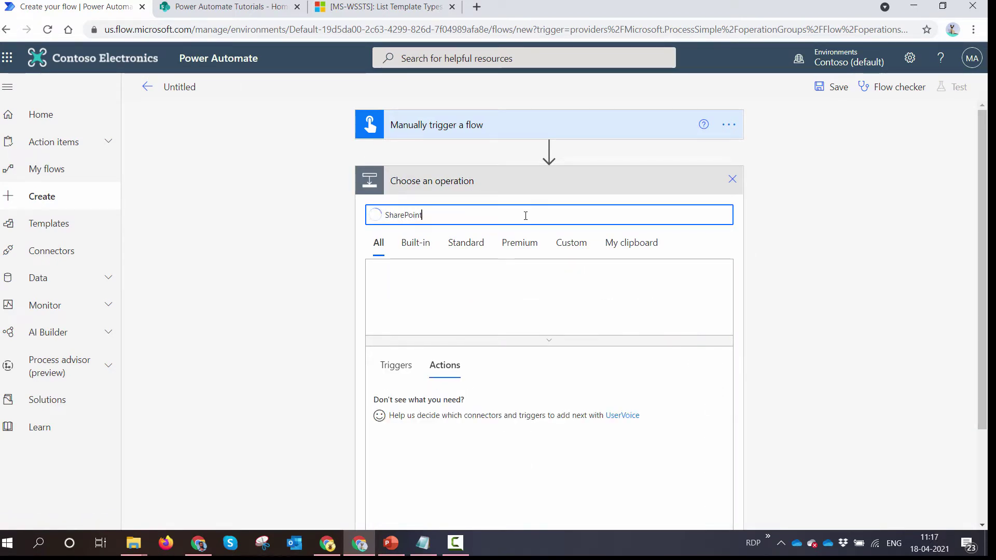
pyautogui.click(405, 294)
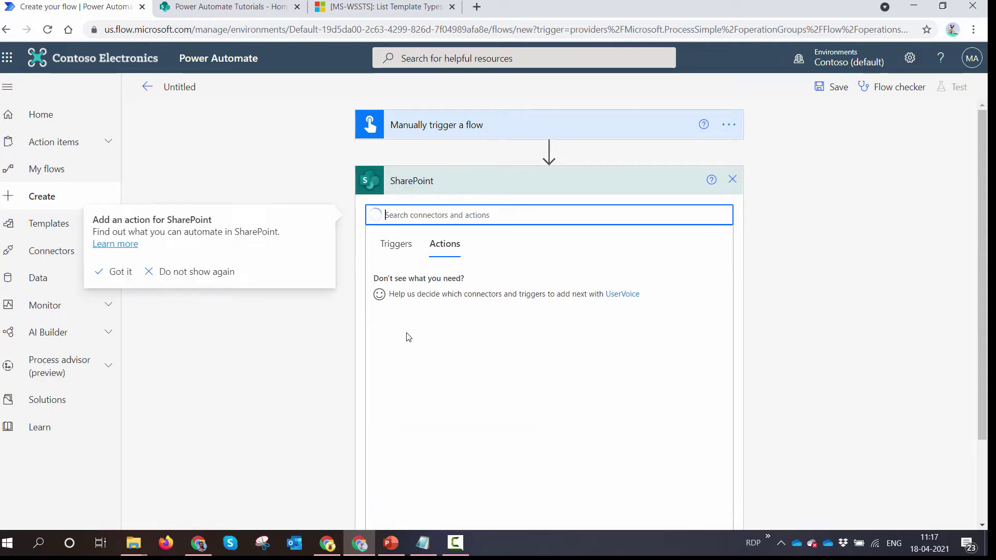
pyautogui.write('Send')
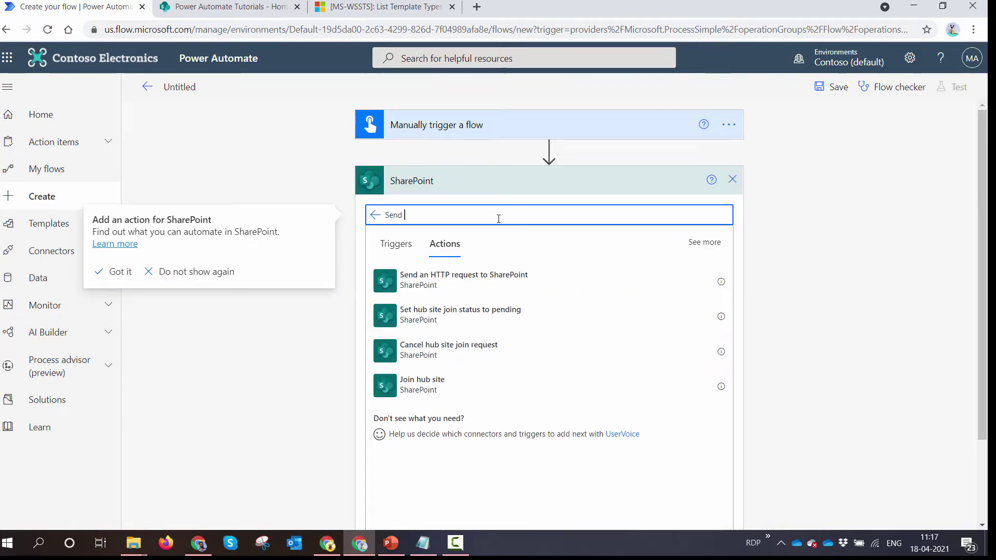
pyautogui.click(526, 294)
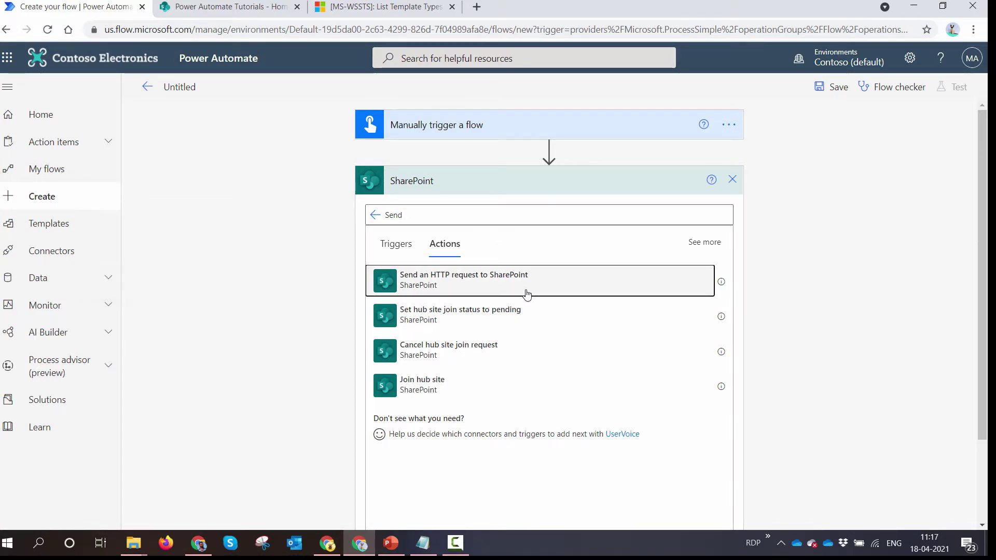
pyautogui.click(467, 289)
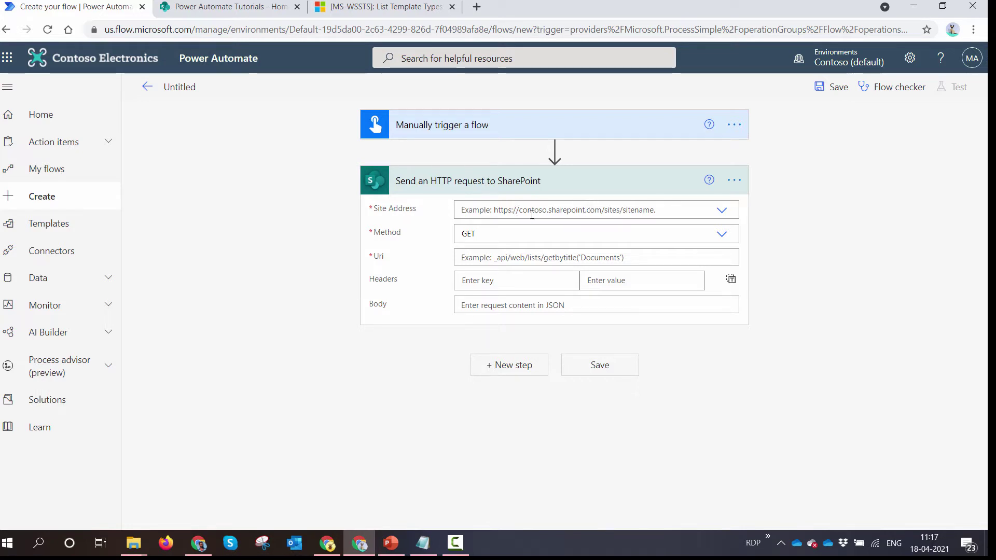
# Review the HTTP methods available for the SharePoint request without changing the selected one.
pyautogui.click(495, 235)
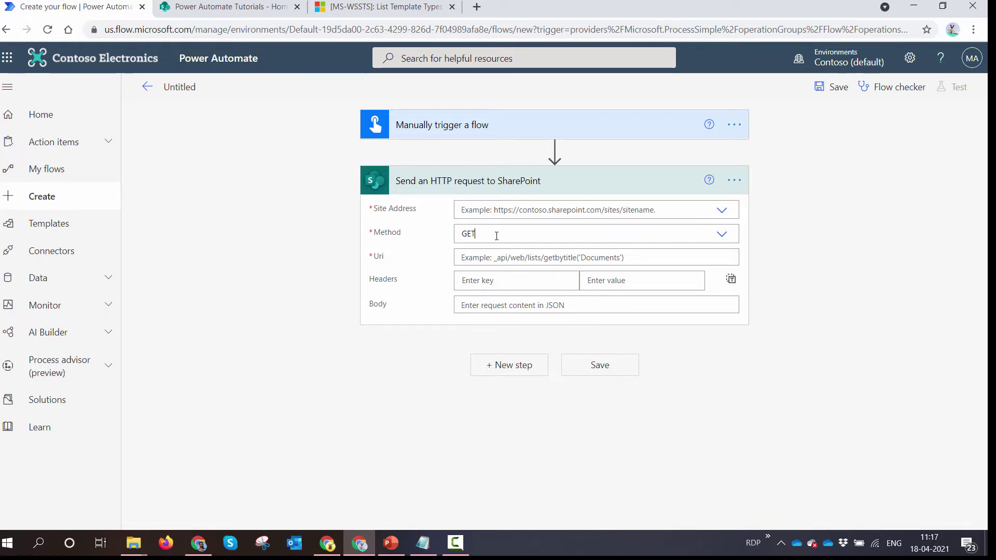
pyautogui.click(497, 236)
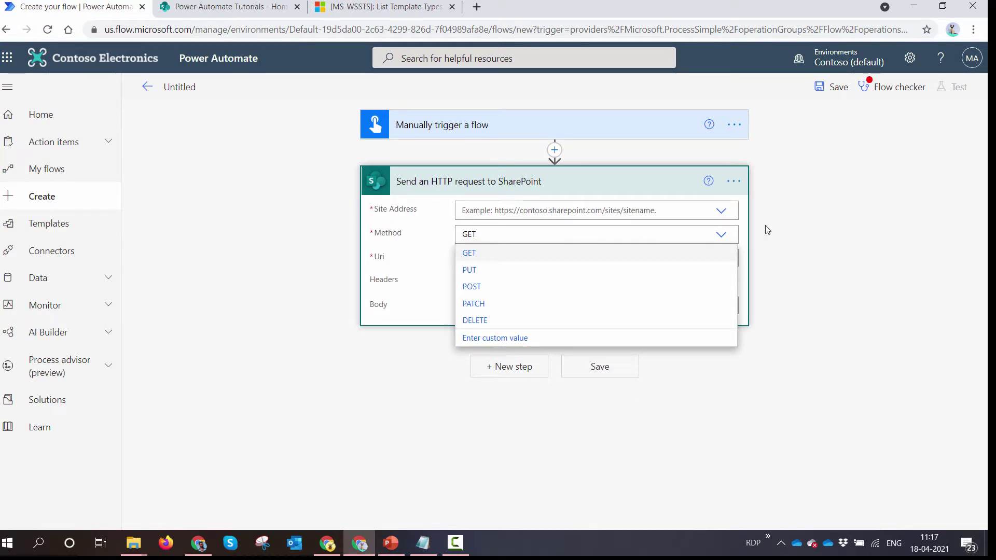
pyautogui.click(752, 231)
pyautogui.click(595, 269)
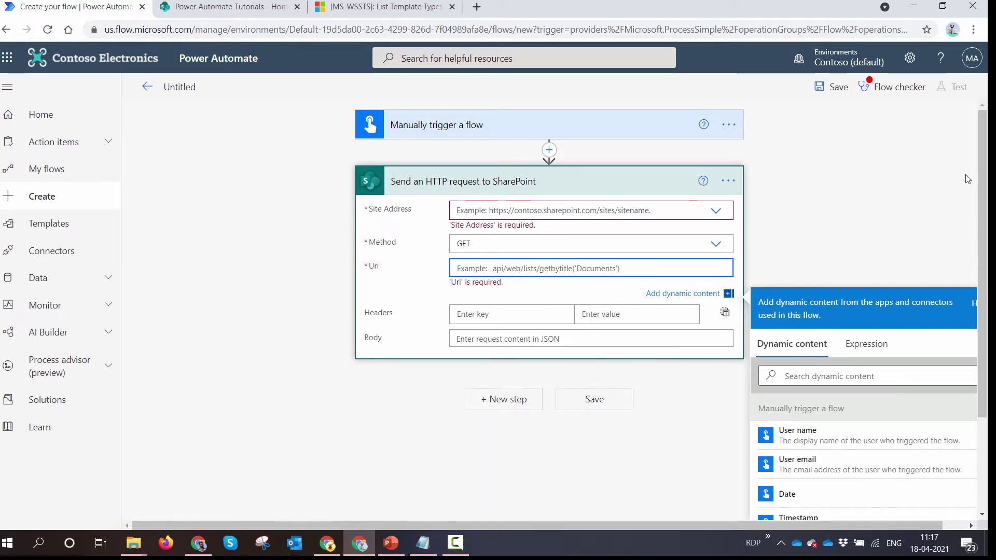
# Browse the SharePoint connector's actions in a placeholder step inserted before the HTTP request, and discard the placeholder.
pyautogui.click(555, 151)
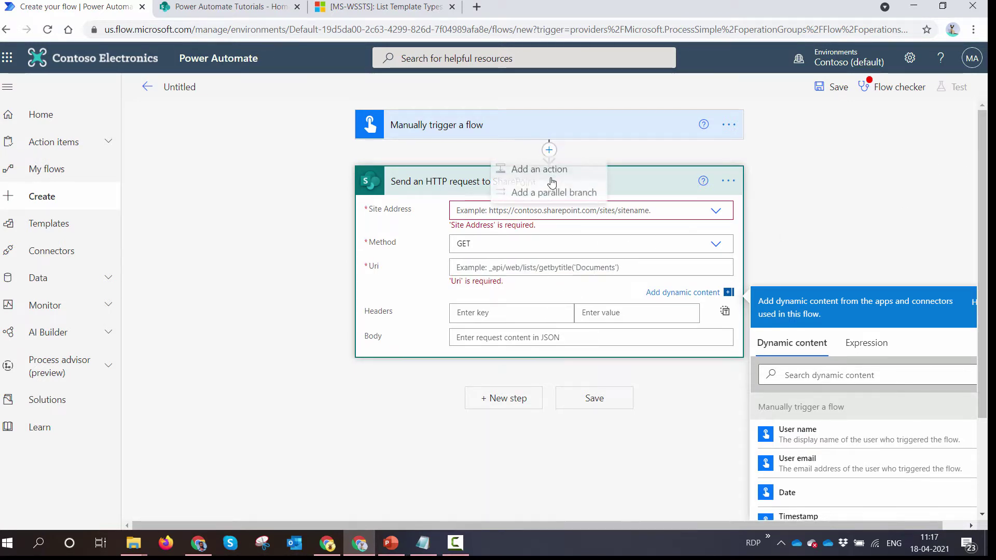
pyautogui.click(550, 170)
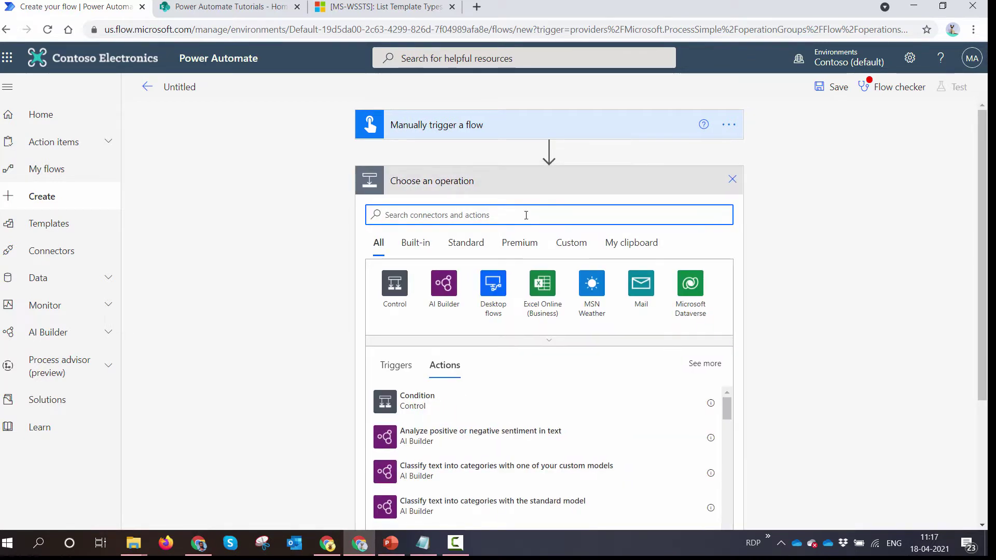
pyautogui.write('Saa')
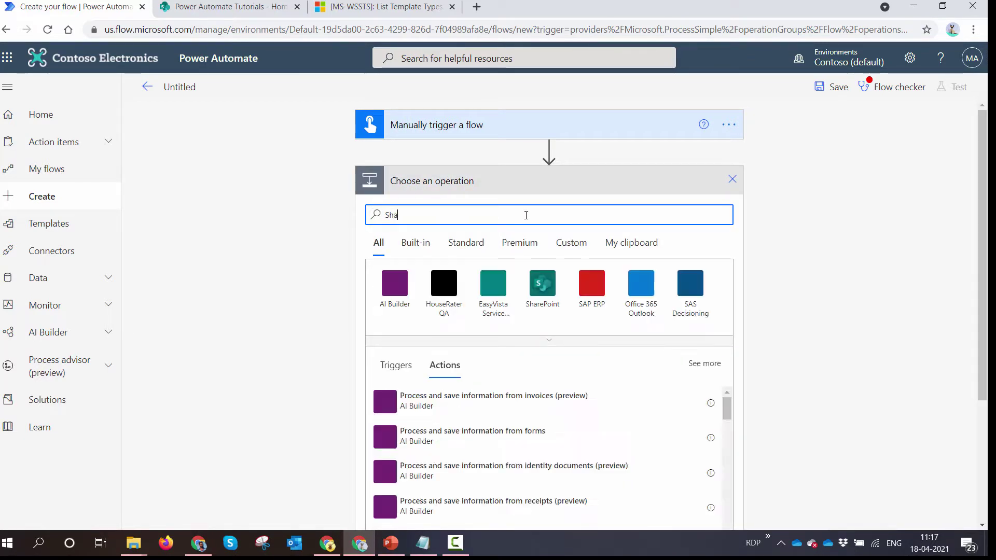
pyautogui.write('rePoint HTTP')
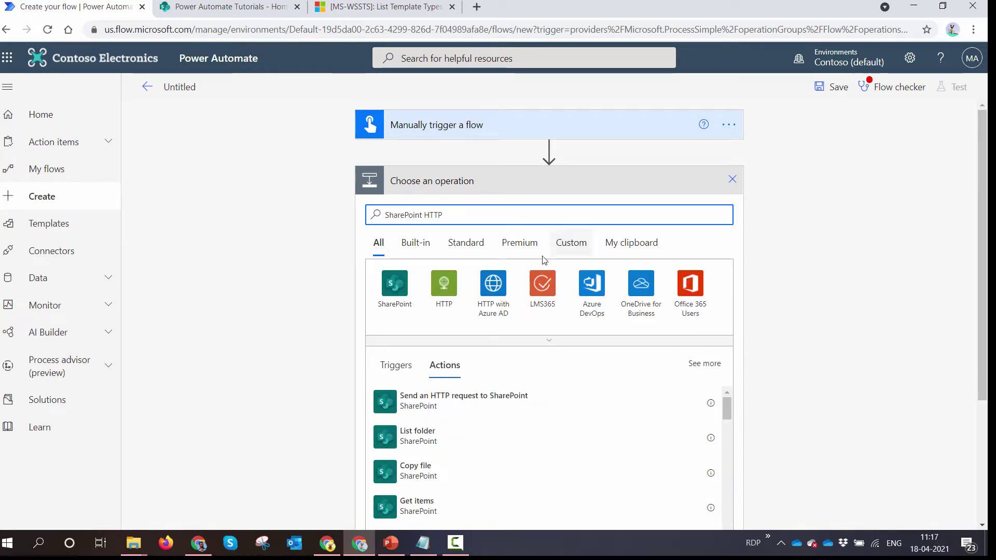
pyautogui.click(395, 284)
pyautogui.scroll(-3, 519, 350)
pyautogui.scroll(-15, 524, 348)
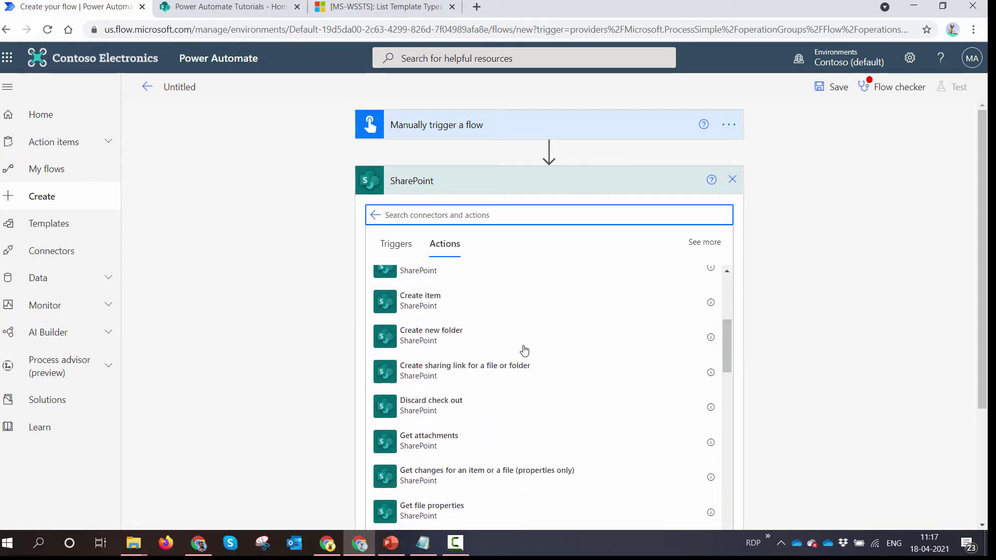
pyautogui.scroll(-4, 525, 353)
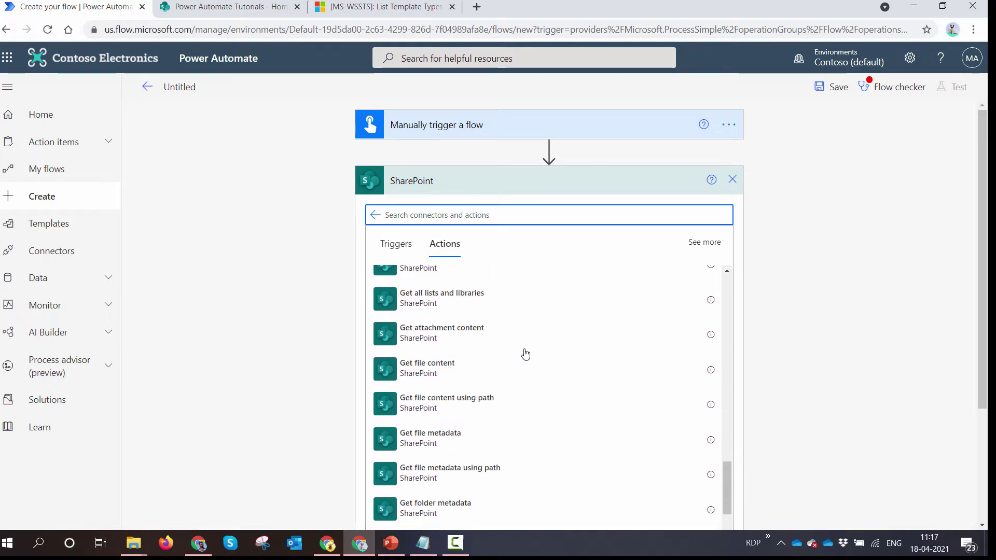
pyautogui.click(731, 183)
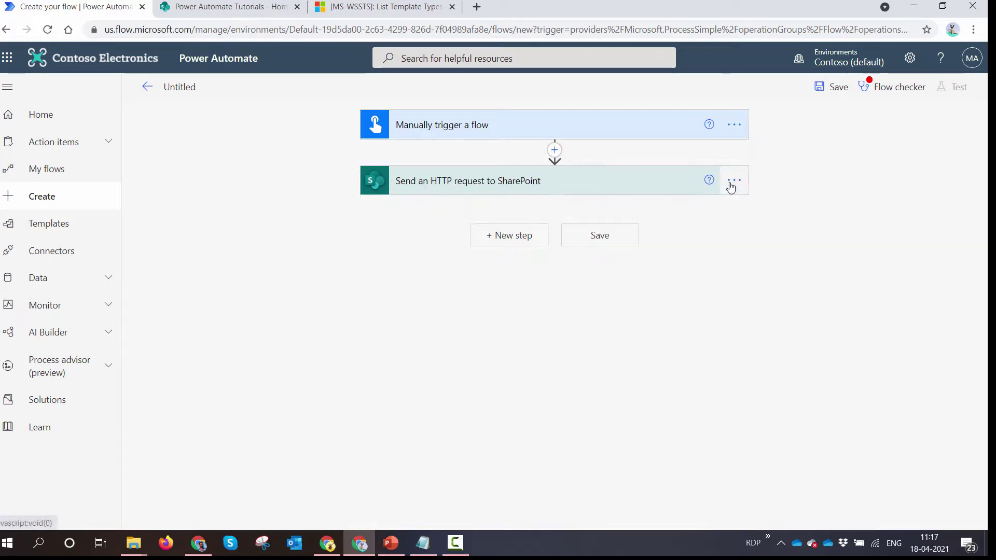
# Set the HTTP request's site address to Power Automate Tutorials and its method to POST.
pyautogui.click(600, 199)
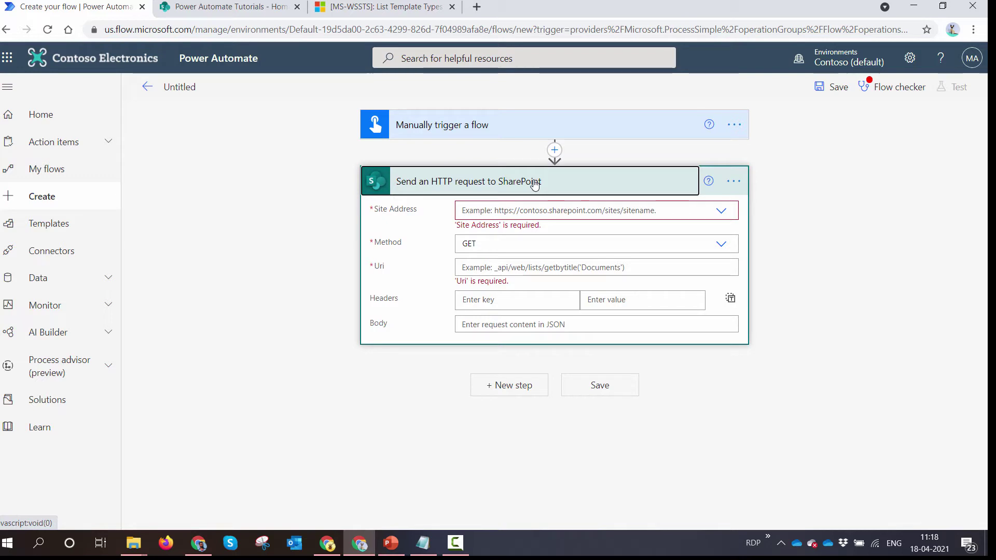
pyautogui.click(558, 213)
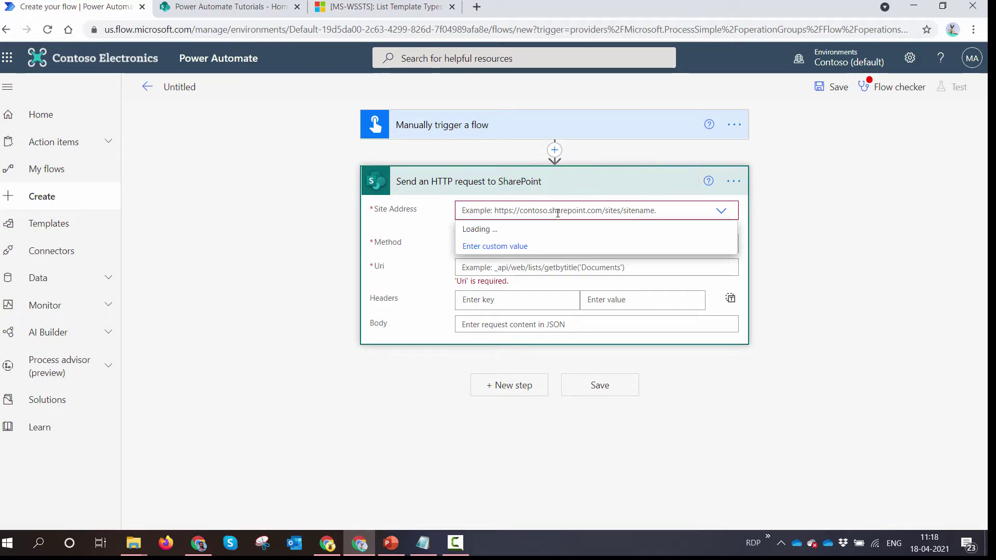
pyautogui.write('Power')
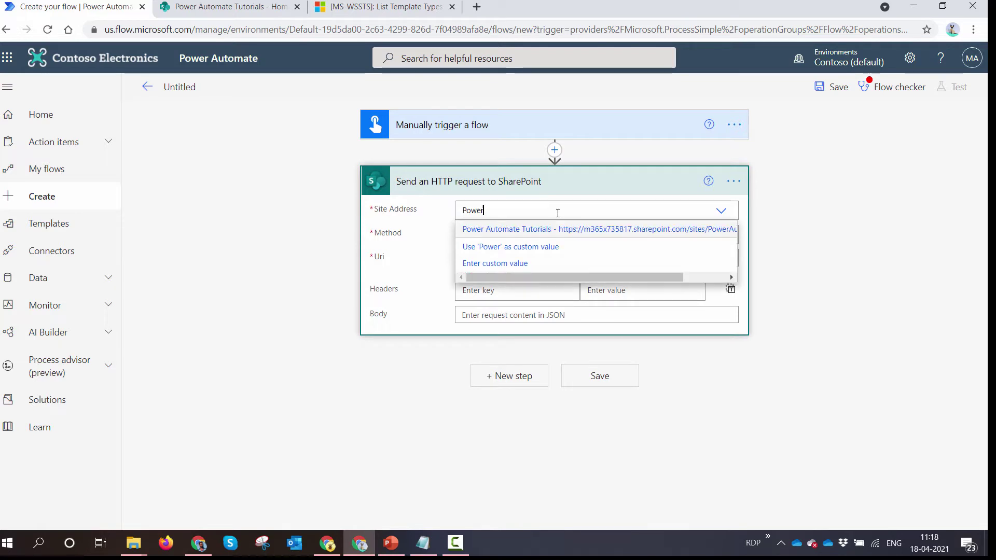
pyautogui.click(545, 234)
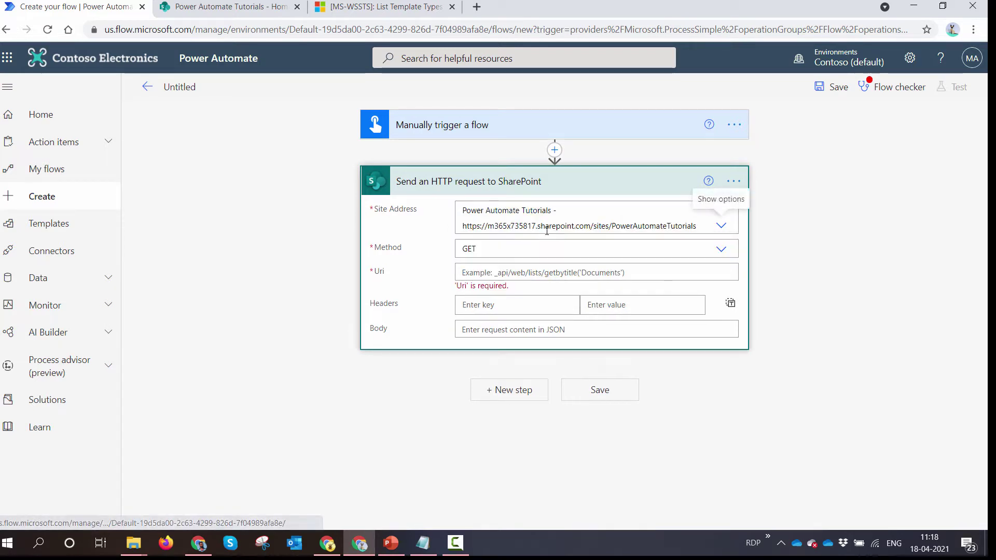
pyautogui.click(723, 251)
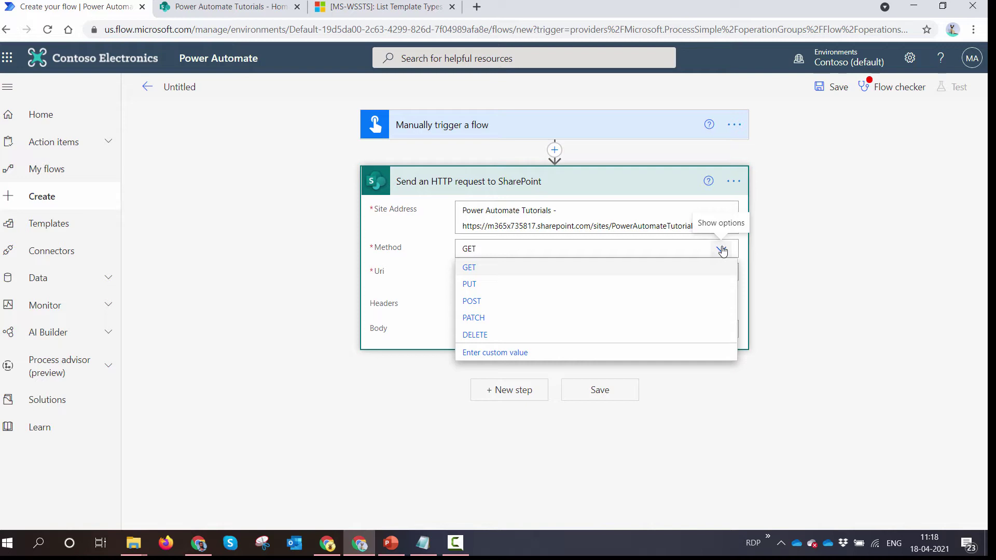
pyautogui.click(571, 301)
# Test the _api/web/lists endpoint of the Power Automate Tutorials site in the browser, and return to the flow's empty Uri field.
pyautogui.click(507, 276)
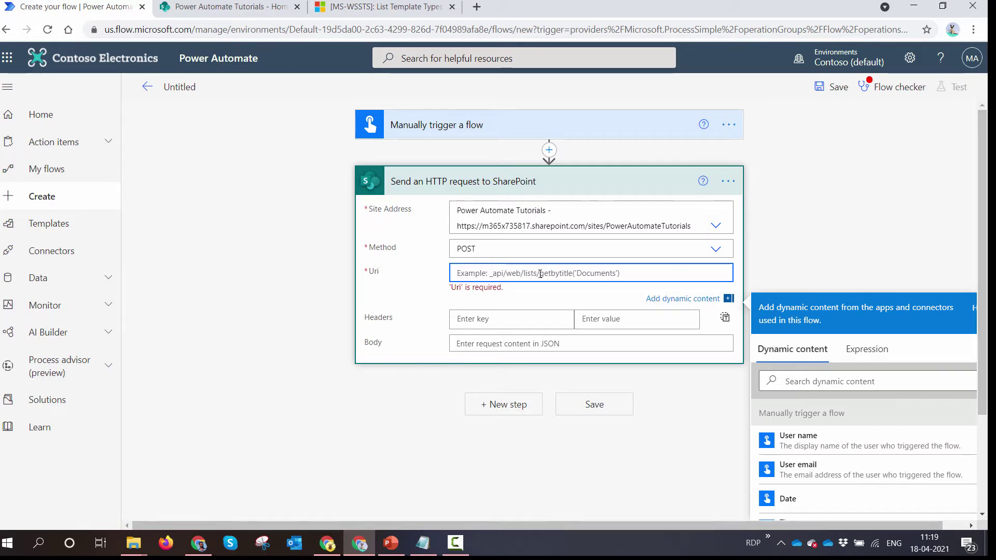
pyautogui.hotkey('alt', 'Tab')
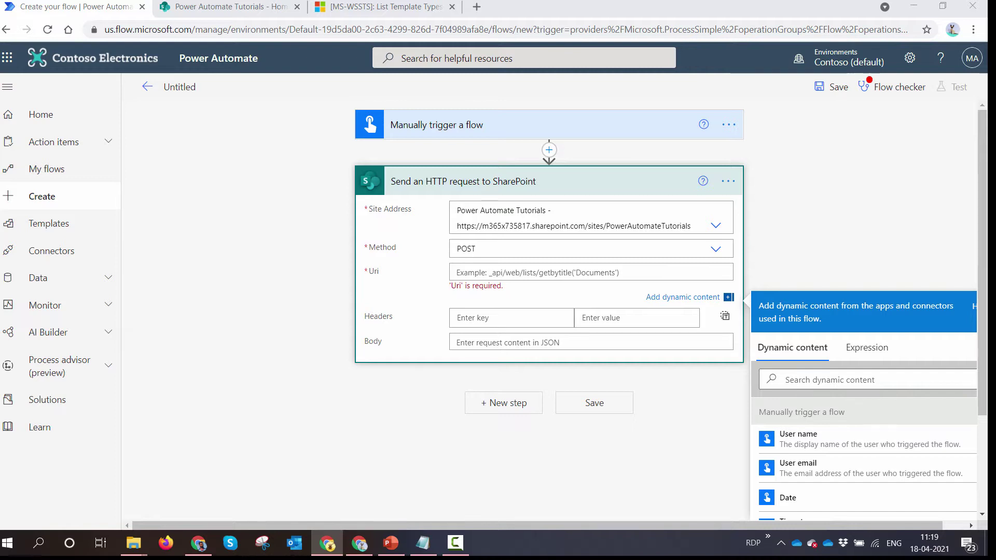
pyautogui.click(231, 5)
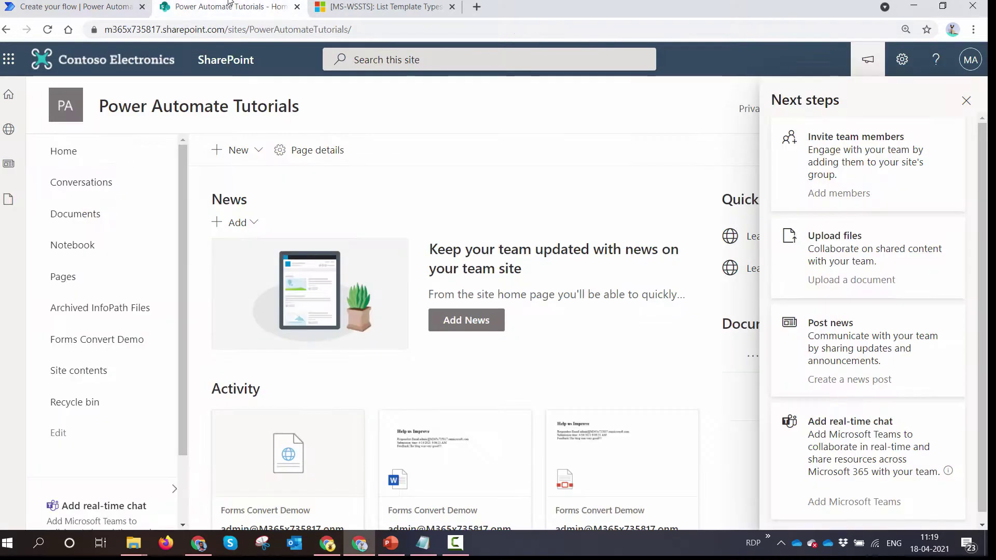
pyautogui.click(372, 32)
pyautogui.click(372, 32)
pyautogui.write('_api/web/lists')
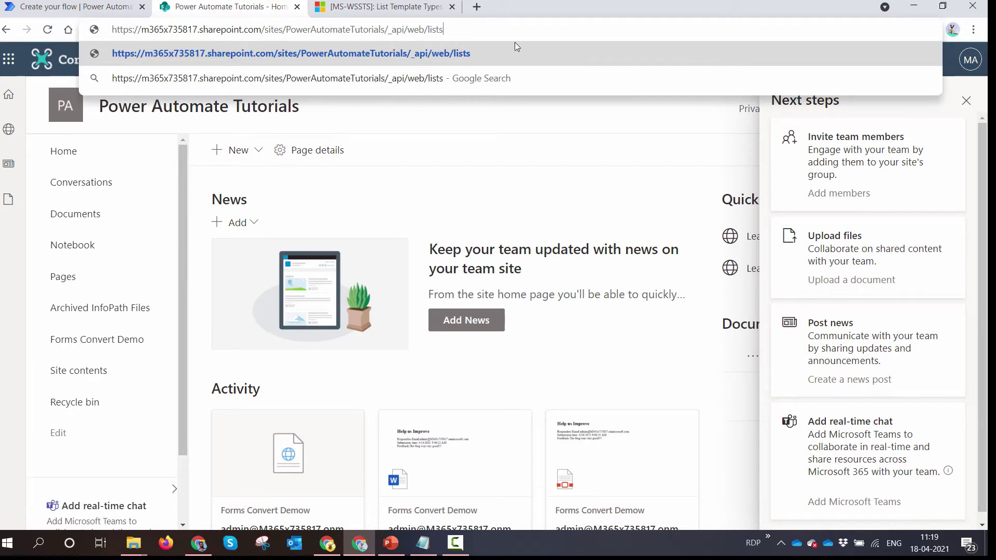
pyautogui.press('Return')
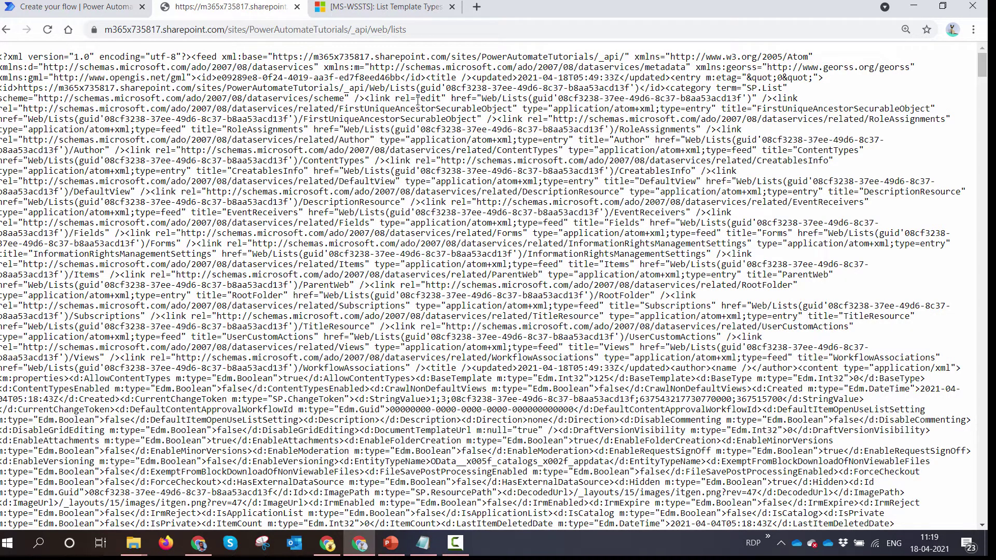
pyautogui.doubleClick(412, 30)
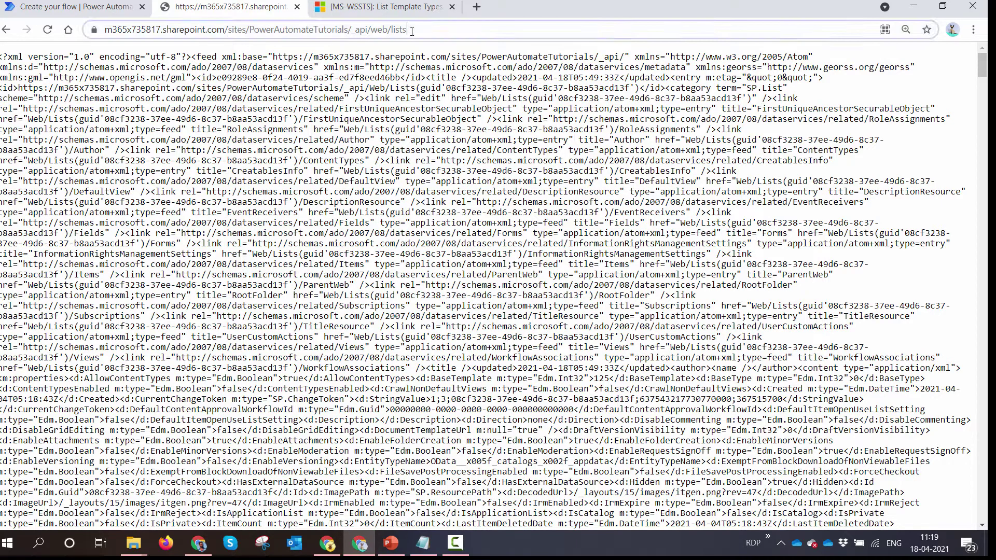
pyautogui.click(119, 7)
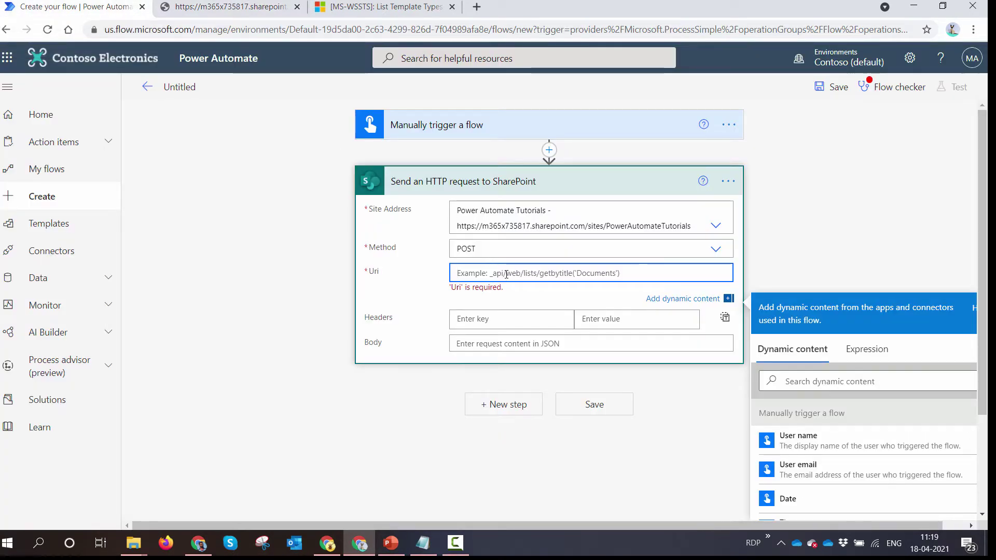
# Try loading the misspelled endpoint _api/web/listss on the SharePoint site and highlight the response message.
pyautogui.click(231, 8)
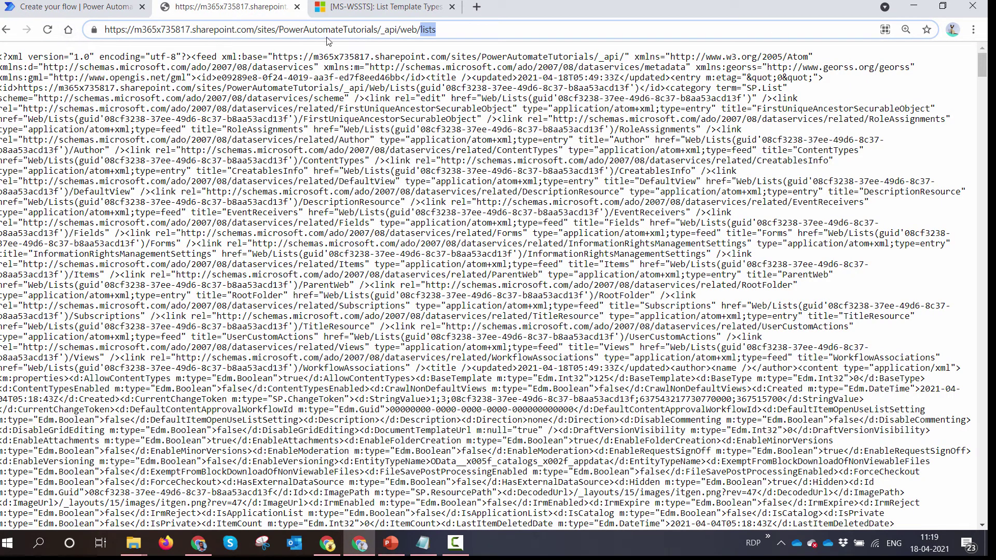
pyautogui.click(470, 32)
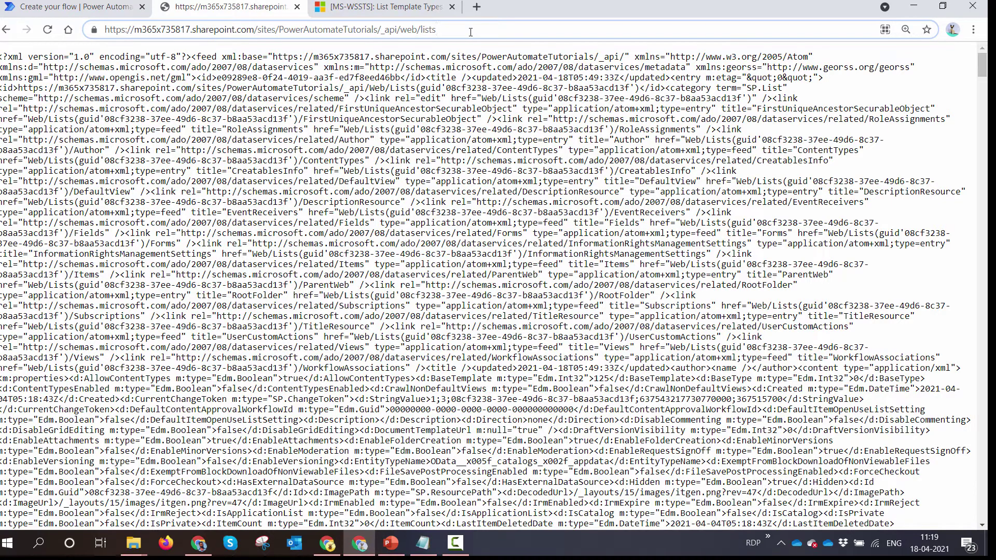
pyautogui.write('s')
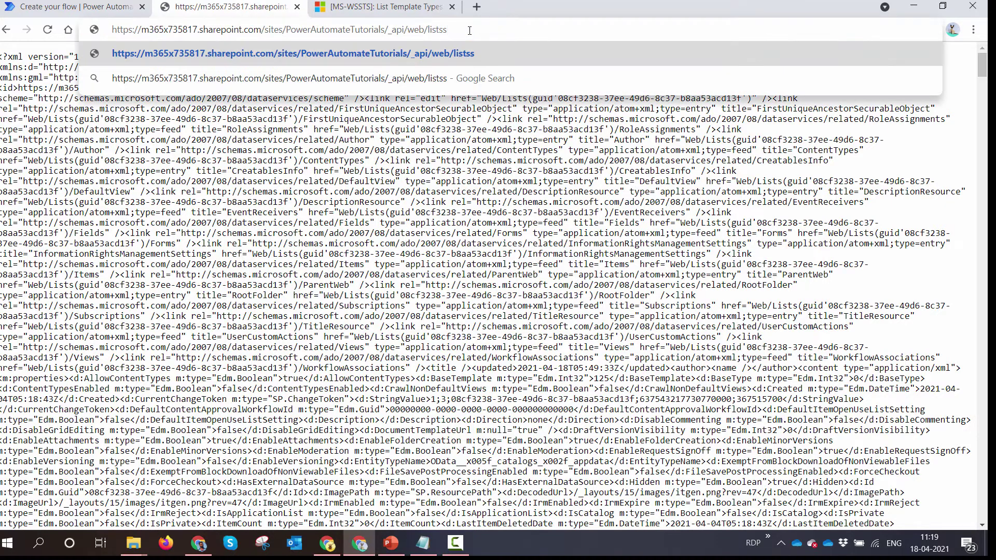
pyautogui.press('Return')
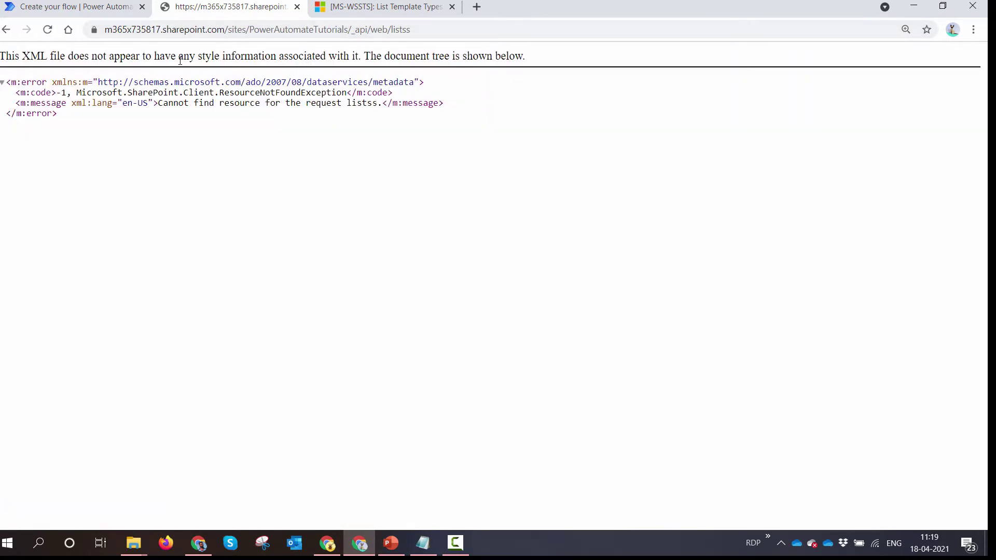
pyautogui.moveTo(157, 103); pyautogui.dragTo(378, 102)
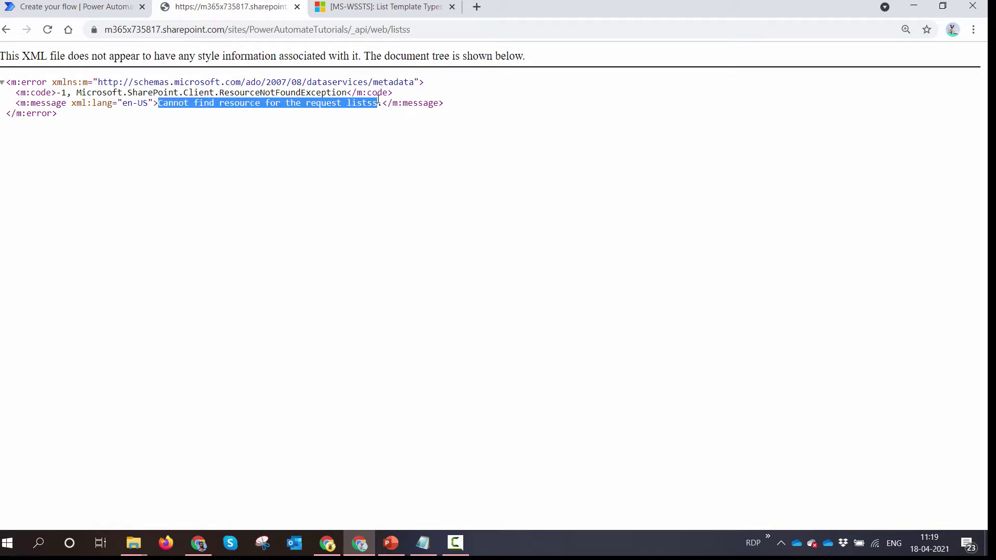
# Correct the endpoint in the site's address to _api/web/lists and load it again.
pyautogui.doubleClick(471, 27)
pyautogui.click(473, 32)
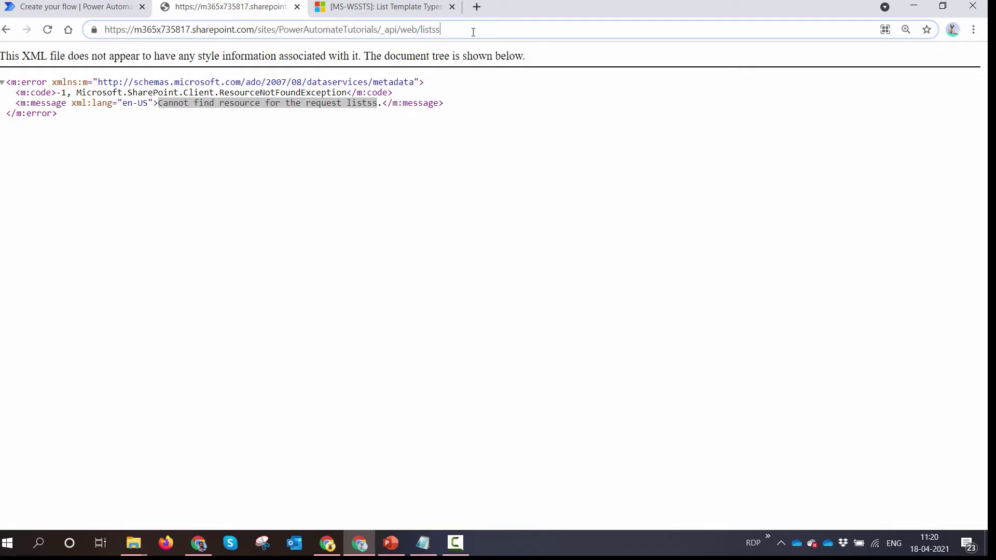
pyautogui.press('BackSpace')
pyautogui.press('Return')
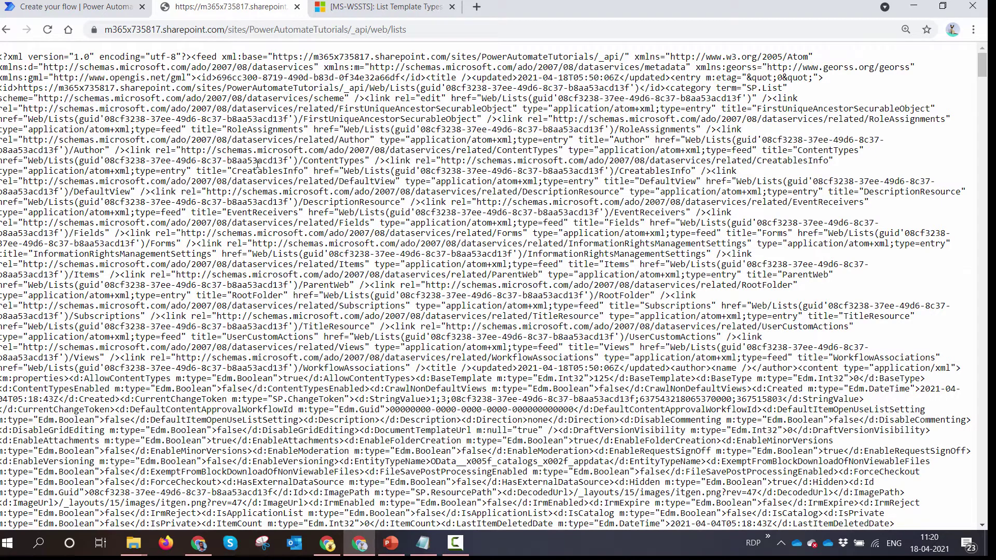
# Return to the flow and set the HTTP request's Uri to _api/web/lists.
pyautogui.click(85, 7)
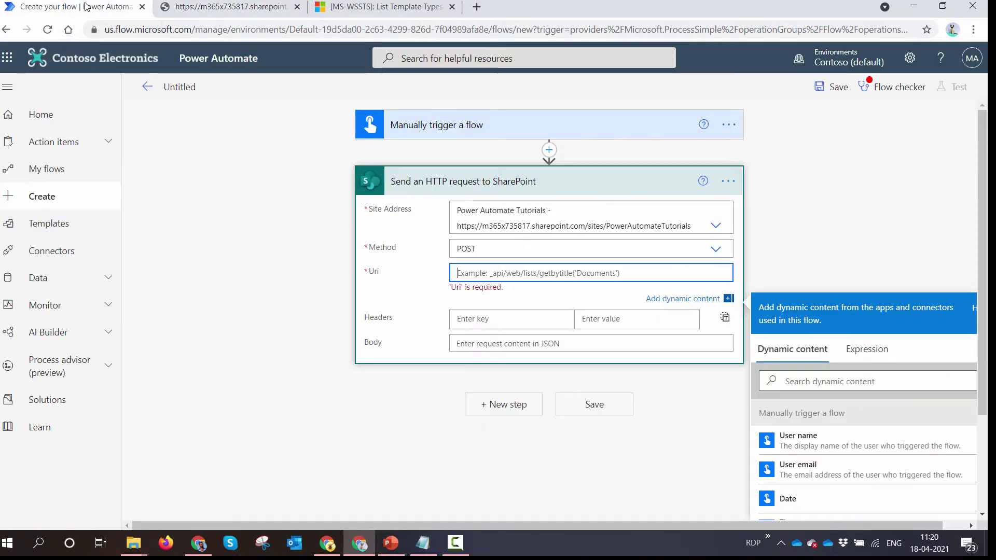
pyautogui.write('_api/web/lists')
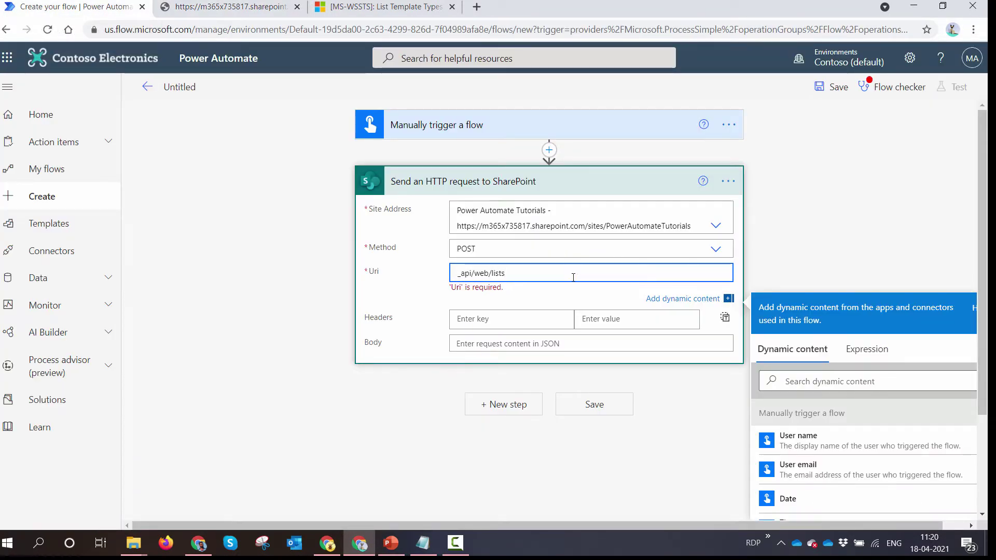
pyautogui.click(789, 247)
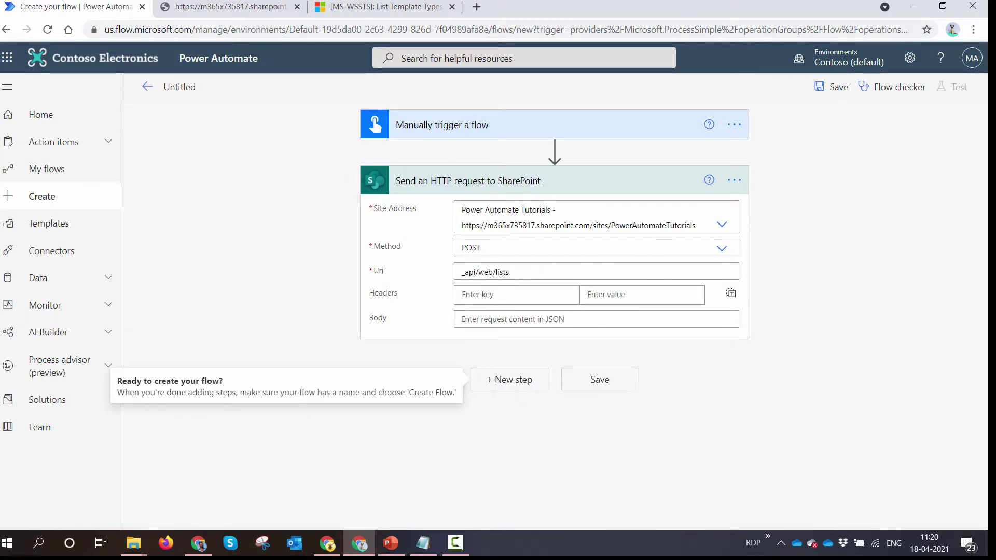
# Add an Accept header with the value application/json;odata=nometadata to the HTTP request.
pyautogui.hotkey('alt', 'Tab')
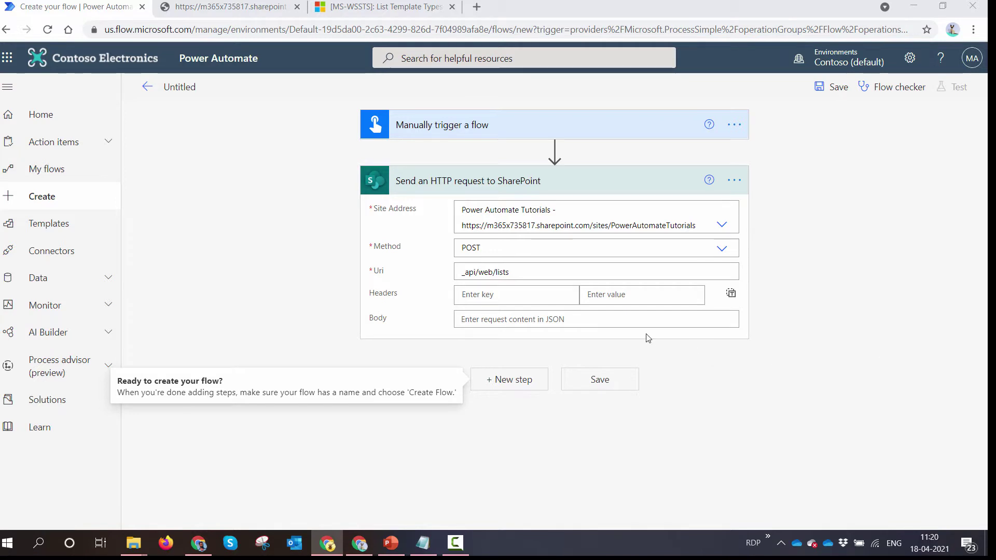
pyautogui.click(555, 301)
pyautogui.write('Accept')
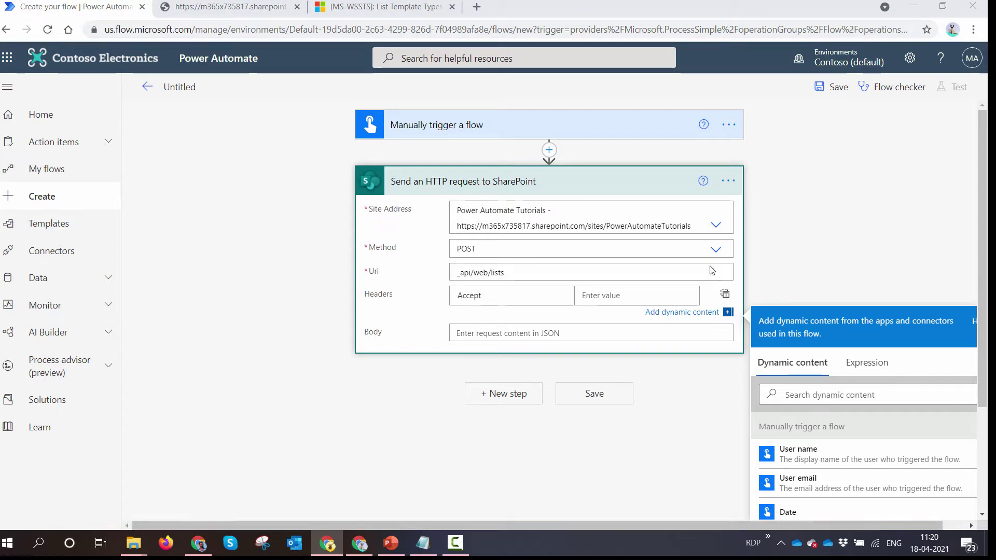
pyautogui.click(681, 293)
pyautogui.write('application/json;odata=nometadata')
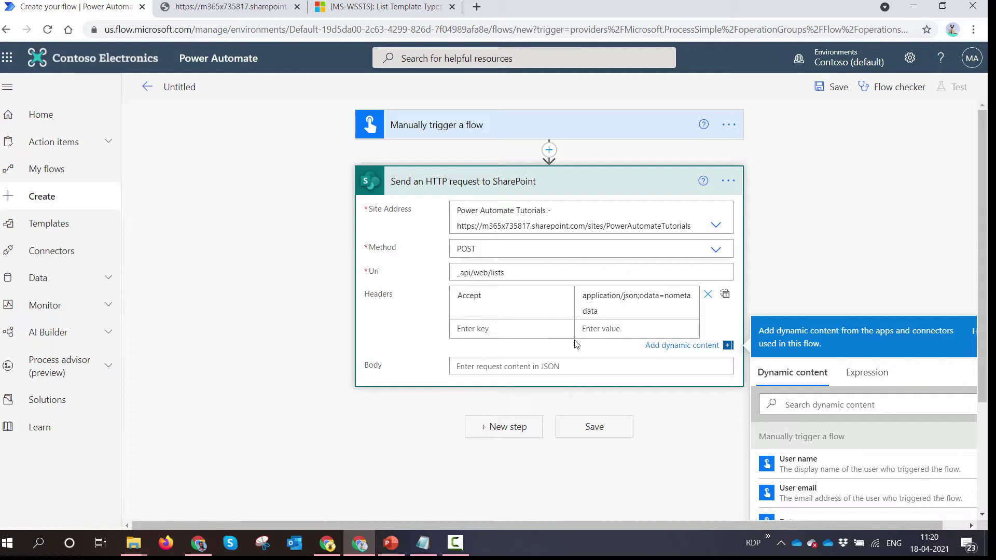
# Add a second header, content-type, with the value application/json;odata=nometadata.
pyautogui.hotkey('alt', 'Tab')
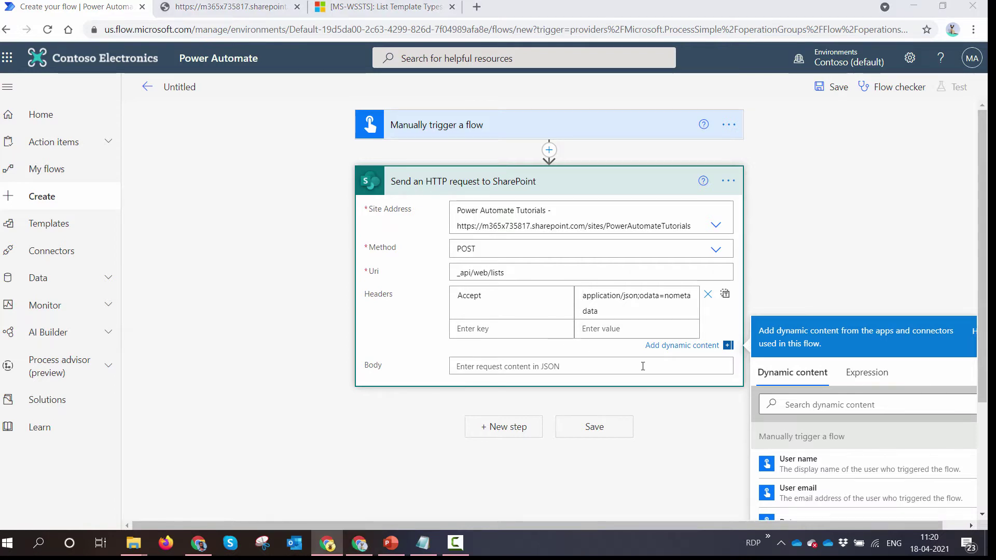
pyautogui.click(496, 332)
pyautogui.write('content-type')
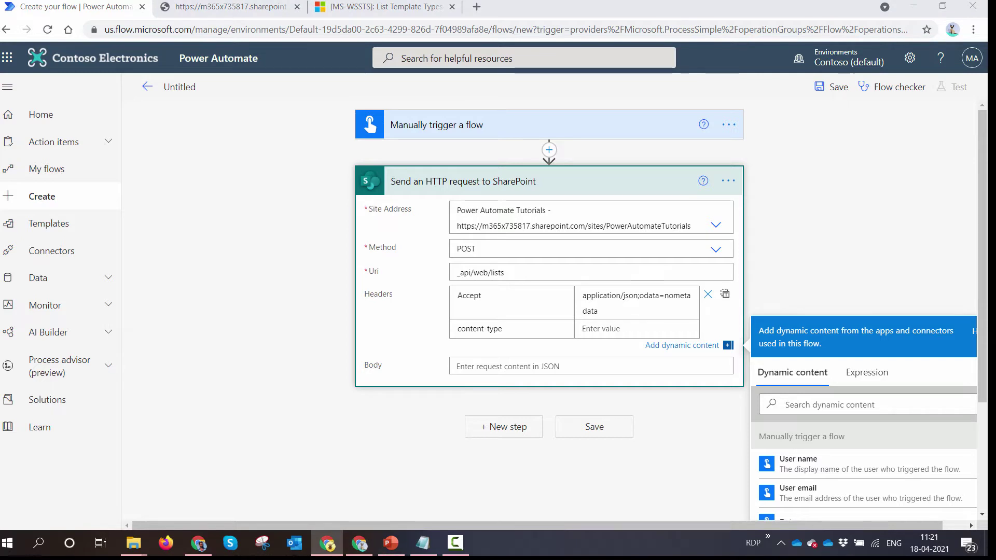
pyautogui.click(620, 332)
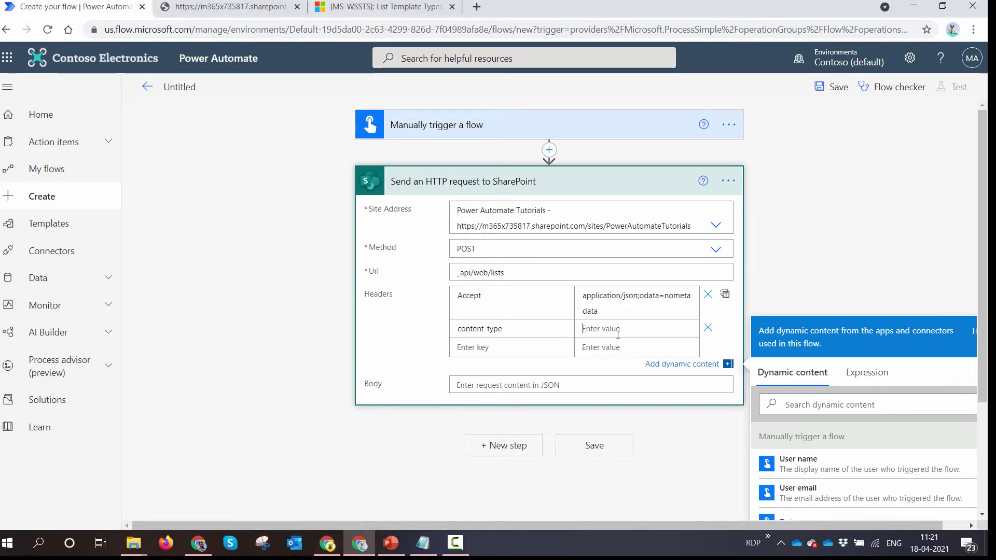
pyautogui.write('application/json;odata=nometadata')
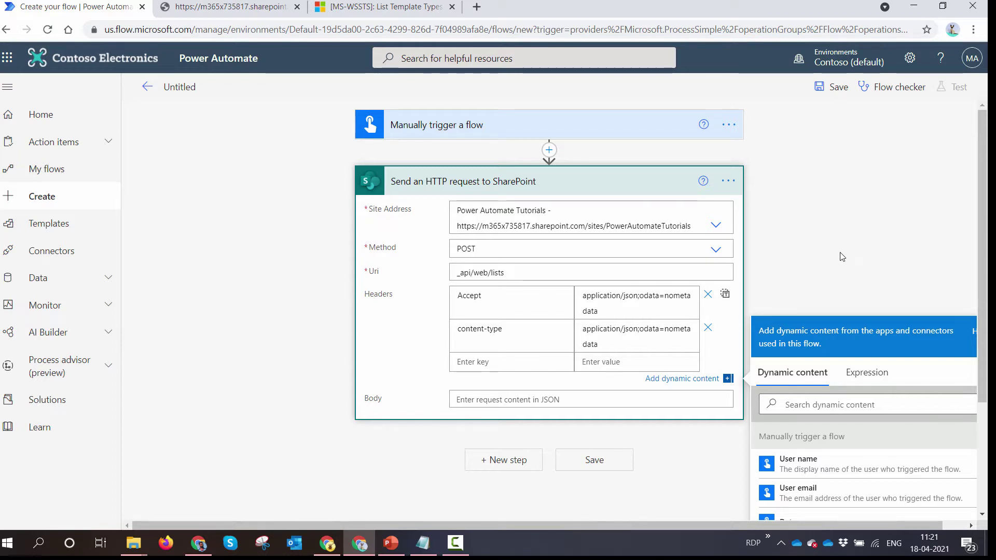
# Put a JSON body in Notepad with AllowContentTypes true, BaseTemplate 100, ContentTypesEnabled true, description "My list description" and title "Test12".
pyautogui.hotkey('alt', 'Tab')
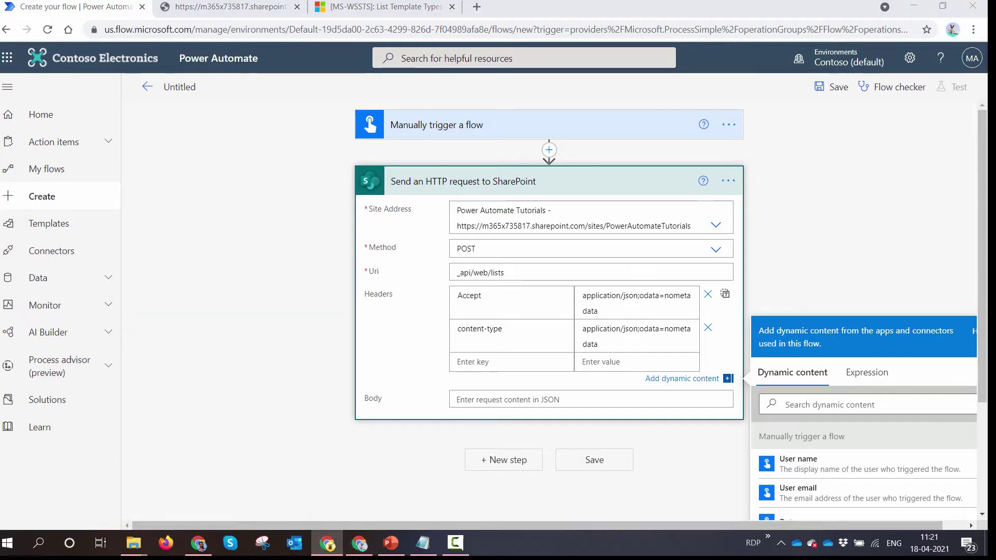
pyautogui.click(423, 543)
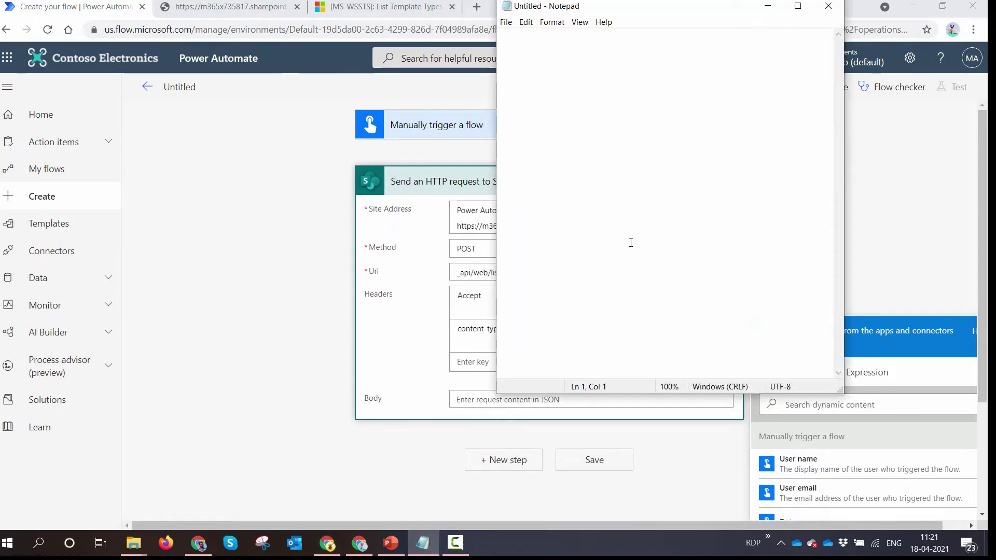
pyautogui.write('{  "AllowContentTypes": true,  "BaseTemplate": 100, "ContentTypesEnabled": true, "Description": "My list description", "Title": "Test12" }')
pyautogui.moveTo(670, 11); pyautogui.dragTo(444, 81)
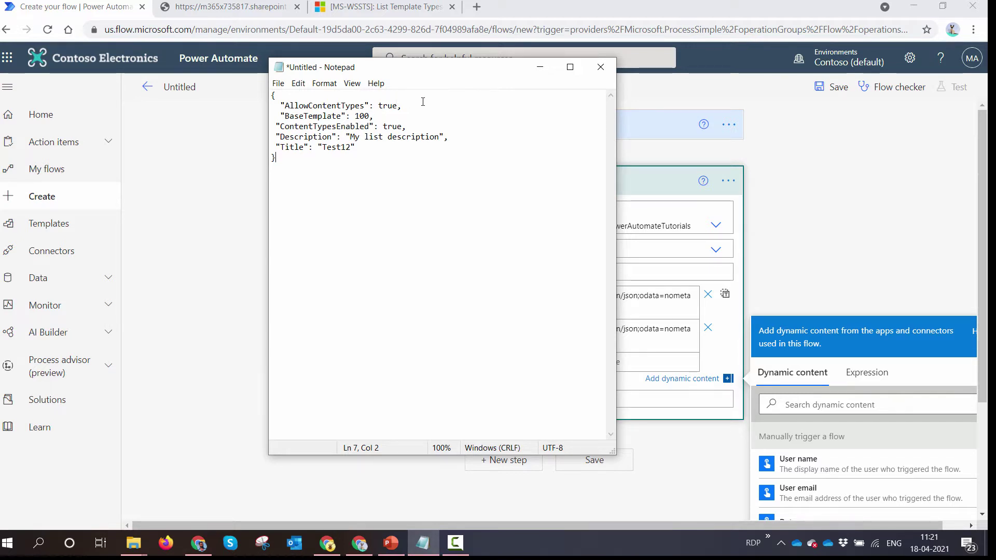
pyautogui.moveTo(422, 101); pyautogui.dragTo(280, 103)
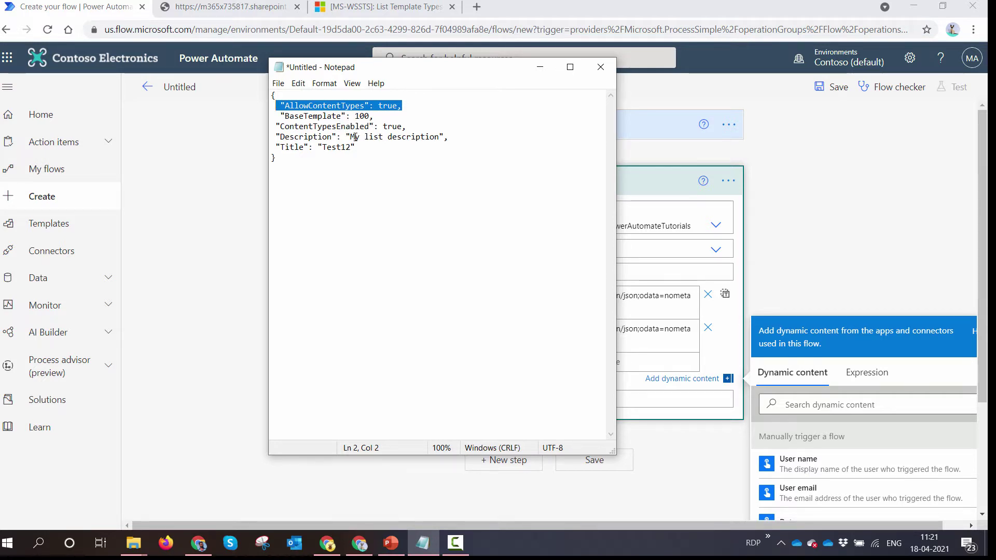
# Look up the template IDs of Custom List and Document Library on the List Template Types documentation page.
pyautogui.click(338, 7)
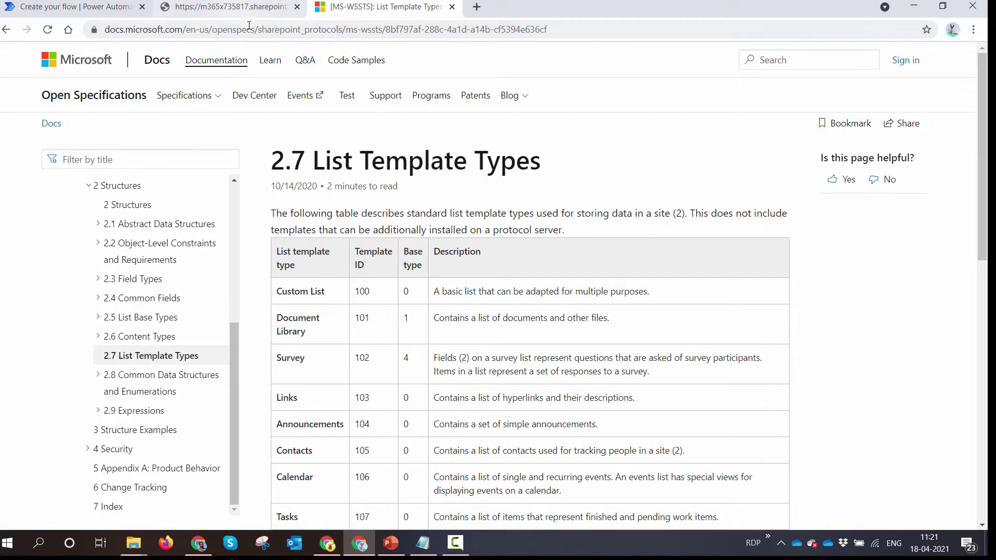
pyautogui.scroll(-1, 325, 266)
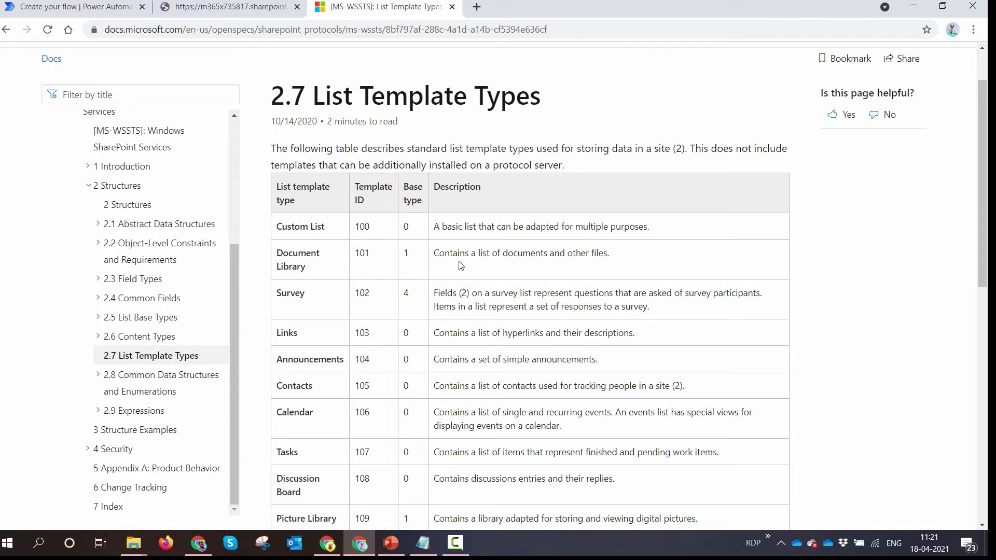
pyautogui.doubleClick(364, 226)
pyautogui.doubleClick(361, 254)
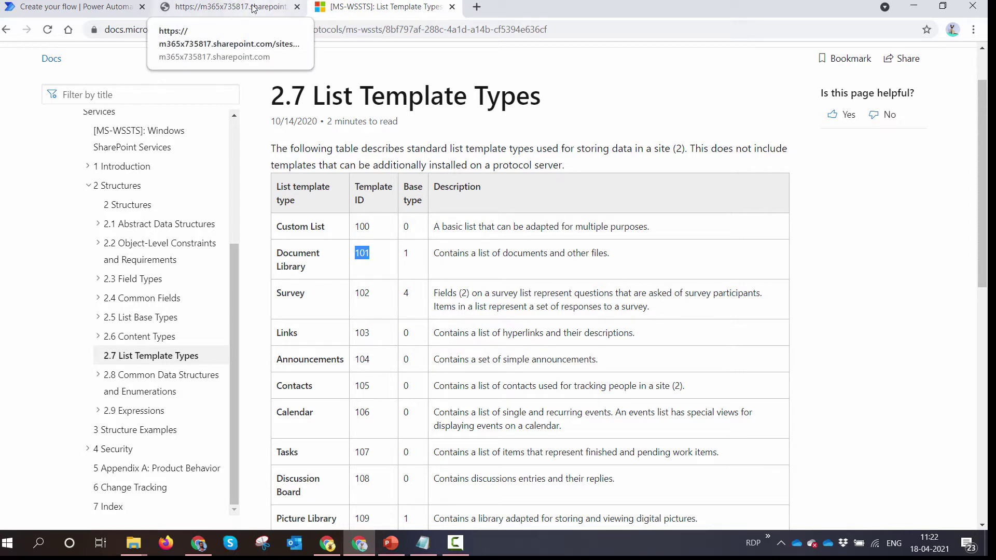
# Go back to the JSON in Notepad and change its Title value to the presenter's first name followed by "Demo HTTP 1".
pyautogui.click(422, 541)
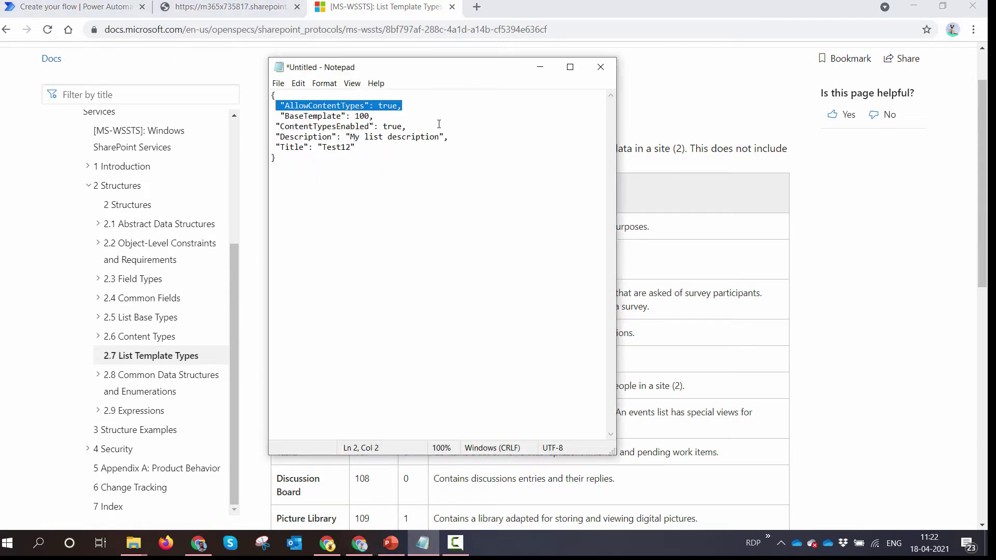
pyautogui.moveTo(408, 127); pyautogui.dragTo(261, 128)
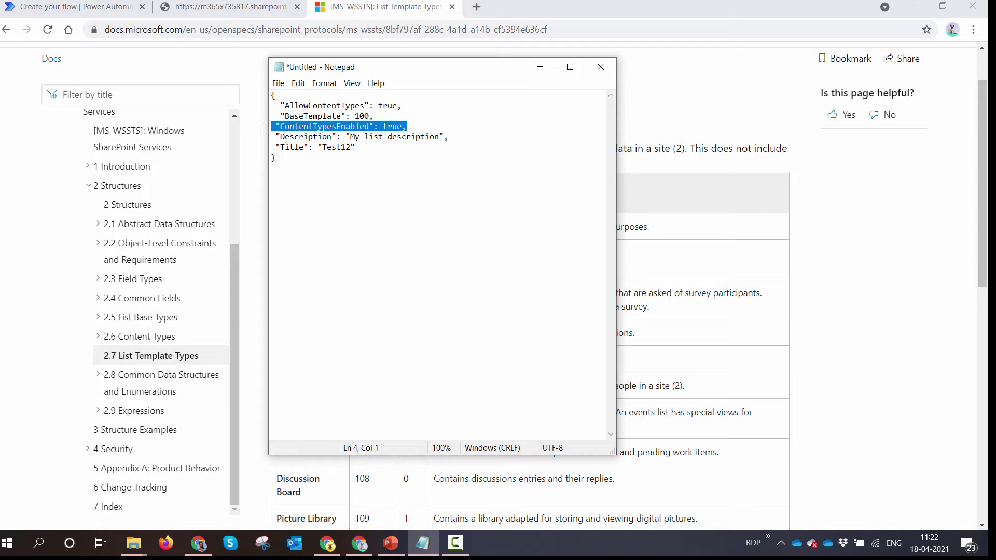
pyautogui.moveTo(497, 138); pyautogui.dragTo(270, 139)
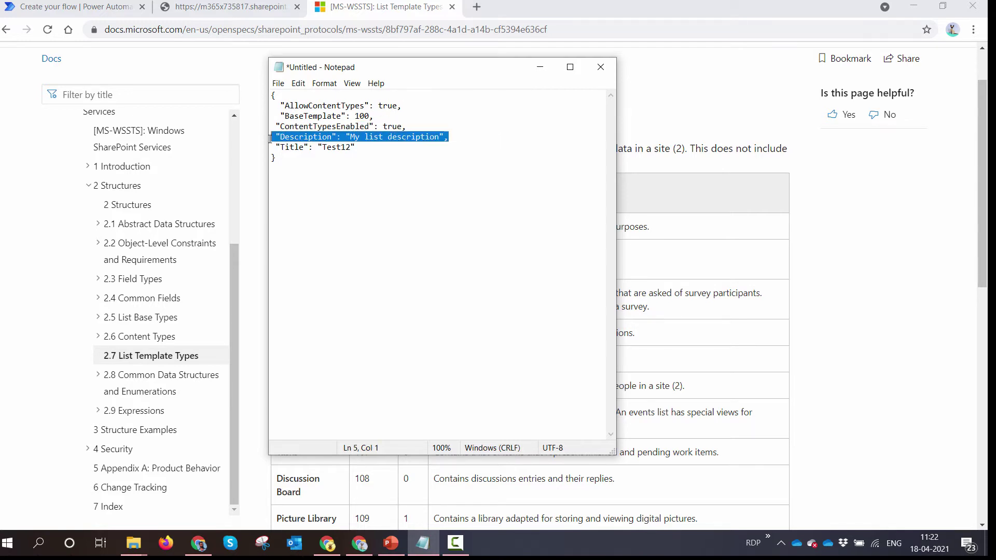
pyautogui.click(393, 150)
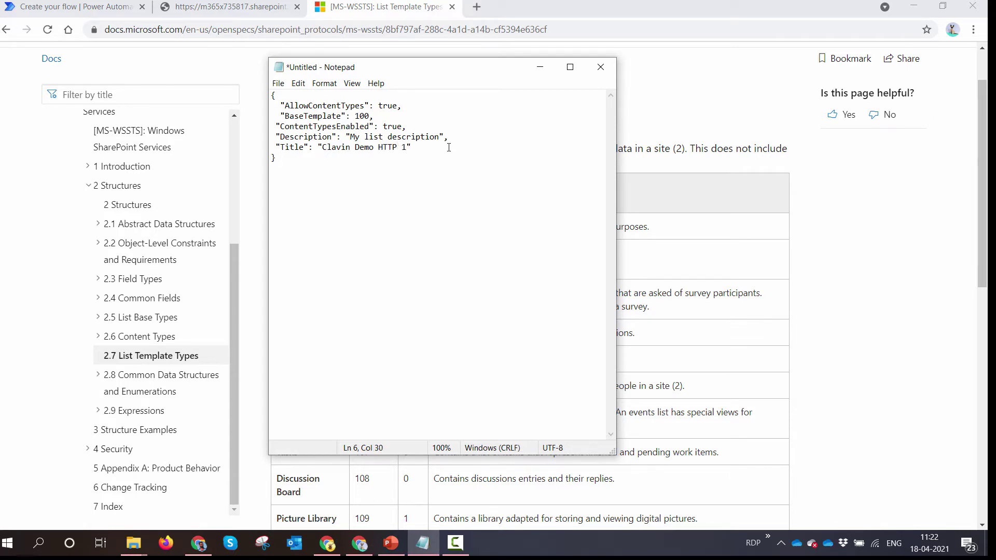
# Copy the whole JSON text from Notepad into the Body of the flow's HTTP request.
pyautogui.hotkey('ctrl', 'a')
pyautogui.hotkey('ctrl', 'c')
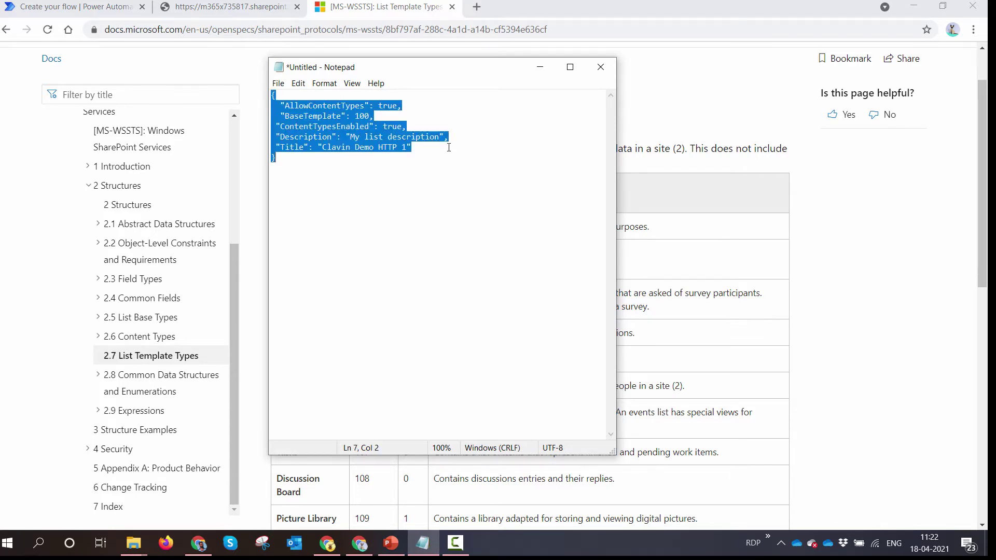
pyautogui.click(292, 2)
pyautogui.click(109, 4)
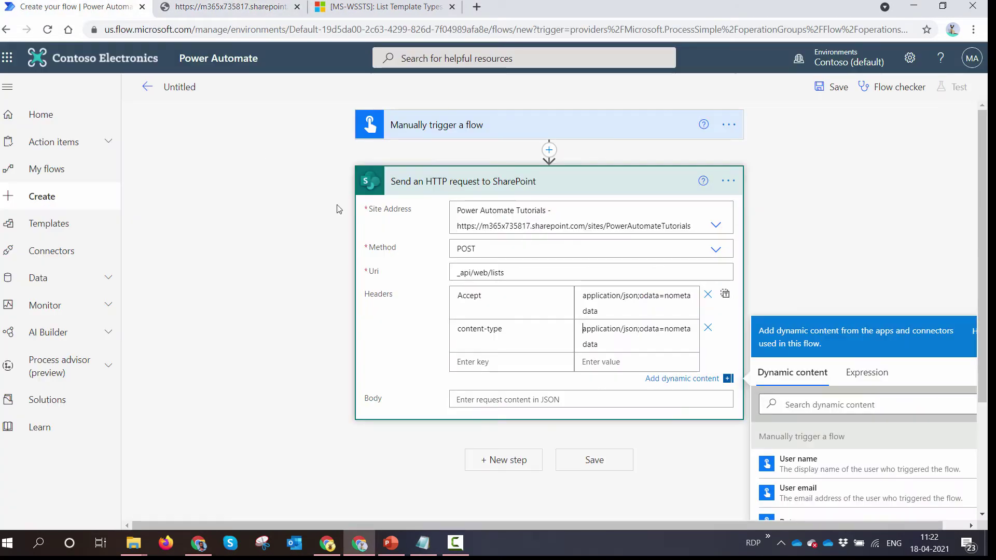
pyautogui.click(514, 400)
pyautogui.hotkey('ctrl', 'v')
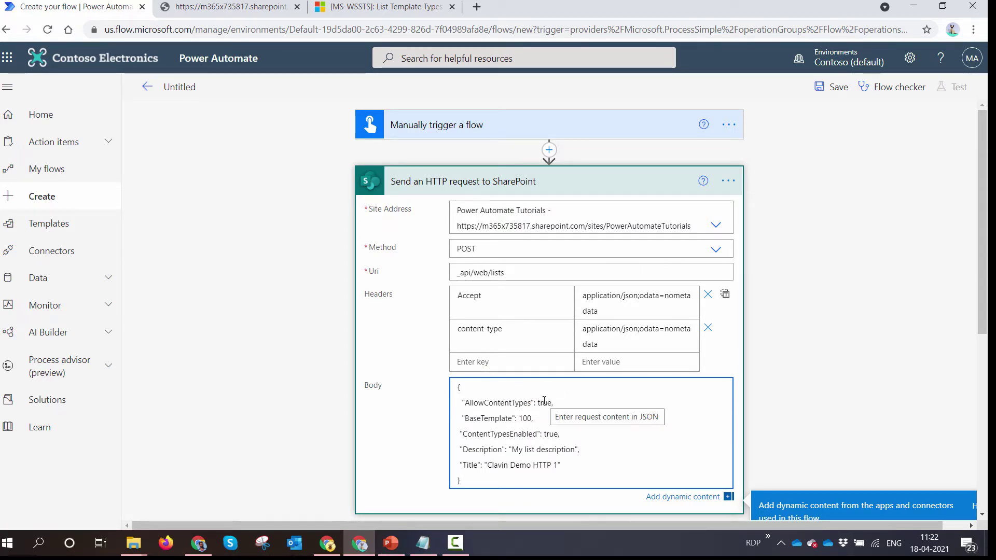
# Name the flow "Sharepoint HTTP Demo 1 Create List" and save it.
pyautogui.click(197, 91)
pyautogui.hotkey('ctrl', 'a')
pyautogui.write('Shar')
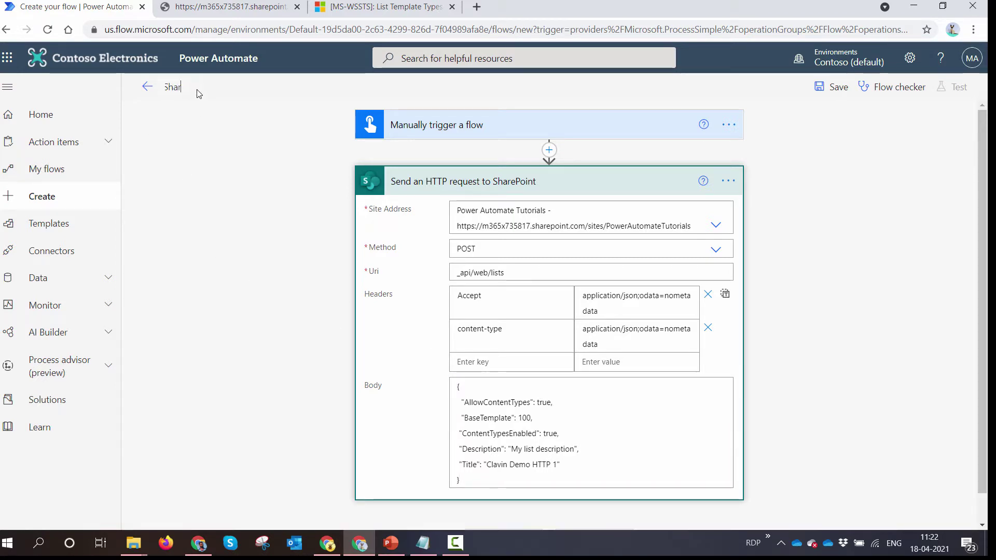
pyautogui.write('epoint H')
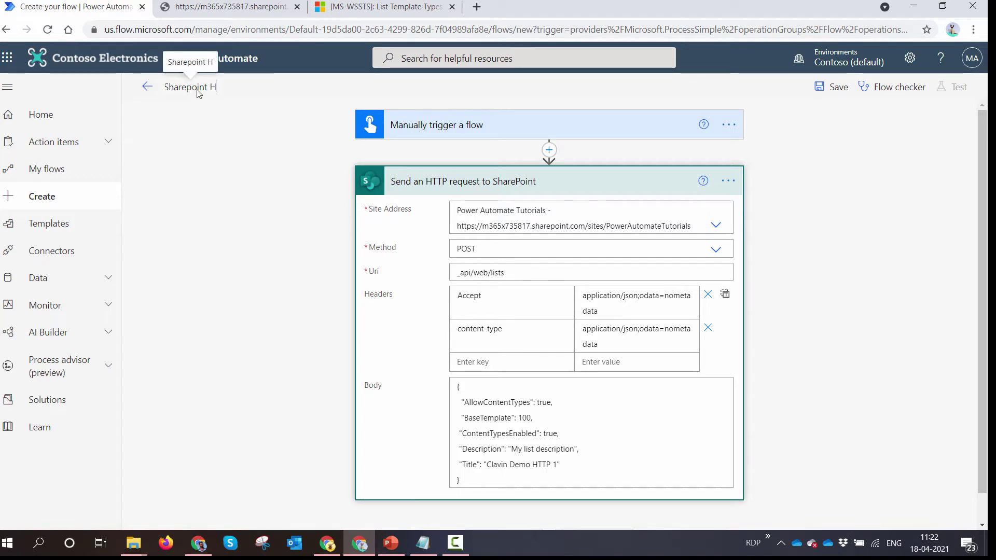
pyautogui.write('TTP Demo')
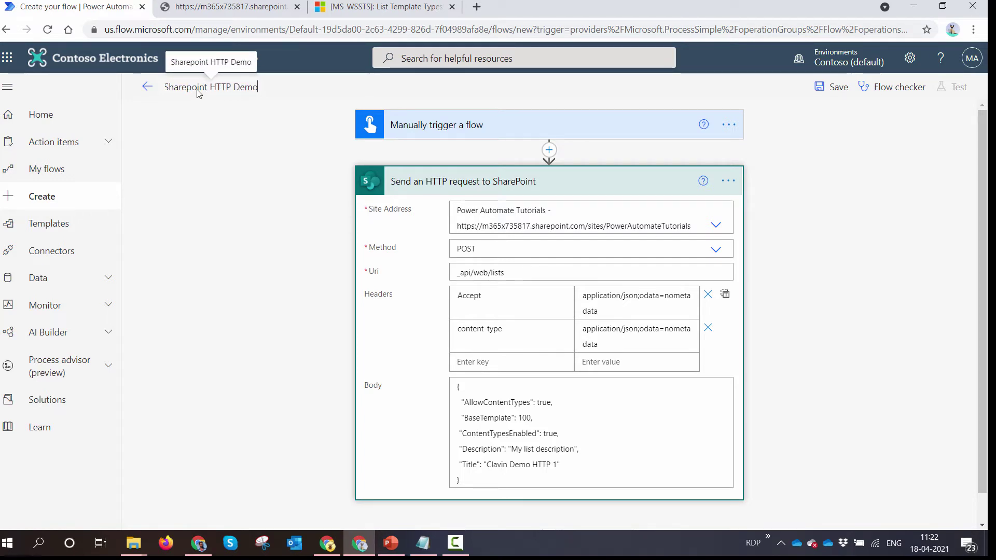
pyautogui.write(' 1 Cr')
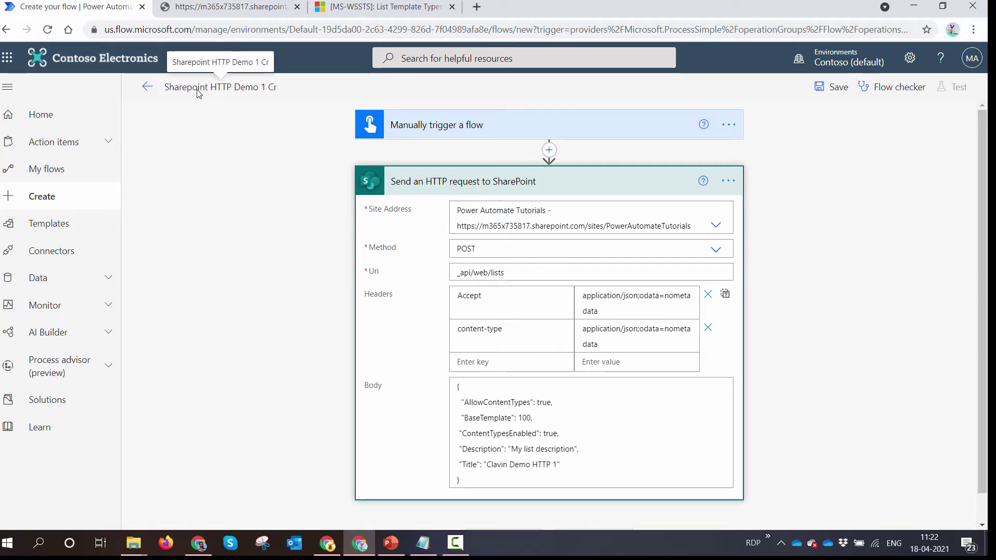
pyautogui.write('eate List')
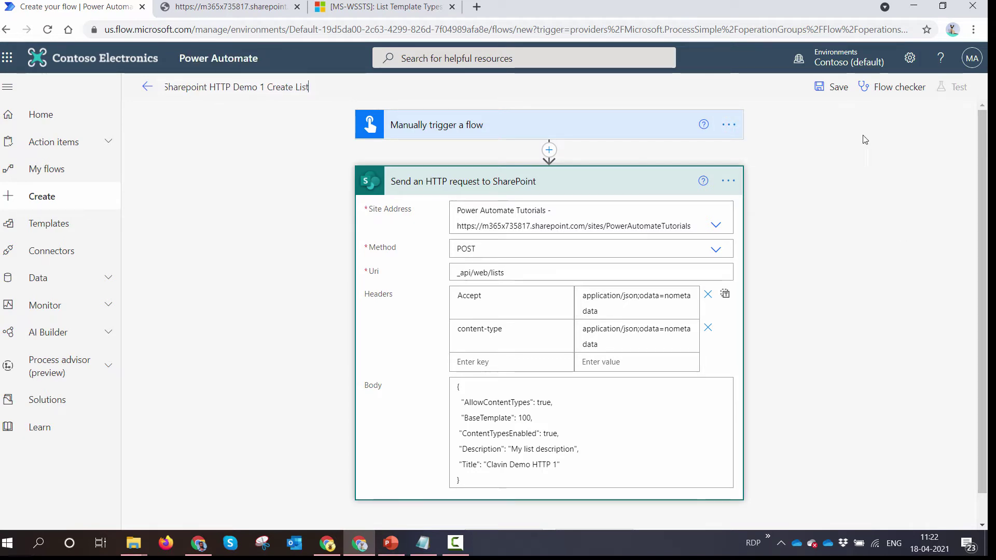
pyautogui.click(833, 88)
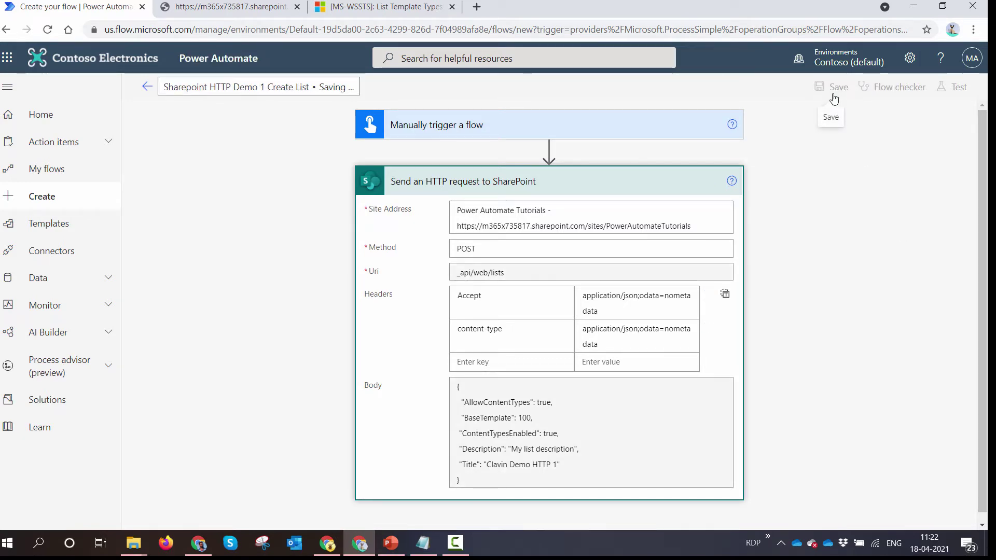
# Test the flow manually, continuing with the SharePoint connection and running it.
pyautogui.click(958, 86)
pyautogui.click(794, 119)
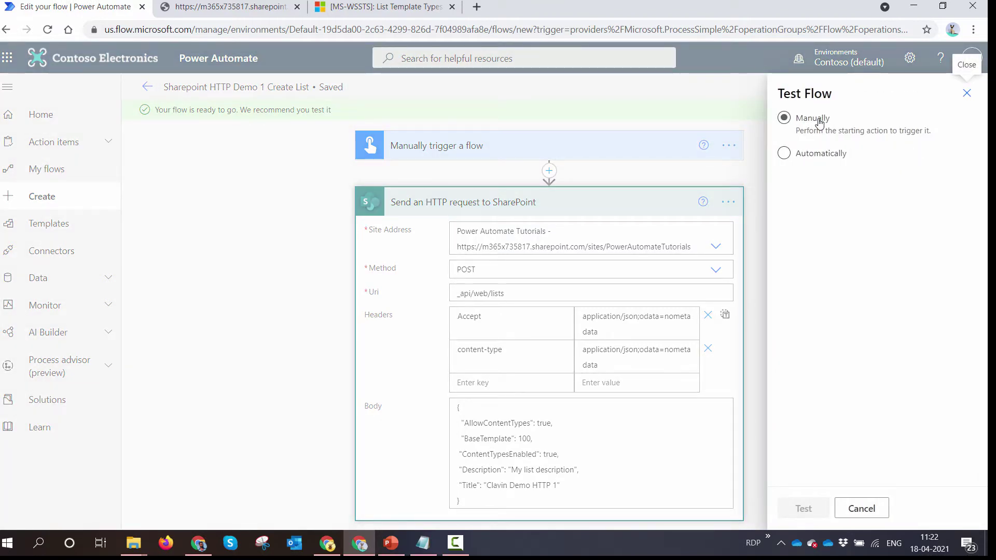
pyautogui.click(824, 506)
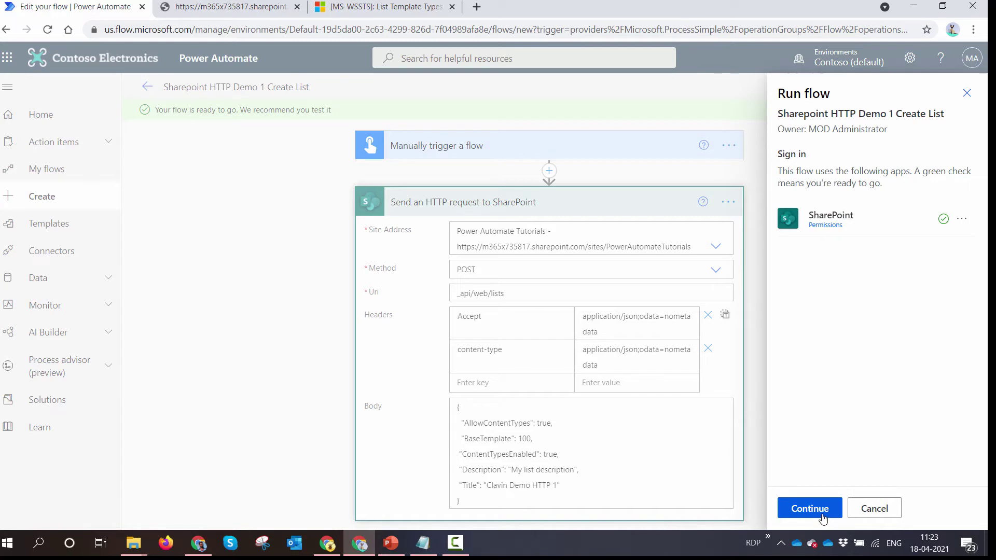
pyautogui.click(823, 514)
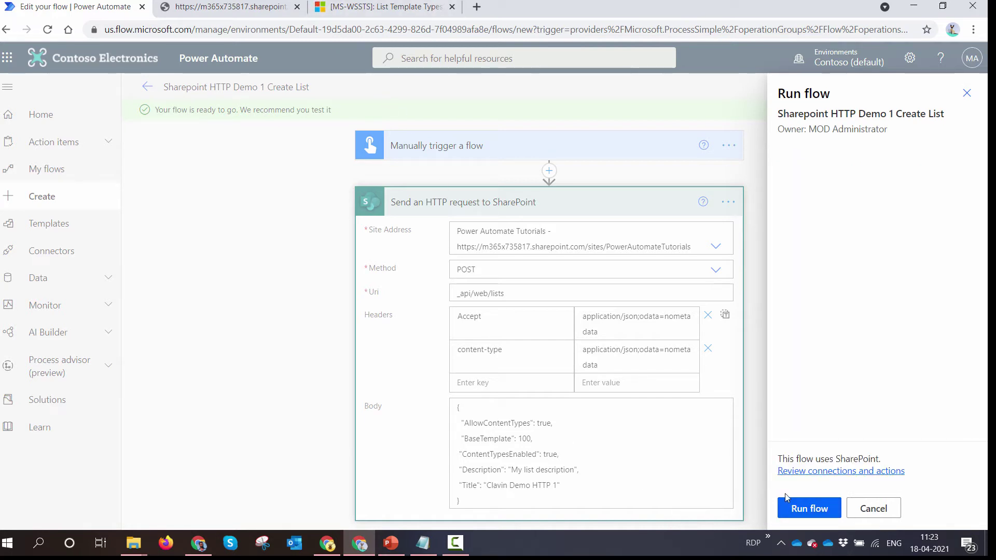
pyautogui.click(802, 511)
# Go from the _api/web/lists address back to the Power Automate Tutorials site and open its Site contents.
pyautogui.click(270, 7)
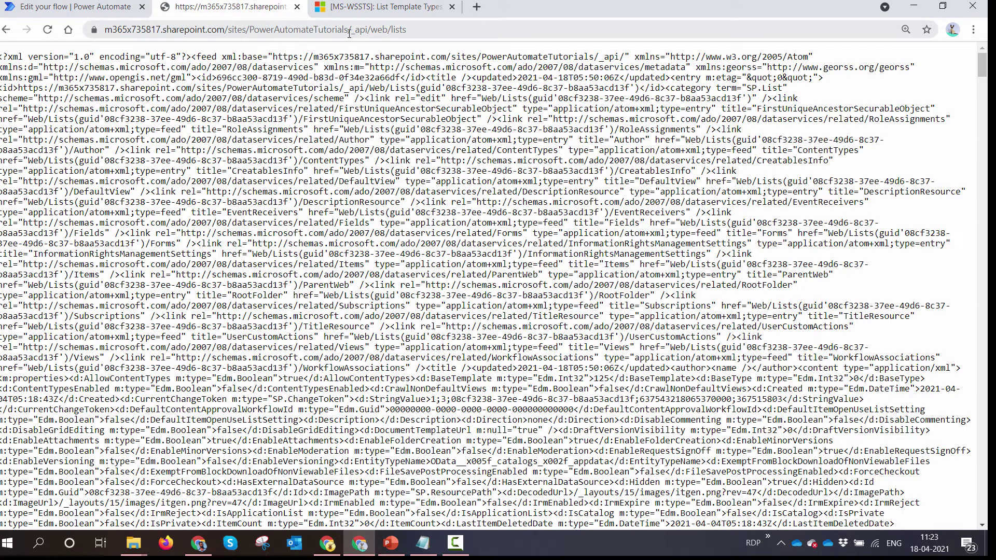
pyautogui.moveTo(377, 30); pyautogui.dragTo(545, 36)
pyautogui.press('BackSpace')
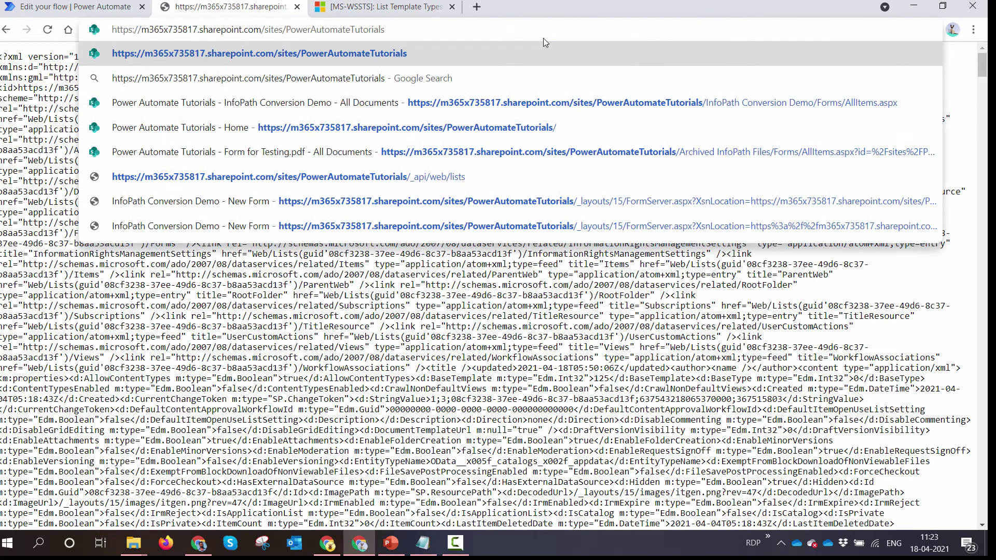
pyautogui.press('Return')
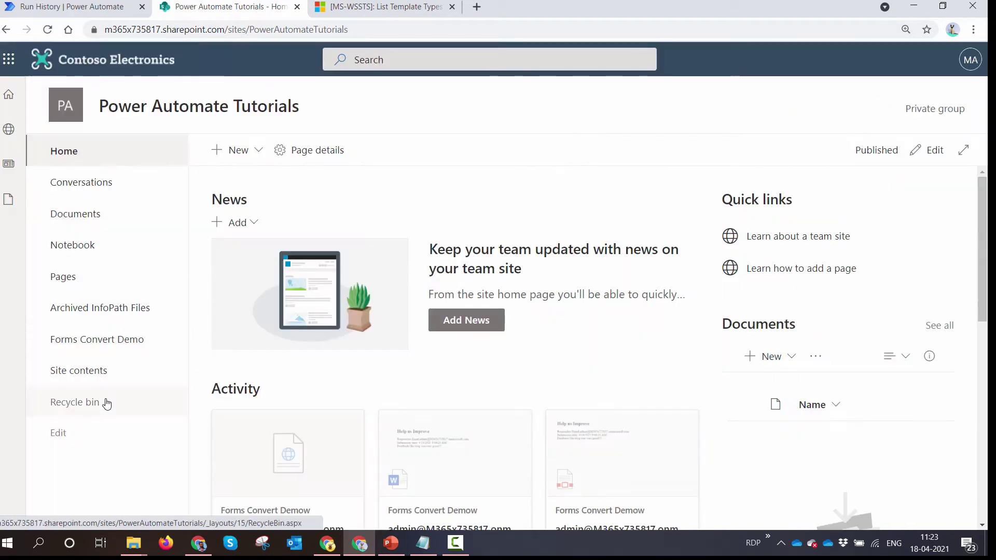
pyautogui.click(99, 377)
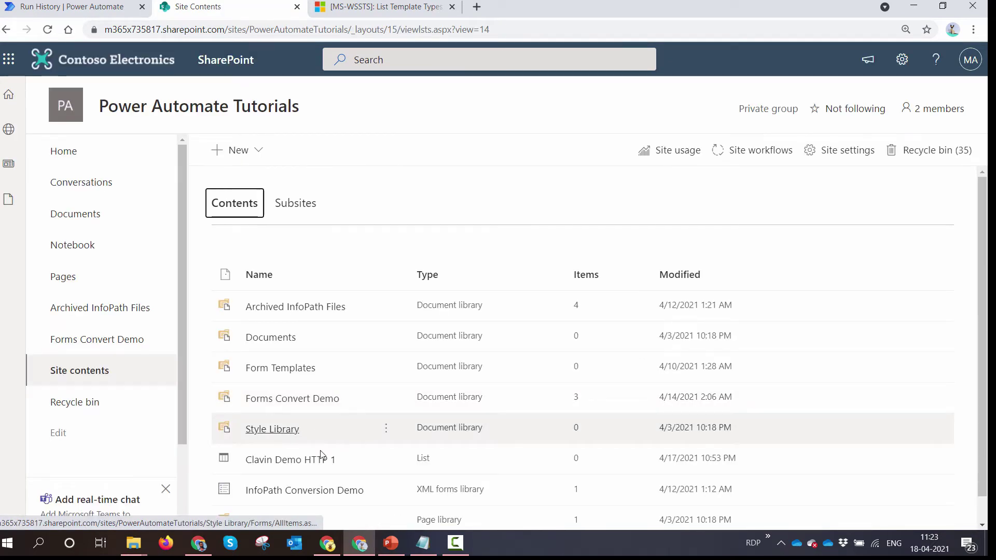
# Check the result of the flow run and open the newly created Demo HTTP 1 list from Site contents.
pyautogui.click(104, 7)
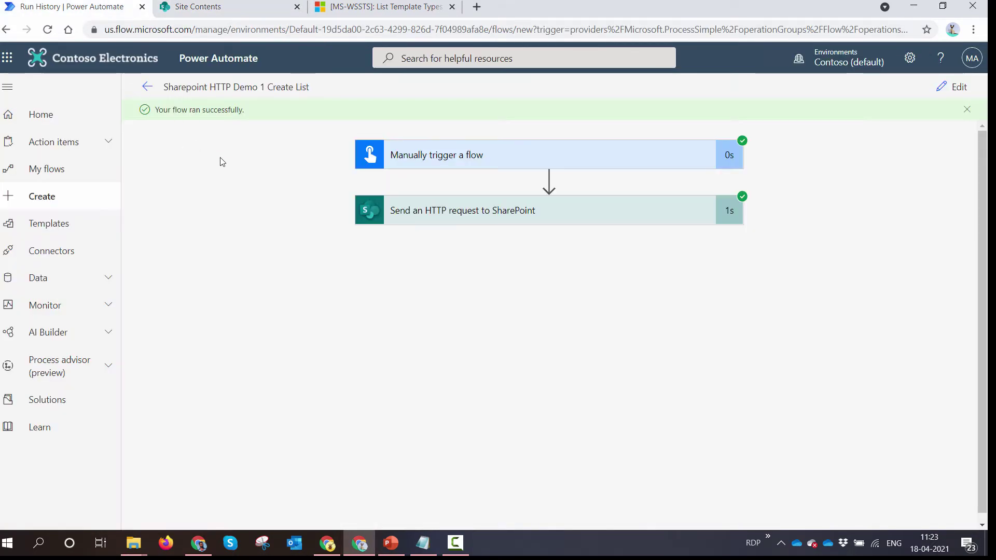
pyautogui.click(218, 7)
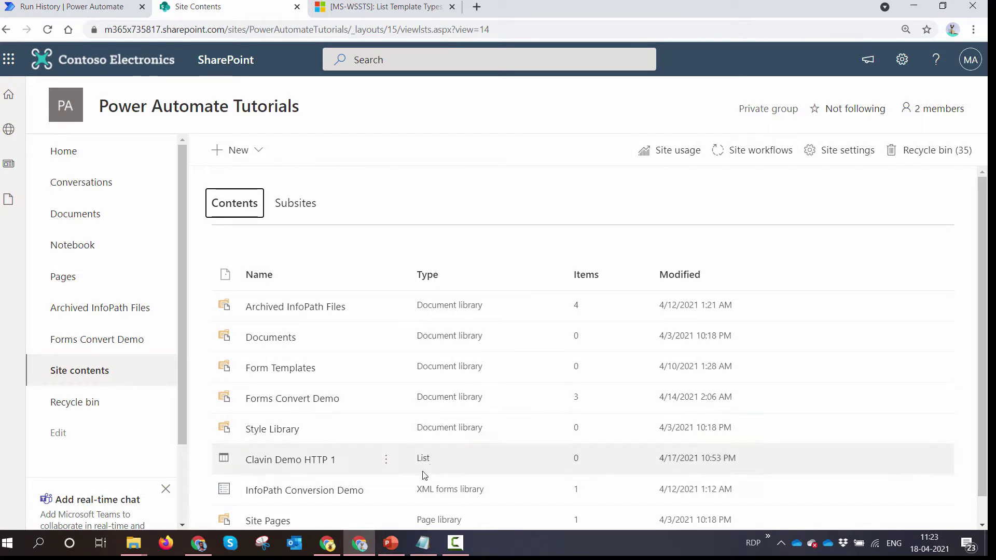
pyautogui.click(313, 460)
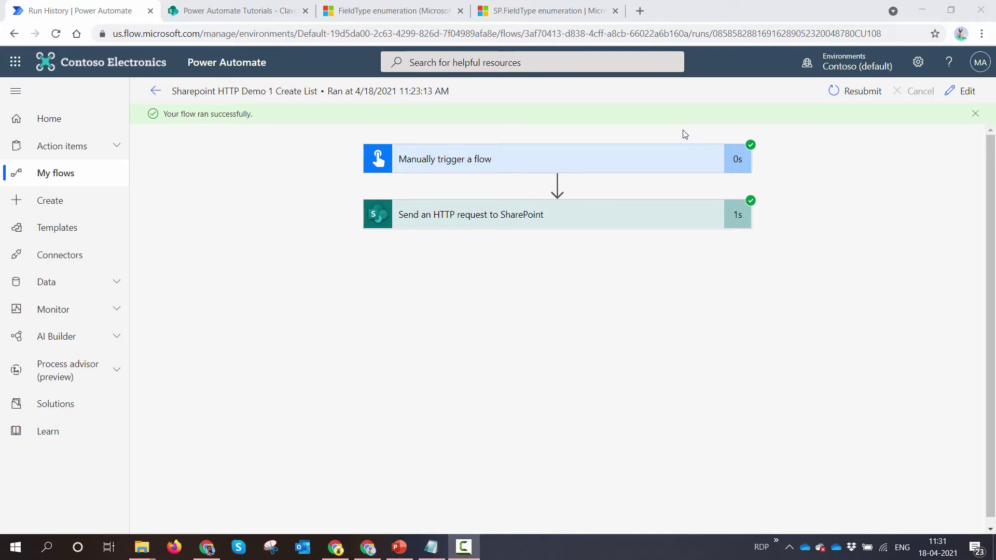
# Create a new manually triggered instant cloud flow and add the Send an HTTP request to SharePoint action.
pyautogui.click(99, 202)
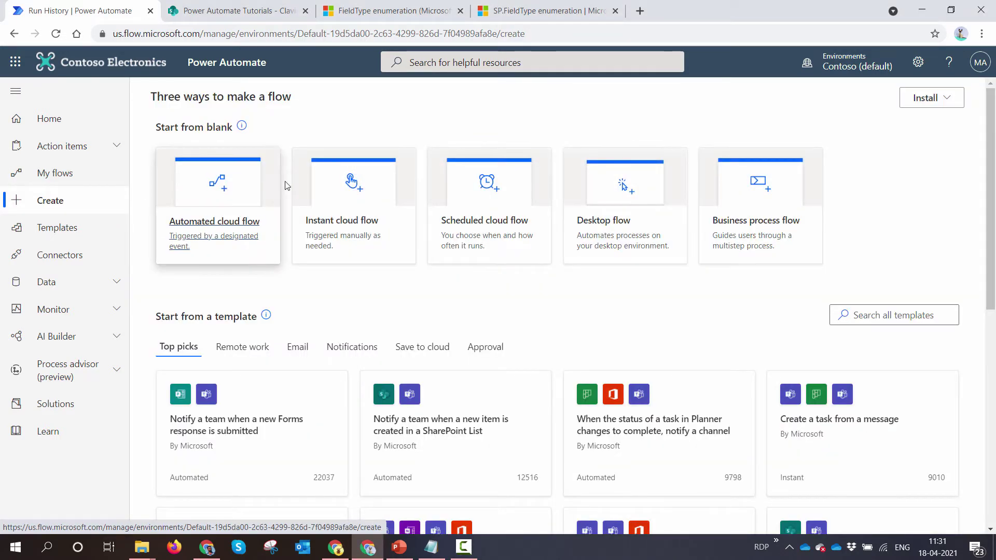
pyautogui.click(337, 191)
pyautogui.click(628, 235)
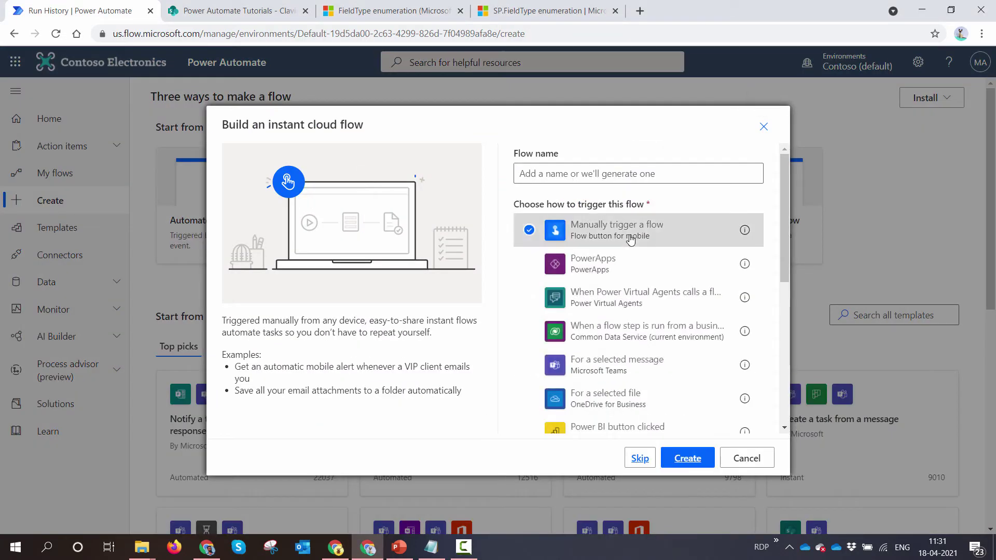
pyautogui.click(687, 458)
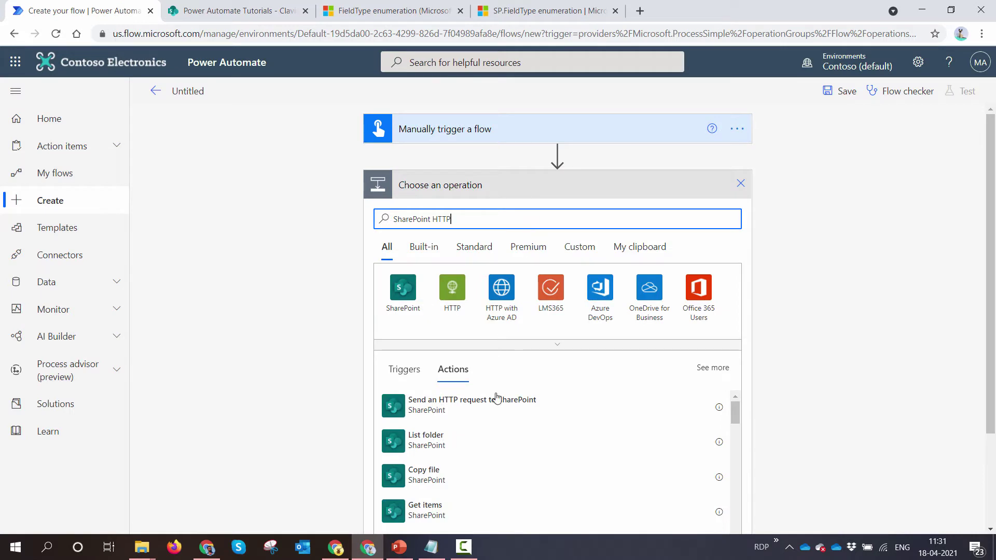
pyautogui.click(497, 398)
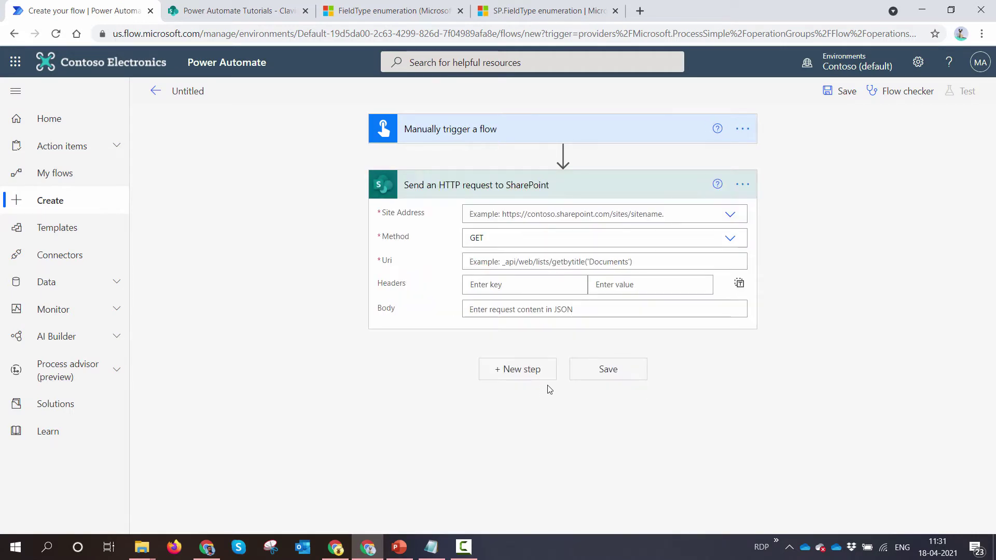
# Set the HTTP request's Site Address to Power Automate Tutorials and its Method to POST.
pyautogui.click(661, 214)
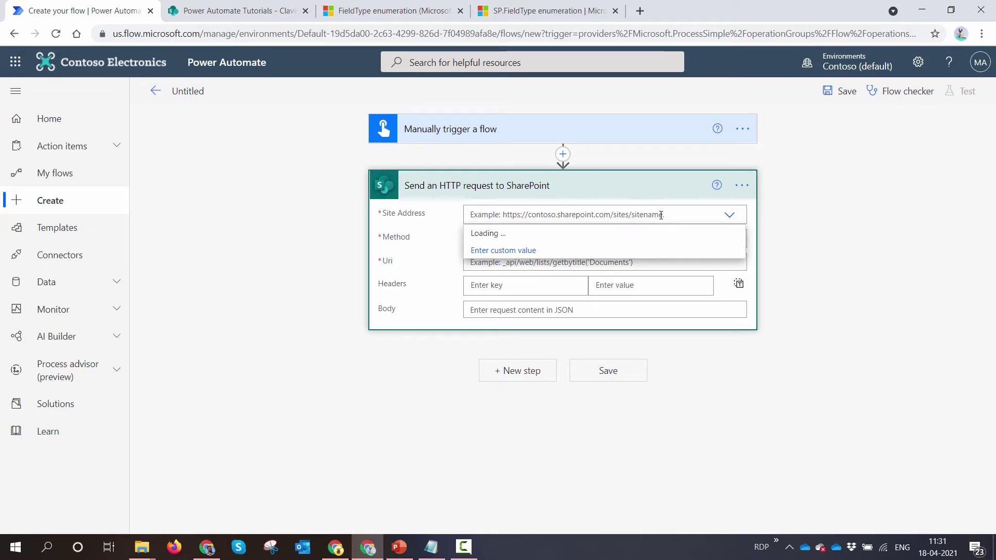
pyautogui.write('Power')
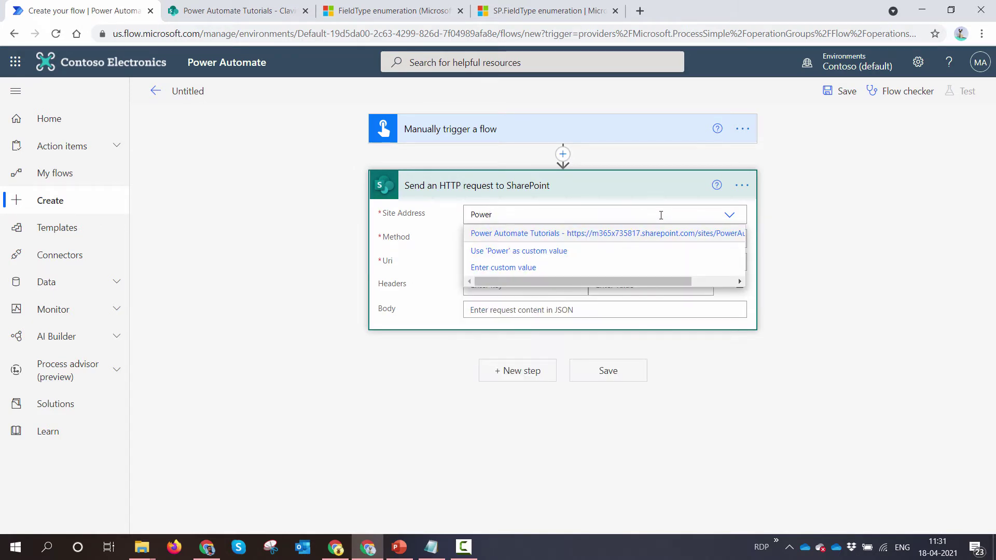
pyautogui.click(681, 233)
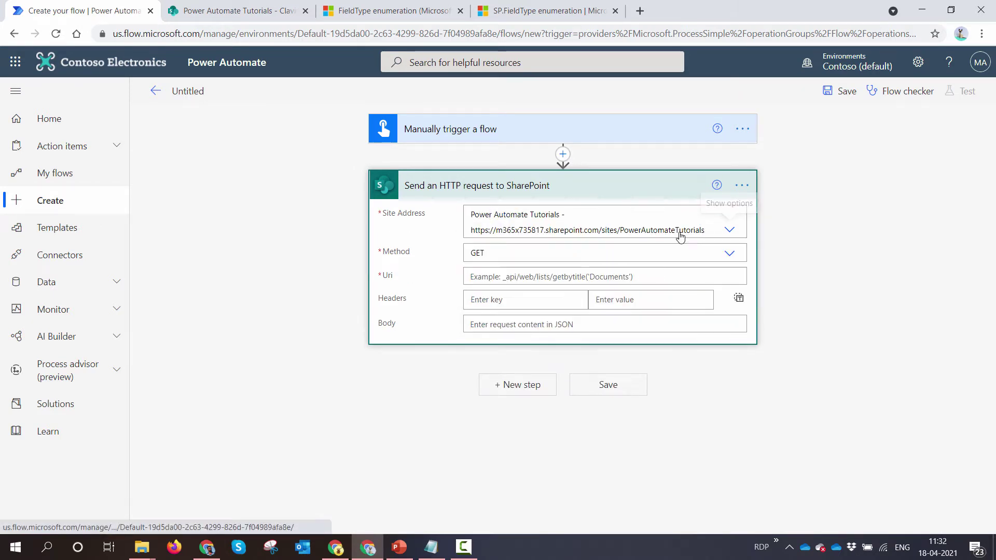
pyautogui.click(728, 254)
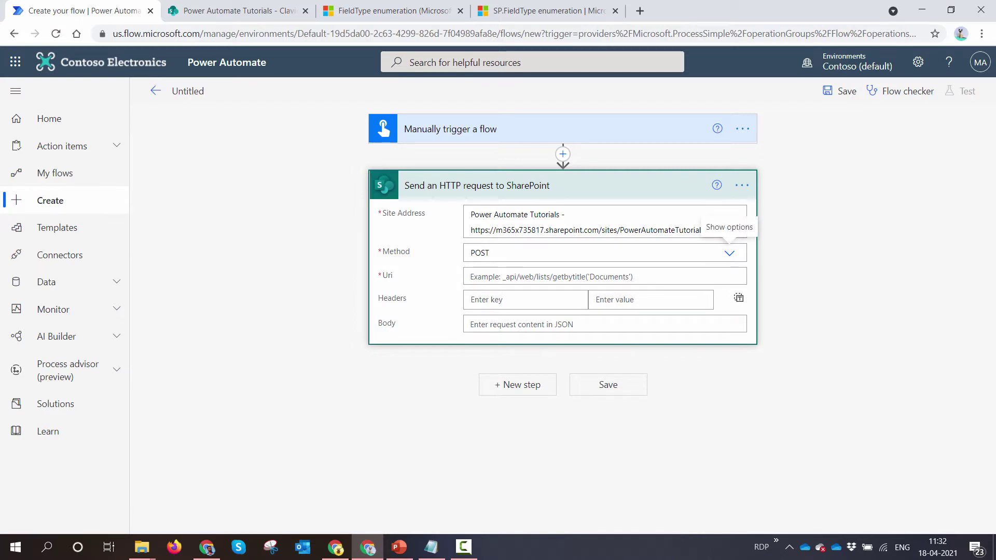
# Load the site's /_api/web/lists feed in place of the list page and search it for the first word of the new list's name.
pyautogui.hotkey('alt', 'Tab')
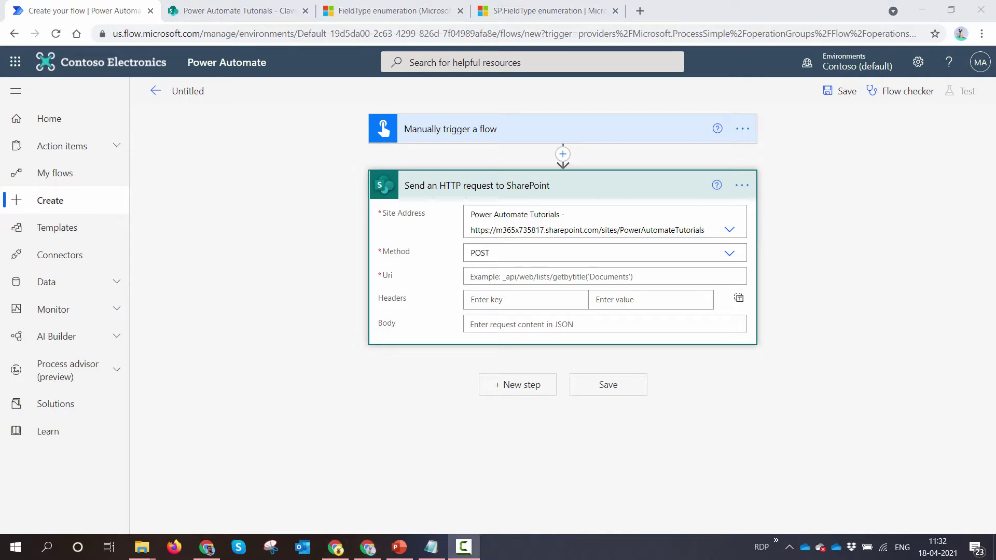
pyautogui.hotkey('alt', 'Tab')
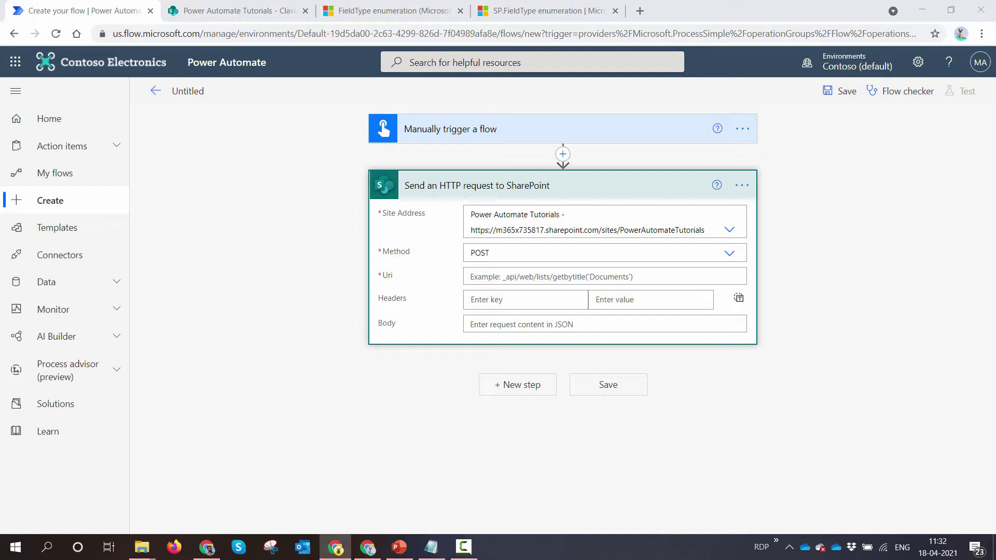
pyautogui.click(248, 10)
pyautogui.moveTo(359, 34); pyautogui.dragTo(602, 35)
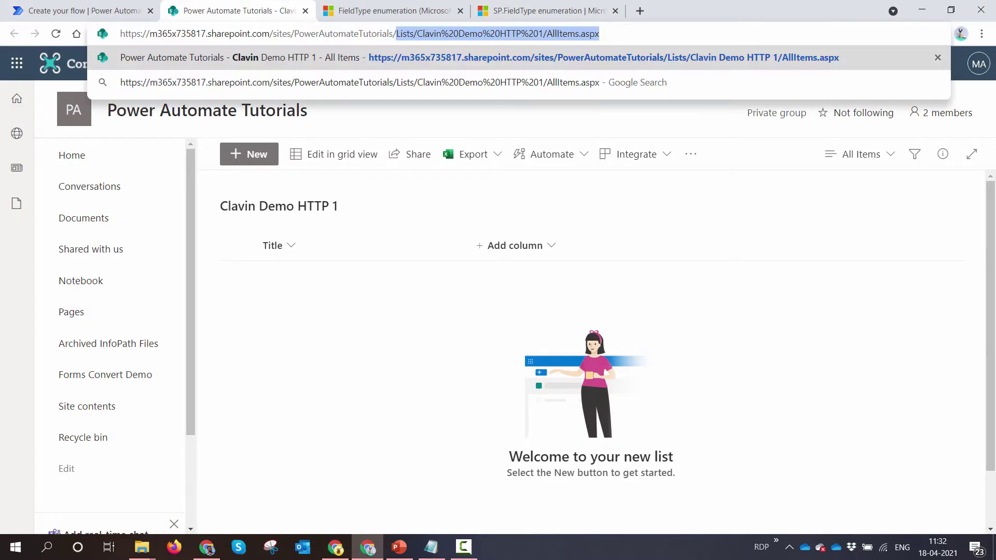
pyautogui.hotkey('alt', 'Tab')
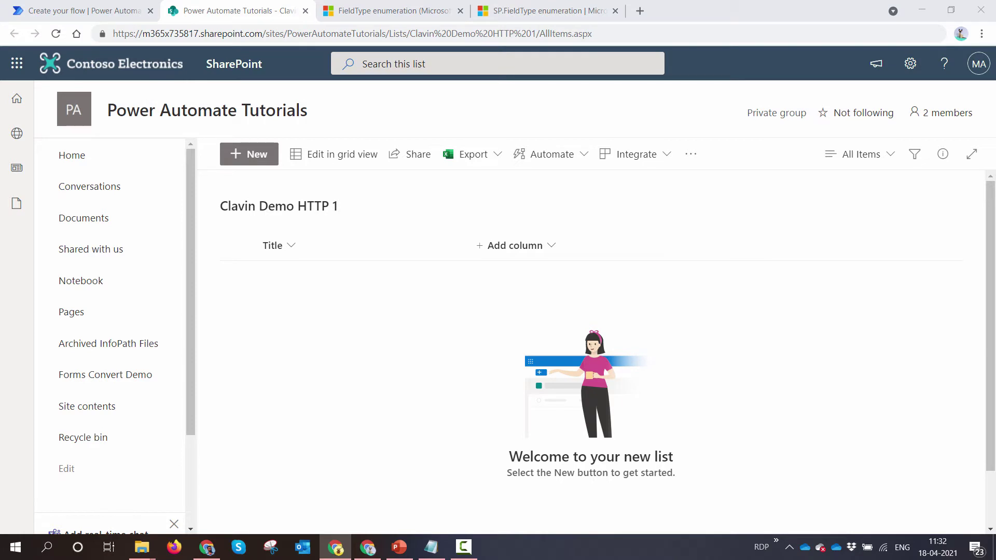
pyautogui.moveTo(387, 32); pyautogui.dragTo(636, 37)
pyautogui.press('BackSpace')
pyautogui.write('/_api/web/lists')
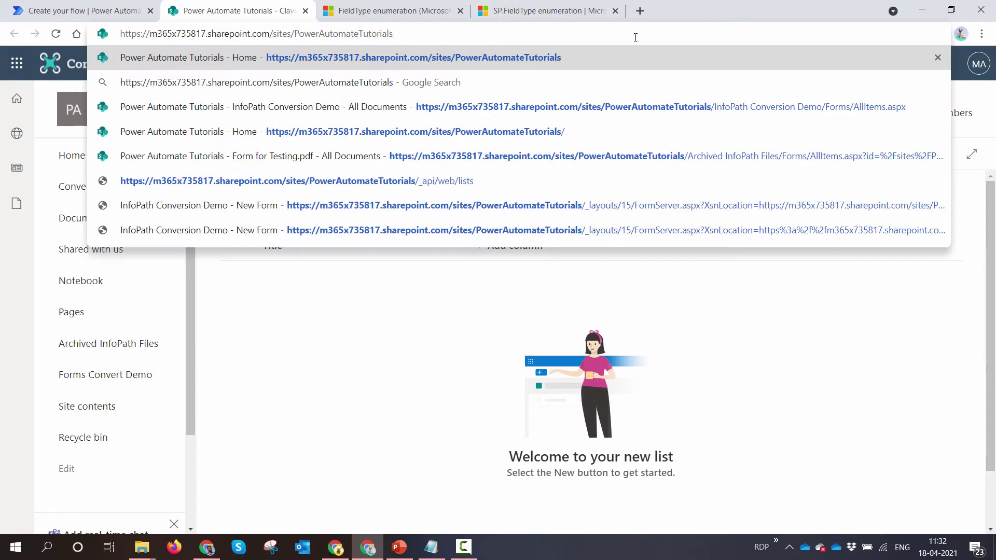
pyautogui.press('Return')
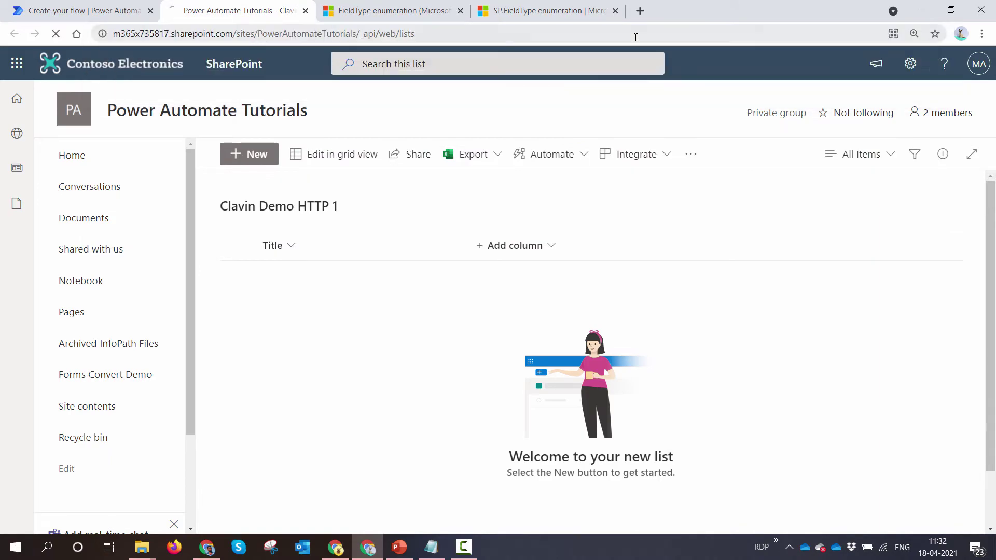
pyautogui.hotkey('ctrl', 'f')
pyautogui.write('Clavin')
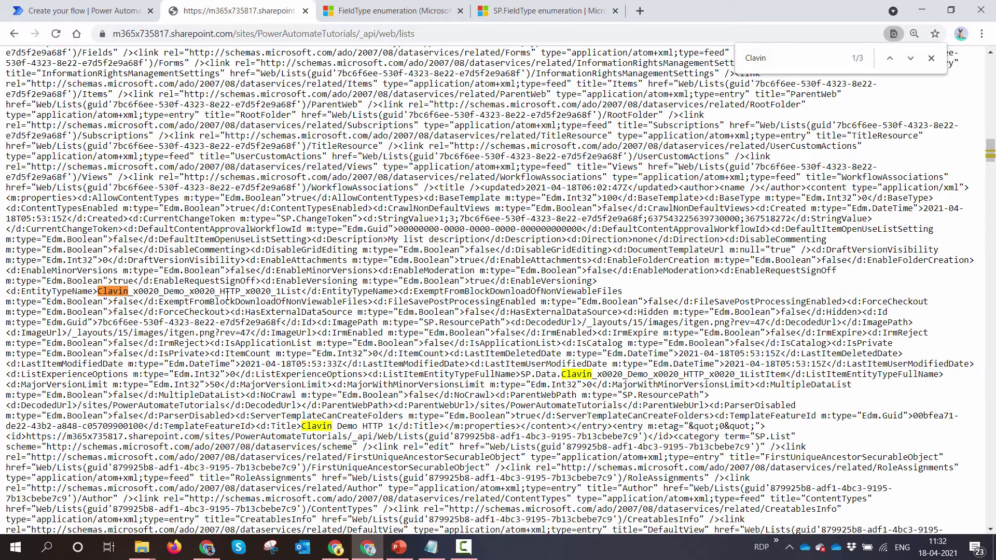
# Try to load the new list by extending the URL with /getbytitle('') around its EntityTypeName copied from the feed.
pyautogui.click(436, 39)
pyautogui.click(451, 35)
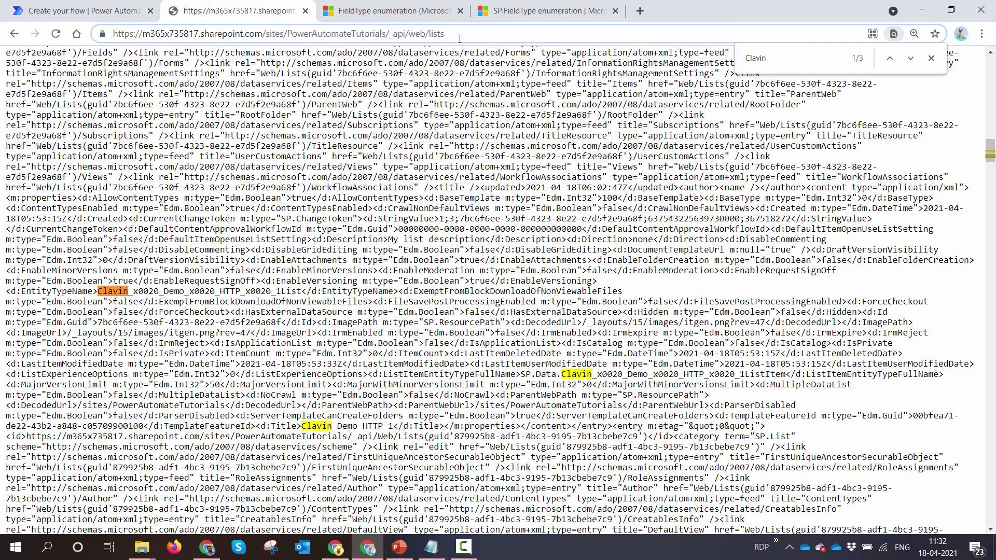
pyautogui.write('/get')
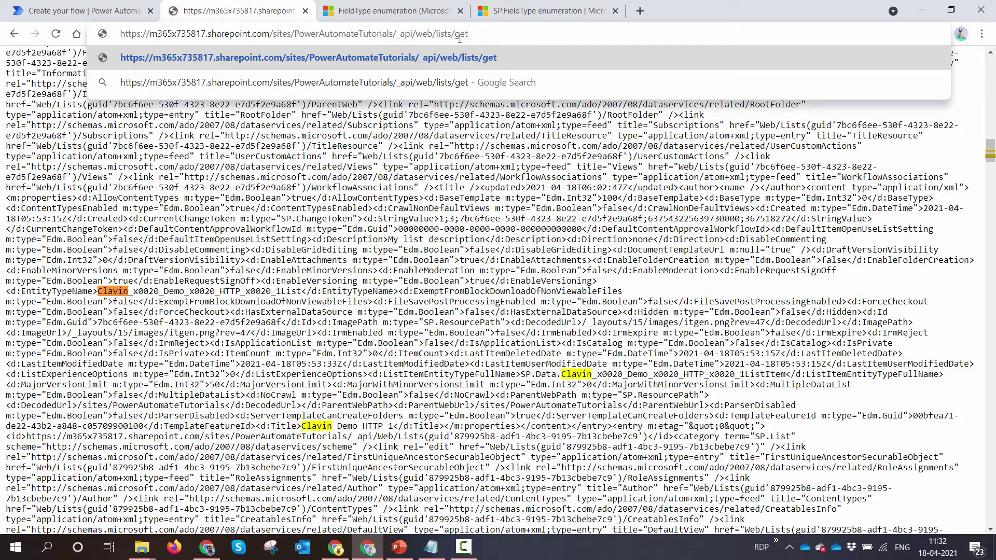
pyautogui.write('bytitle')
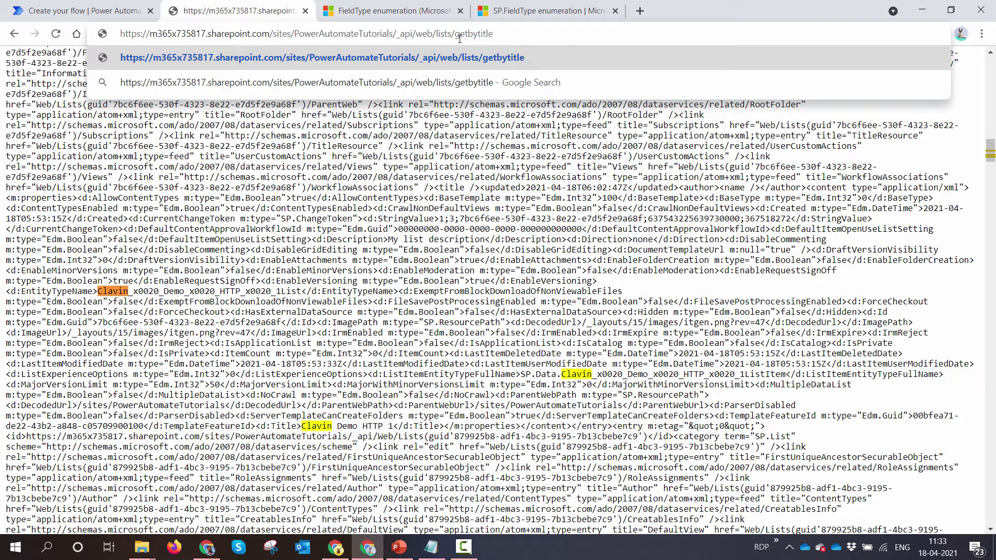
pyautogui.write("()'")
pyautogui.moveTo(303, 294); pyautogui.dragTo(714, 36)
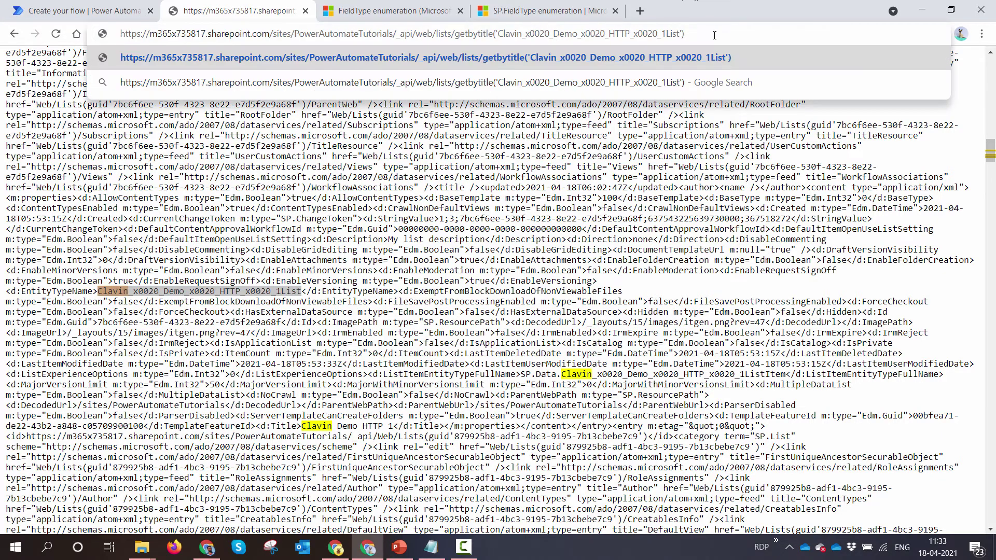
pyautogui.press('Return')
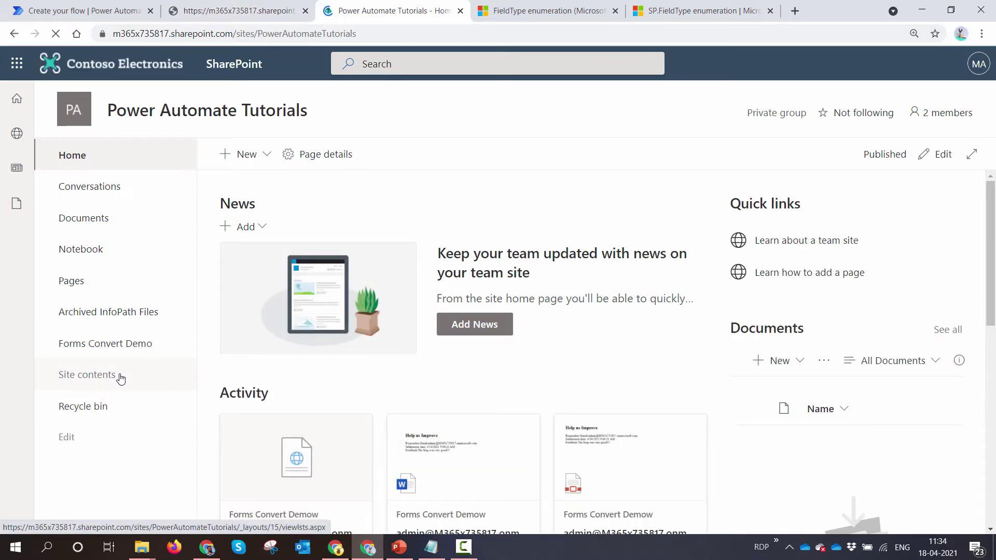
# Open the Demo HTTP 1 list from Site contents and copy its full title from the Rename dialog without renaming it.
pyautogui.click(121, 378)
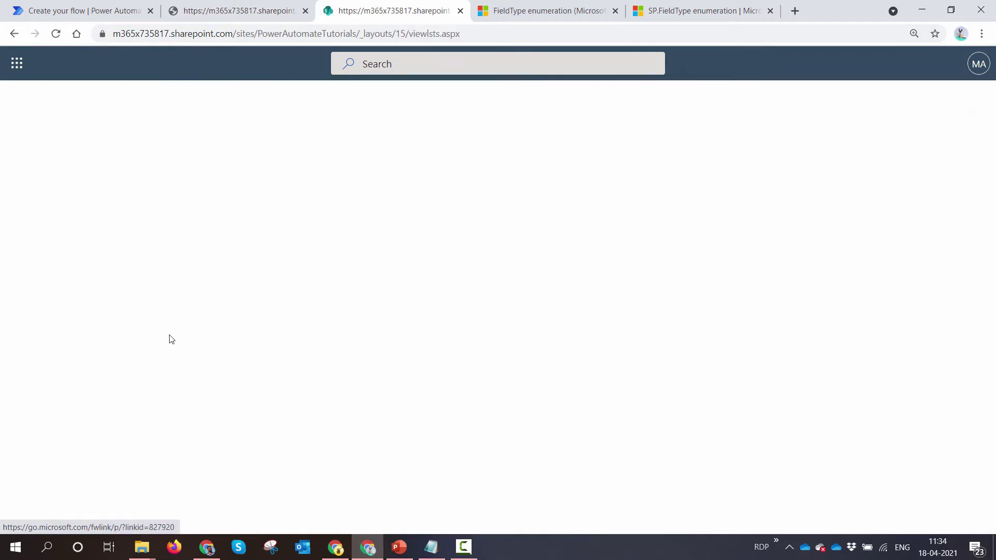
pyautogui.scroll(-1, 316, 298)
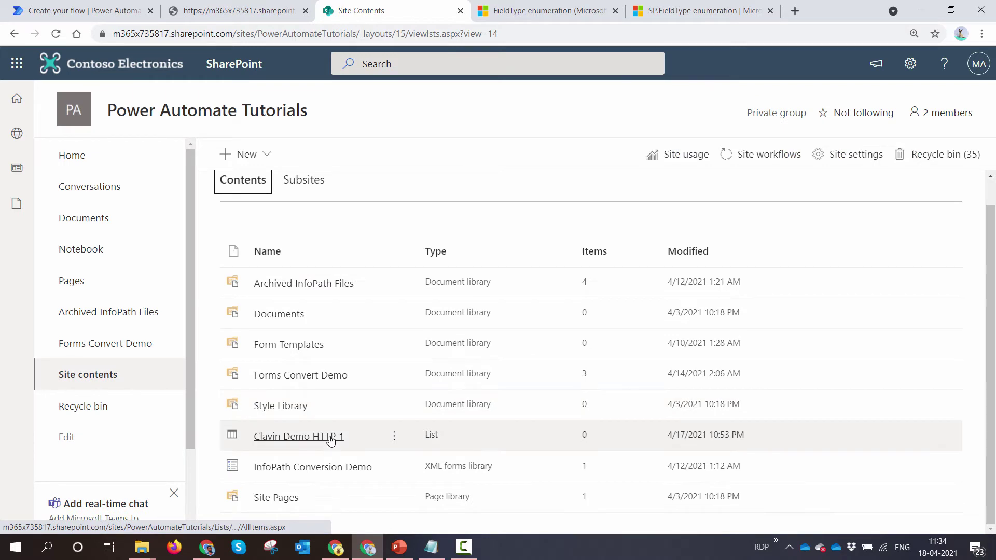
pyautogui.click(331, 437)
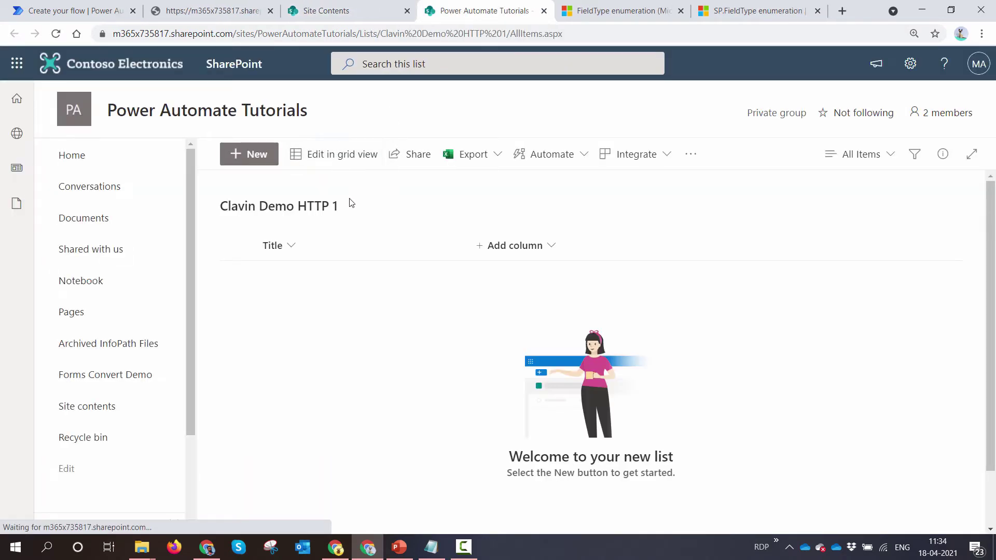
pyautogui.click(247, 204)
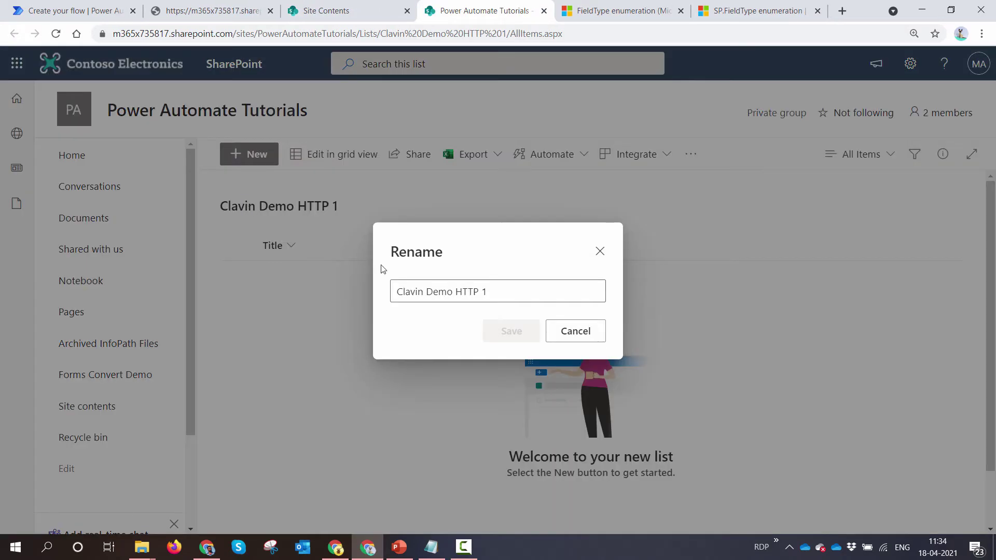
pyautogui.tripleClick(519, 295)
pyautogui.hotkey('ctrl', 'c')
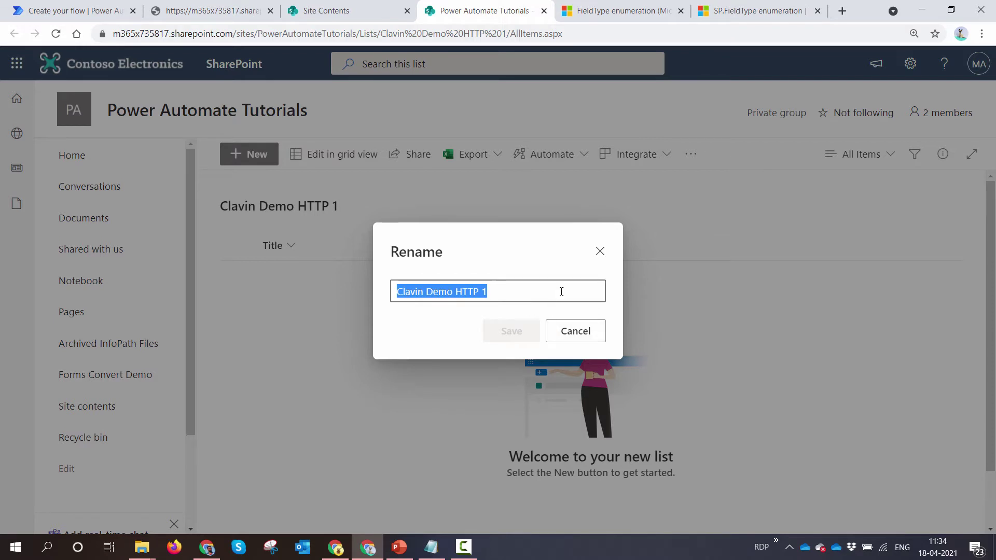
pyautogui.click(599, 252)
# Replace the entity type name inside getbytitle('') in the list's API URL with the copied list title and load it.
pyautogui.click(212, 11)
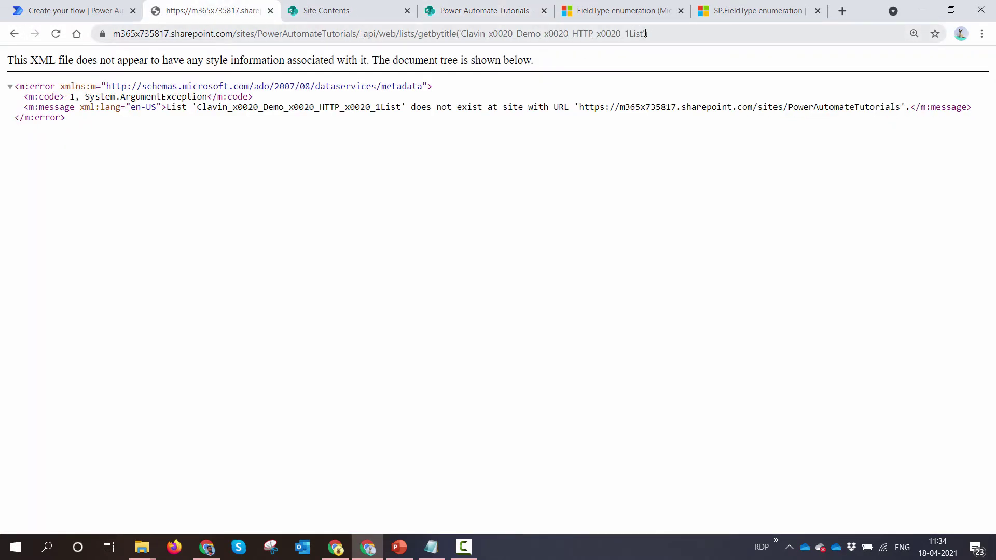
pyautogui.moveTo(646, 33); pyautogui.dragTo(463, 37)
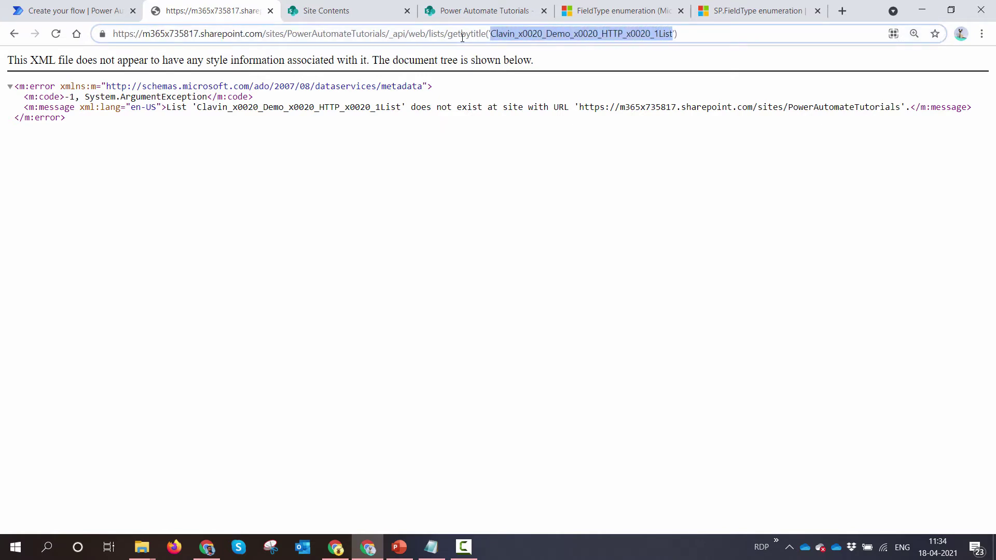
pyautogui.hotkey('ctrl', 'v')
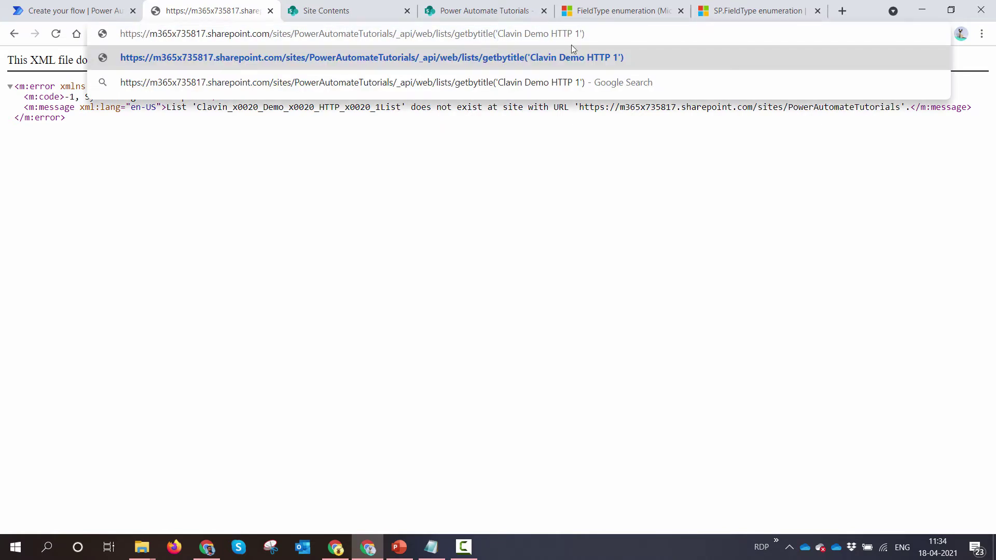
pyautogui.press('Return')
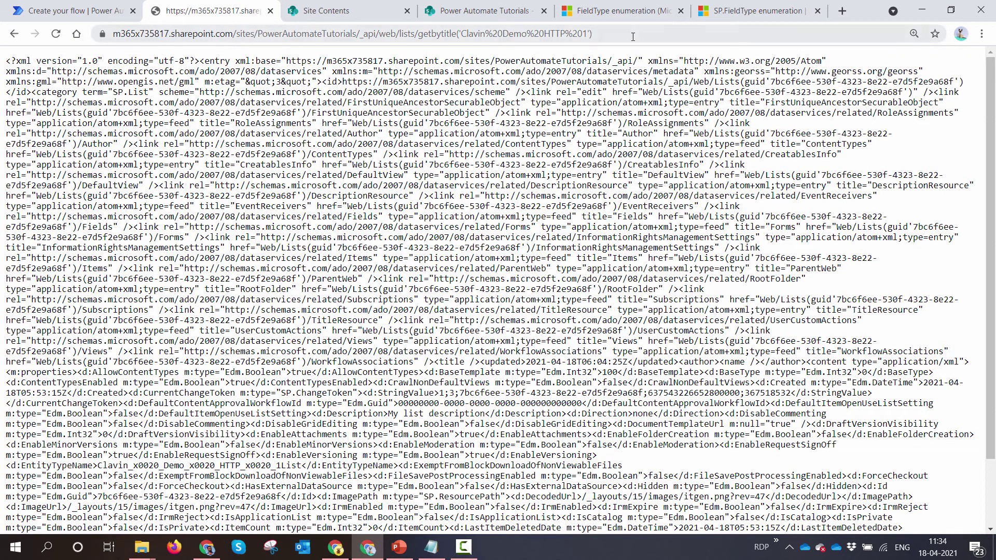
# Extend the list's API URL with /fields and load the list's field feed.
pyautogui.click(633, 36)
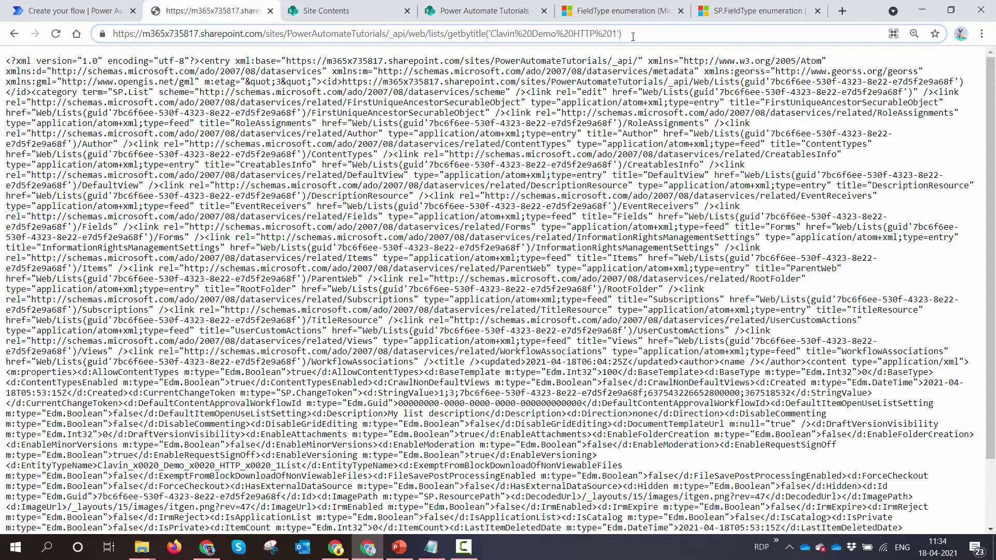
pyautogui.write('/')
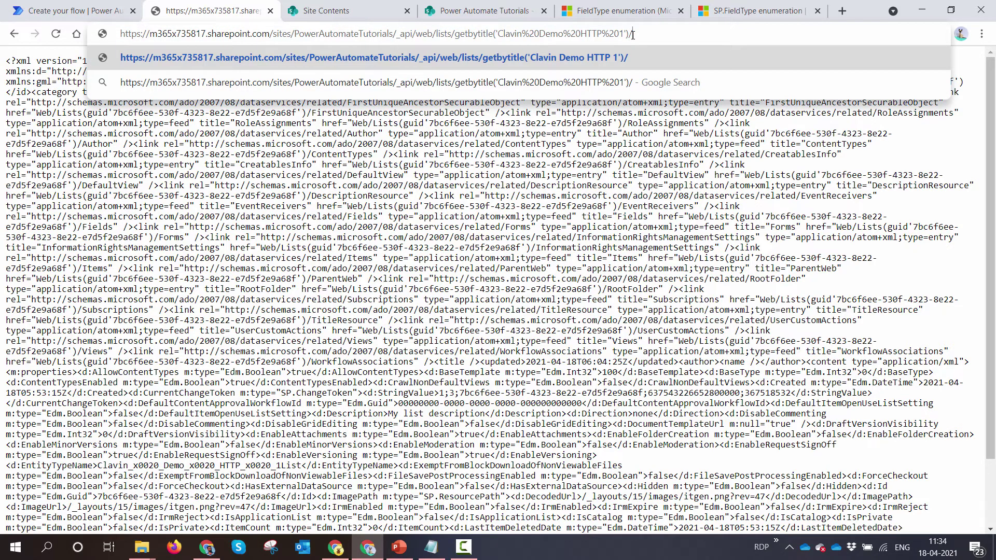
pyautogui.write('fields')
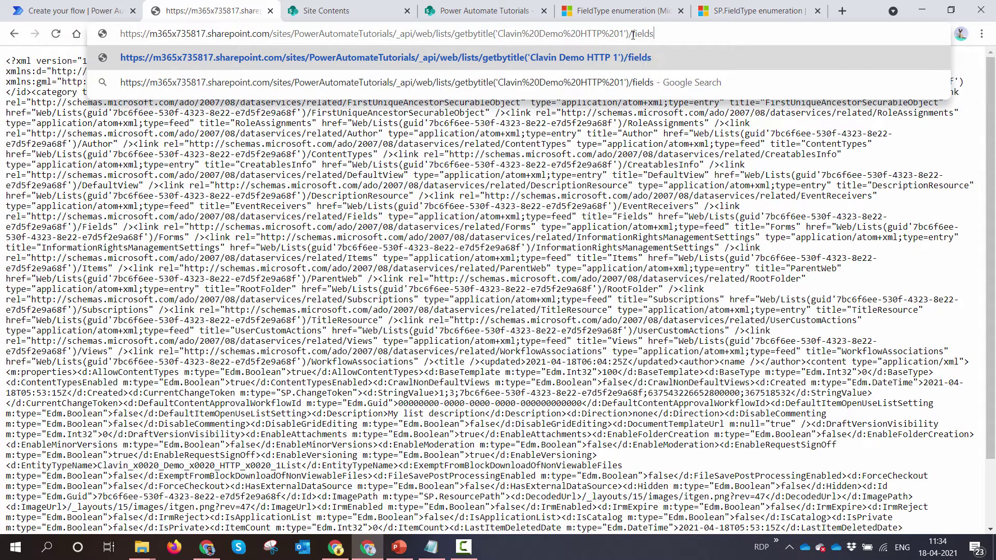
pyautogui.press('Return')
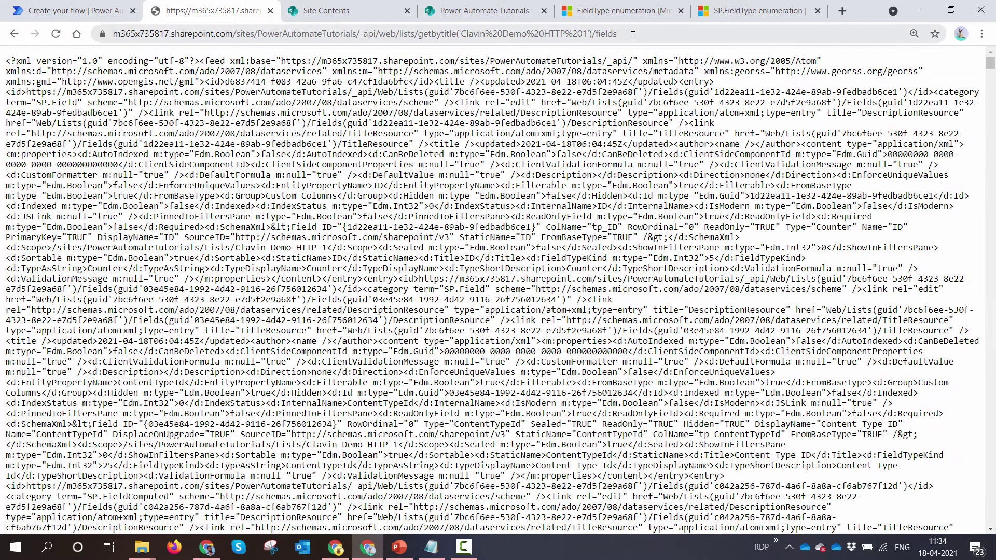
# Search the field feed for "Title" and examine the title and type entries of the Modified field.
pyautogui.hotkey('ctrl', 'f')
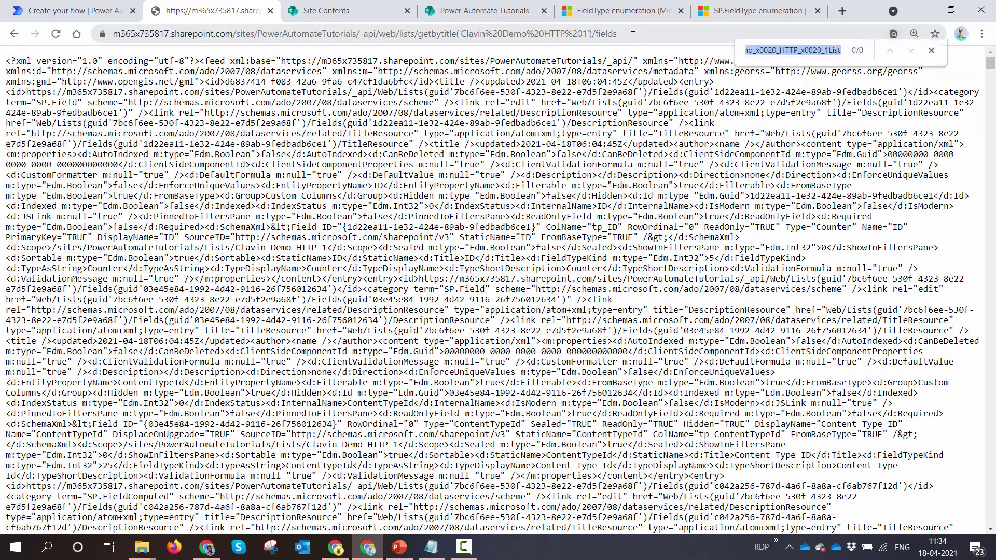
pyautogui.write('Title')
pyautogui.press('Return')
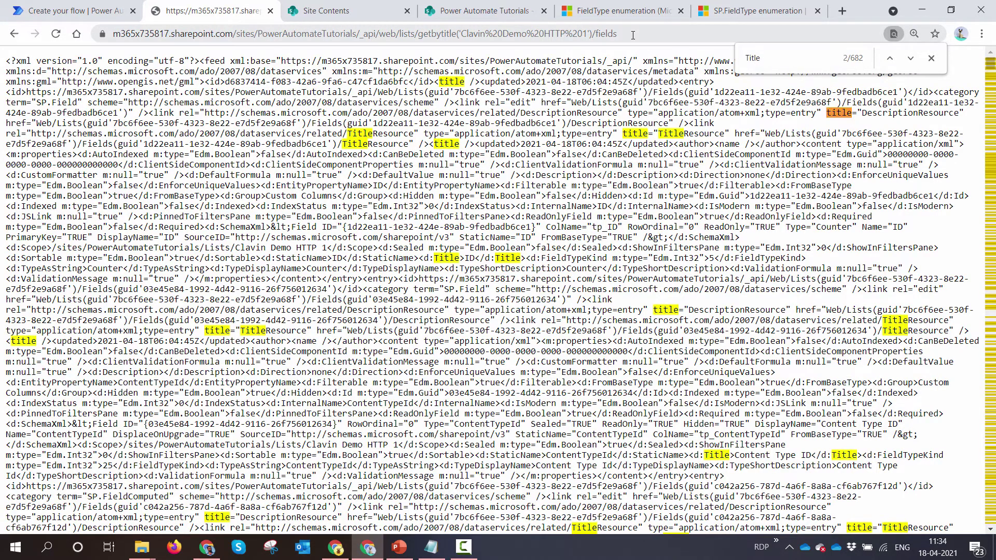
pyautogui.scroll(-15, 612, 237)
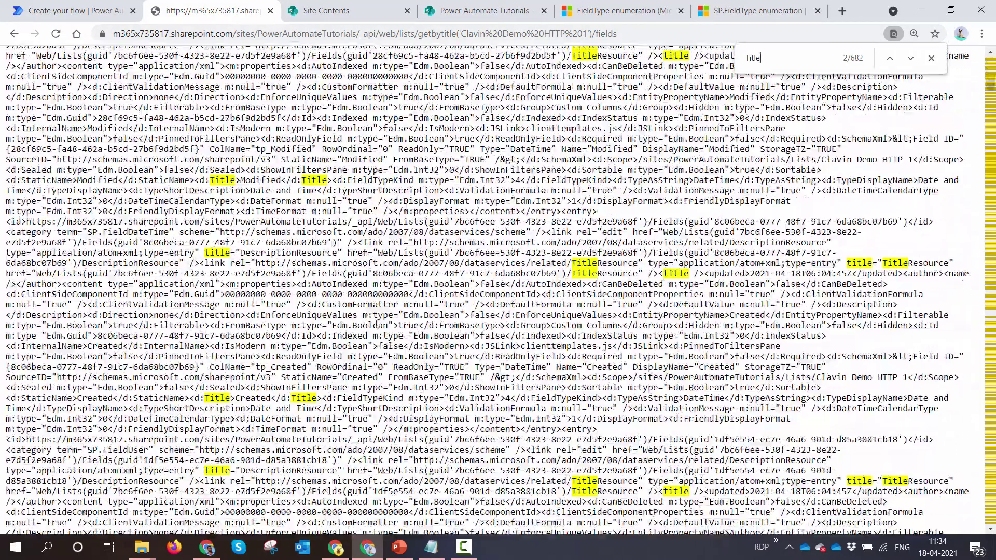
pyautogui.doubleClick(271, 180)
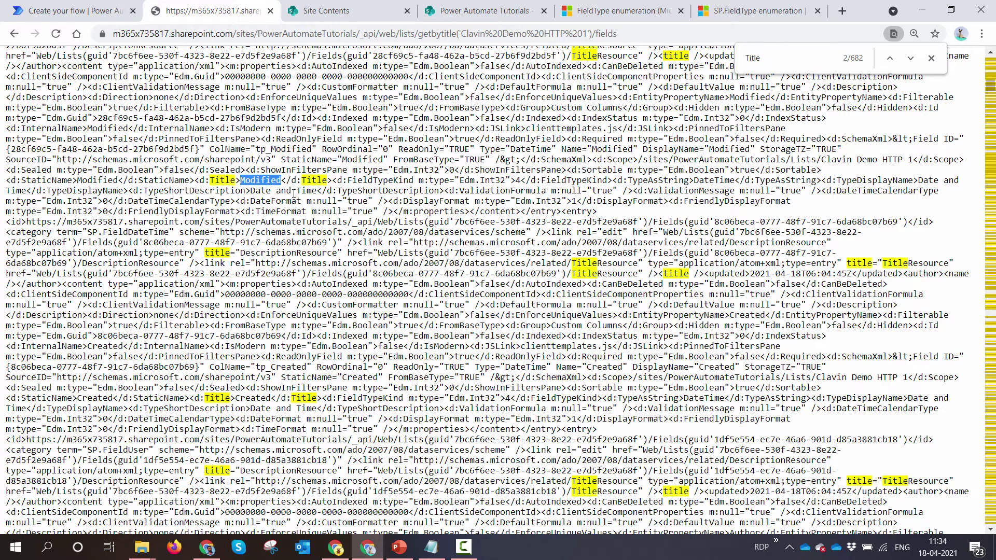
pyautogui.doubleClick(69, 201)
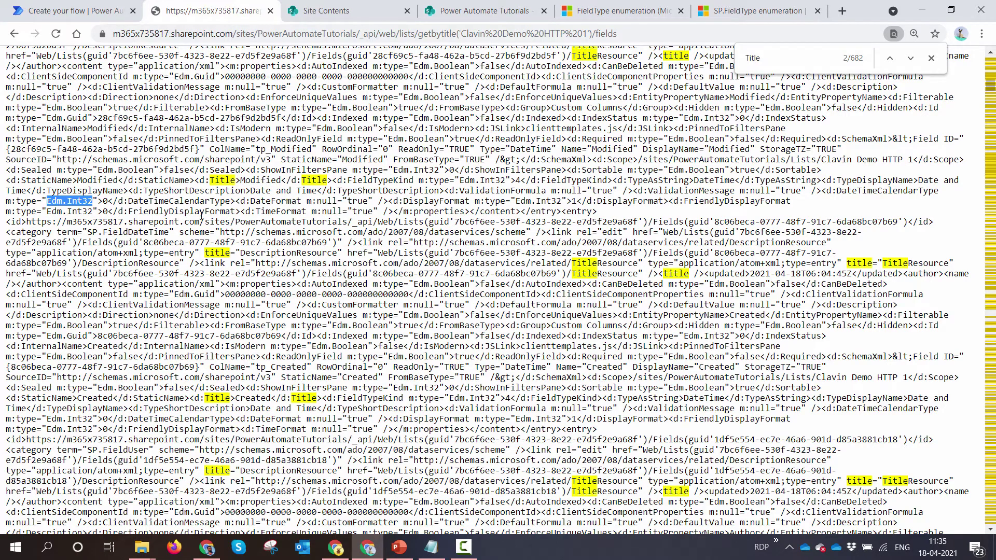
# Open the full Create Column page from the Demo HTTP 1 list and examine its column types and additional settings.
pyautogui.click(478, 11)
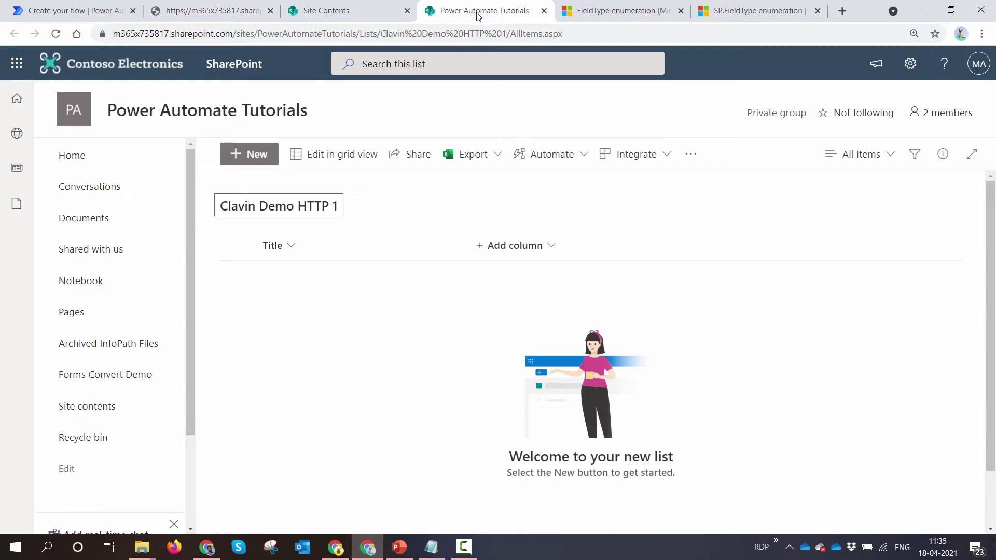
pyautogui.click(514, 247)
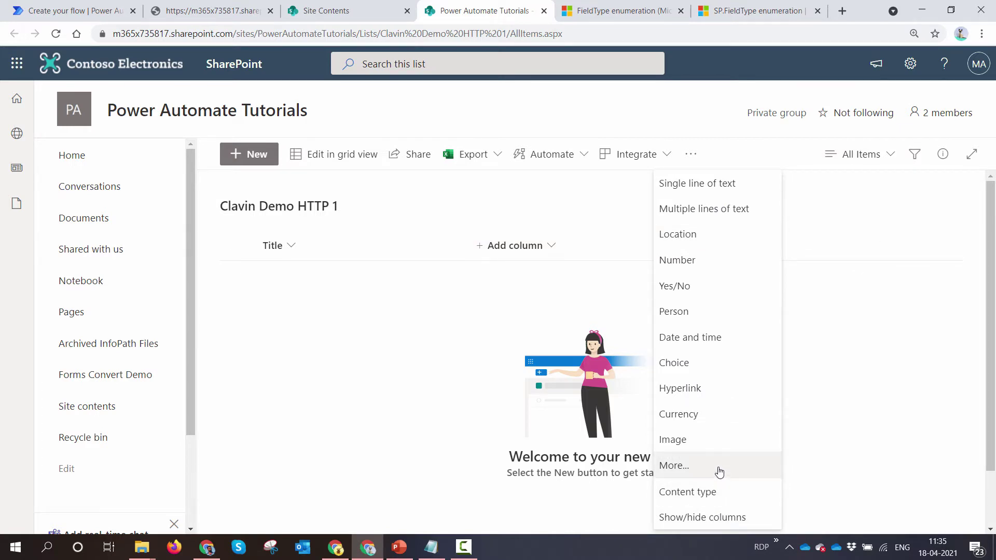
pyautogui.click(719, 471)
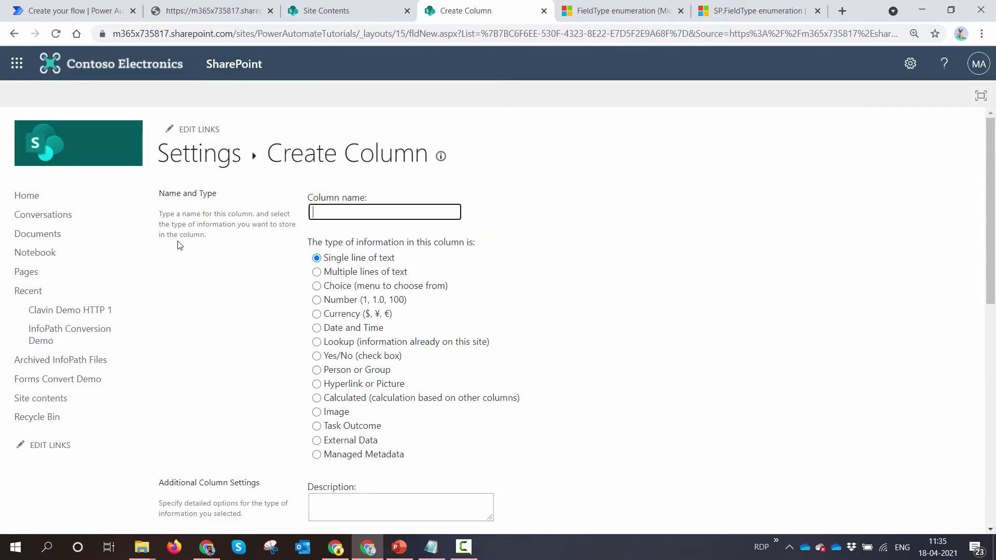
pyautogui.scroll(-2, 282, 216)
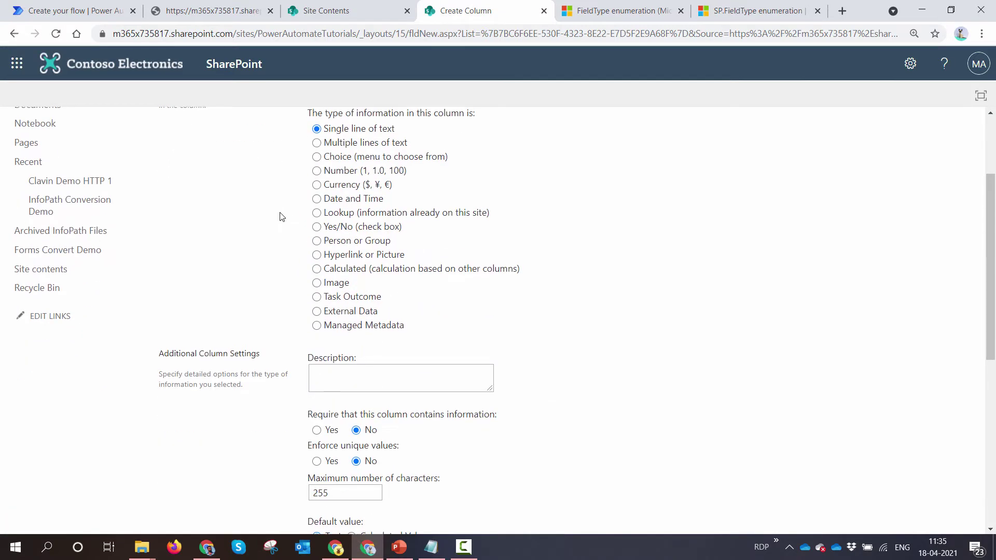
pyautogui.scroll(1, 281, 215)
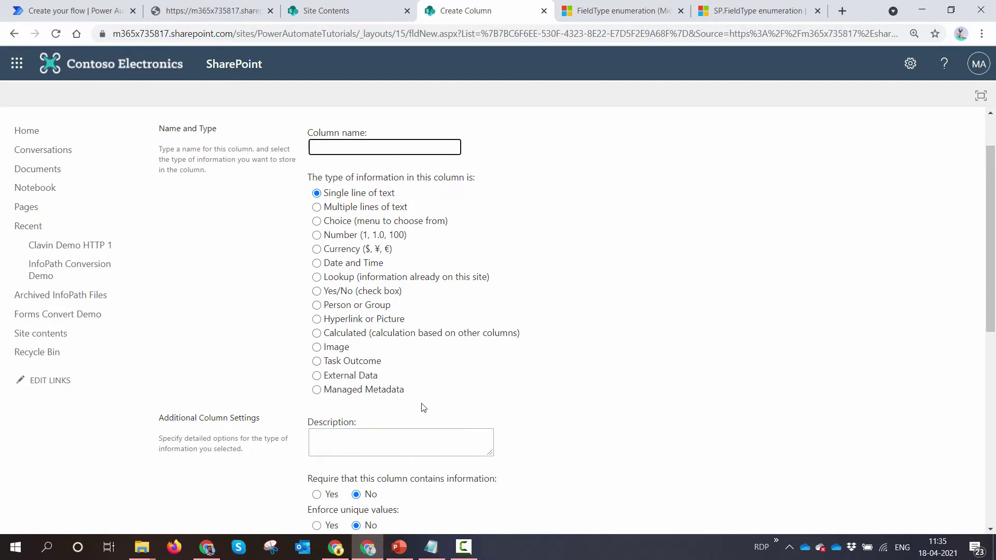
pyautogui.scroll(-2, 420, 402)
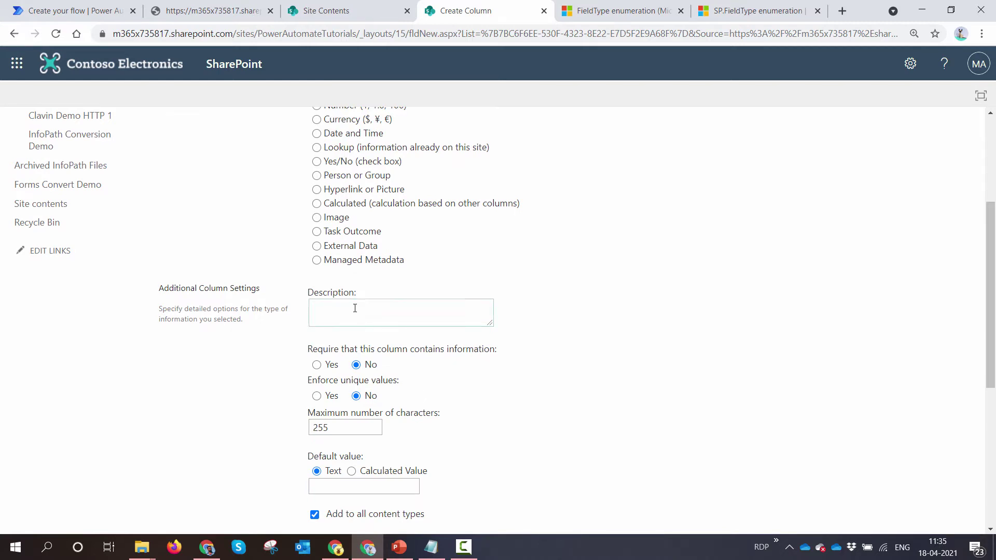
pyautogui.scroll(-3, 355, 308)
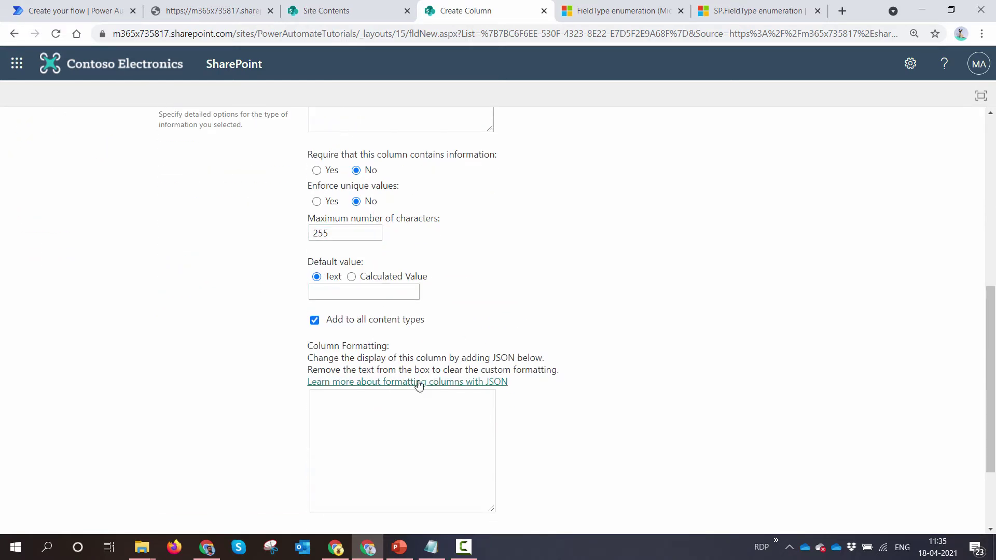
pyautogui.scroll(-2, 367, 462)
pyautogui.scroll(4, 340, 416)
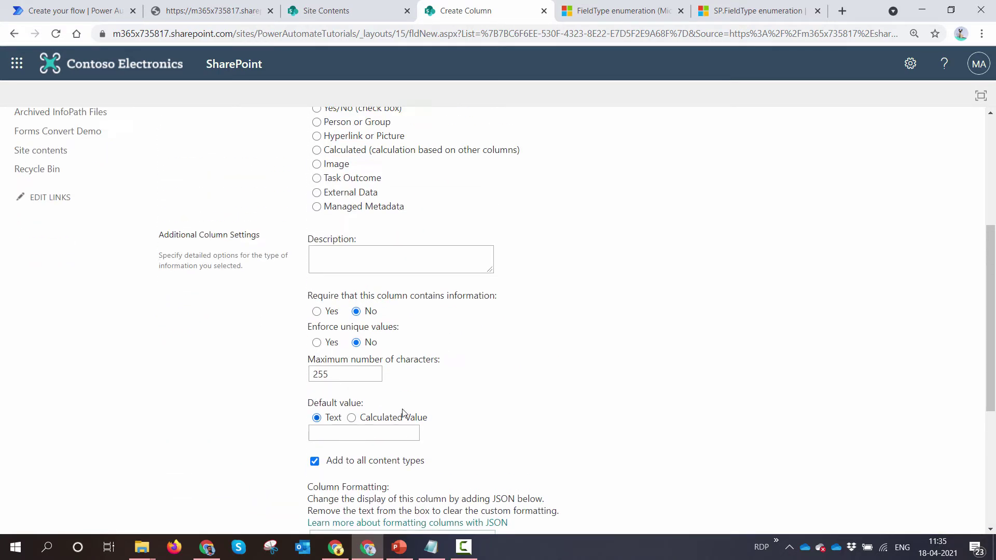
pyautogui.scroll(4, 403, 412)
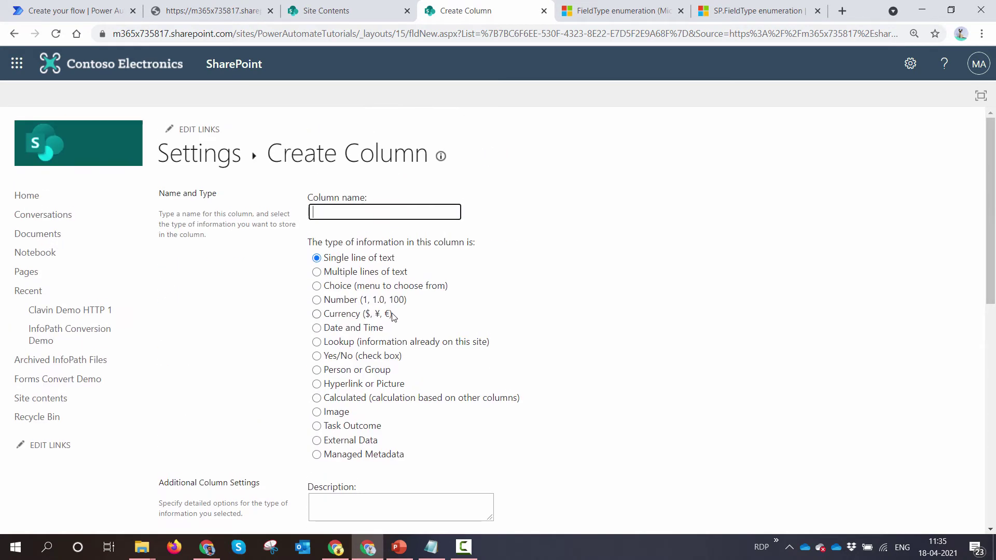
pyautogui.scroll(-2, 393, 316)
pyautogui.scroll(2, 389, 283)
# Set the HTTP request's Uri to the field feed URL's part from _api/web/lists/getbytitle through /fields, copied from the browser address.
pyautogui.click(97, 8)
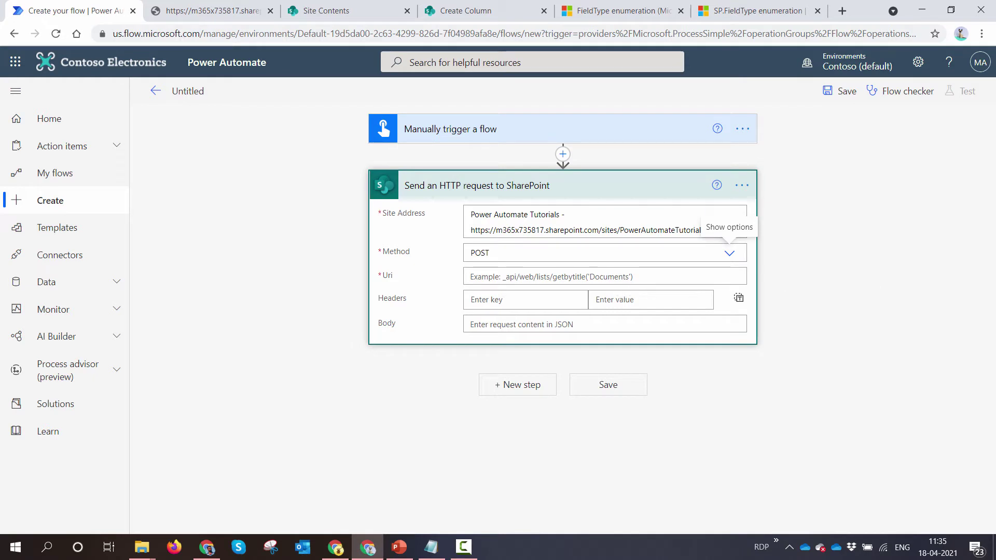
pyautogui.hotkey('alt', 'Tab')
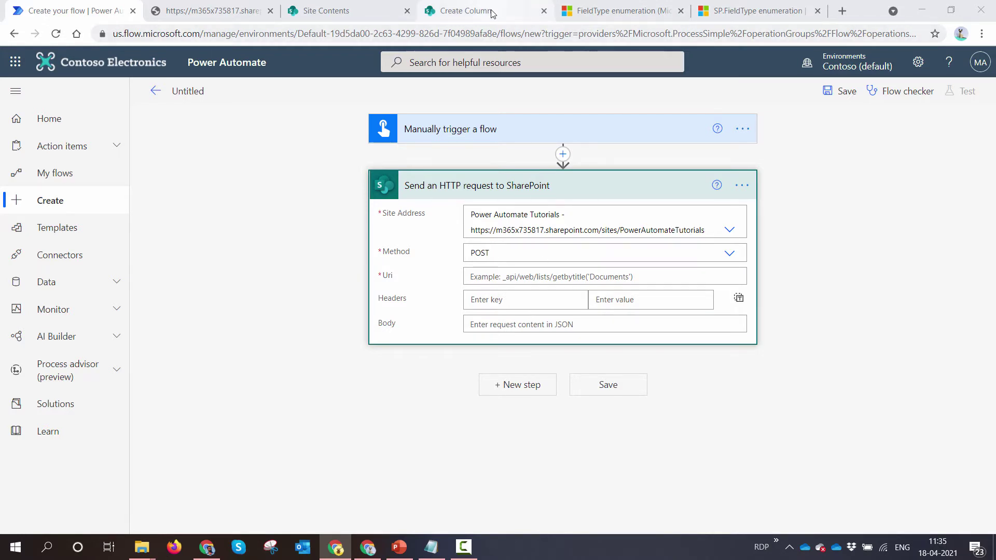
pyautogui.click(249, 10)
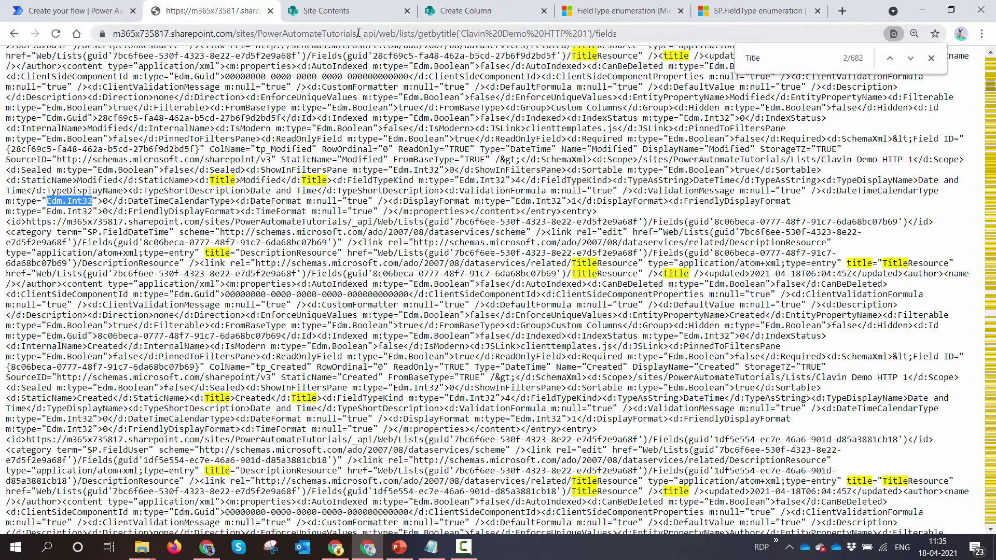
pyautogui.moveTo(358, 33); pyautogui.dragTo(651, 26)
pyautogui.hotkey('ctrl', 'c')
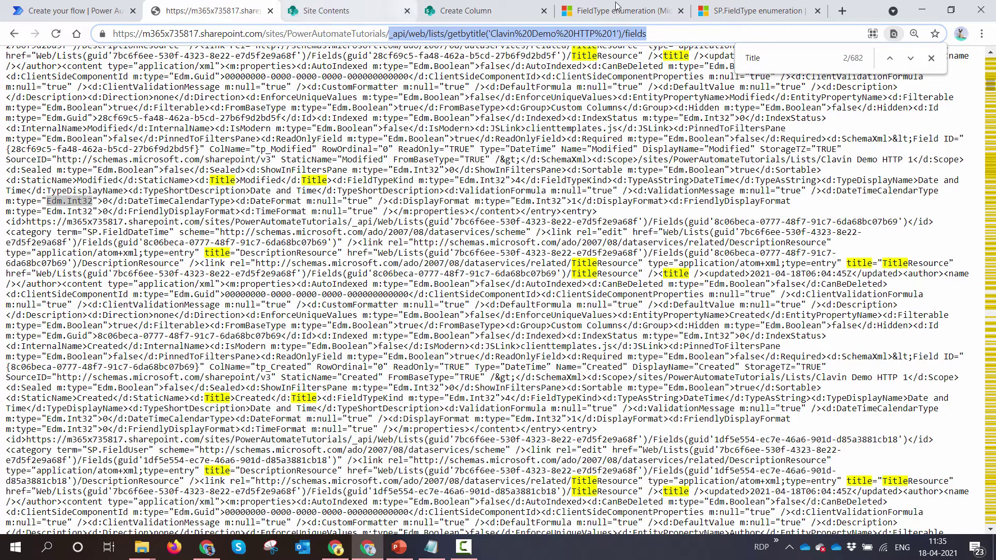
pyautogui.click(95, 11)
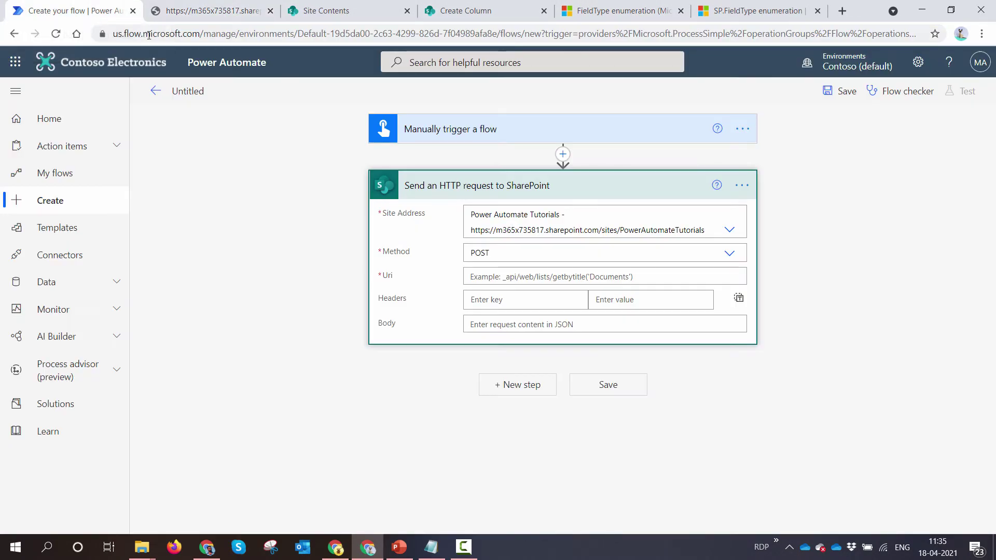
pyautogui.click(676, 279)
pyautogui.hotkey('ctrl', 'v')
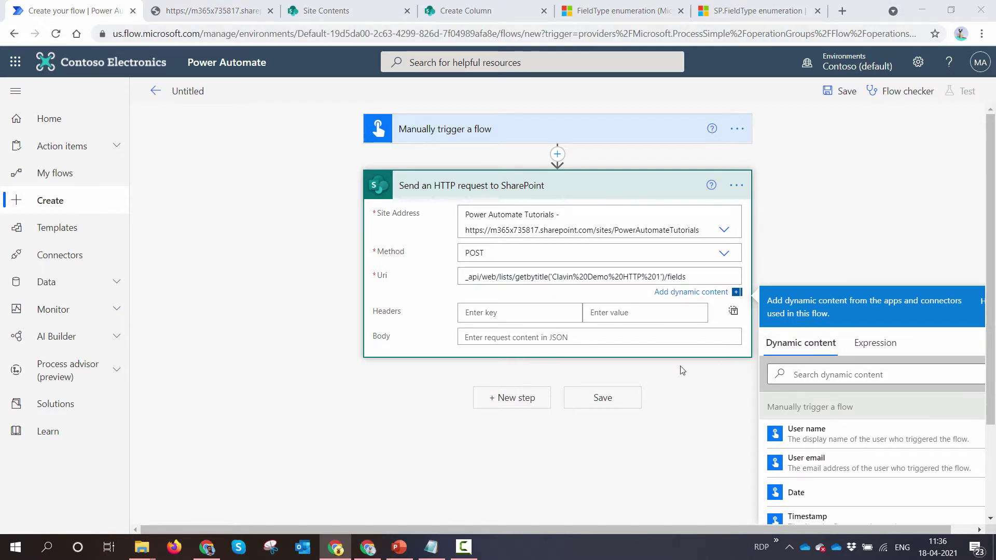
# Add the headers content-type and accept to the request, each with the value application/json;odata=verbose.
pyautogui.click(497, 314)
pyautogui.write('content-type')
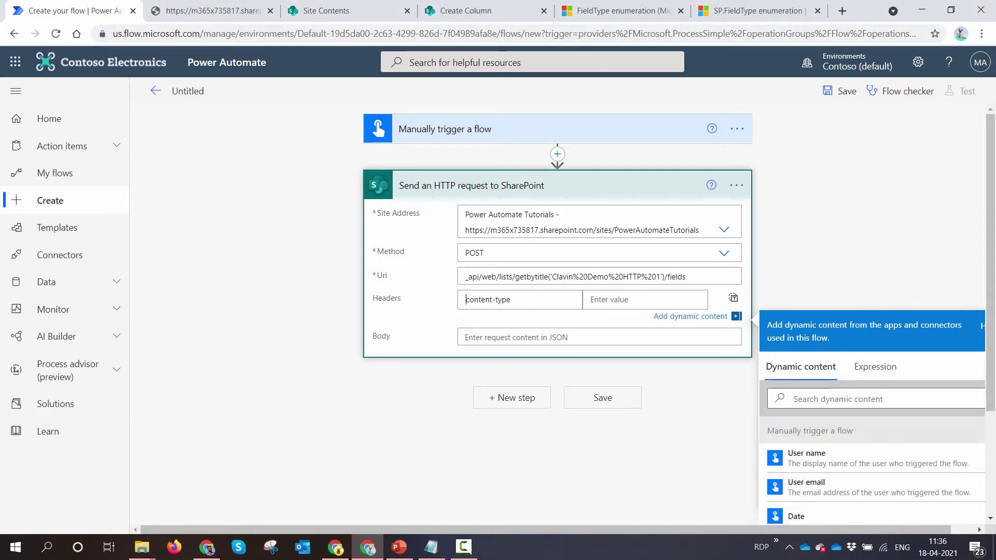
pyautogui.click(674, 299)
pyautogui.write('application/json;odata=verbose')
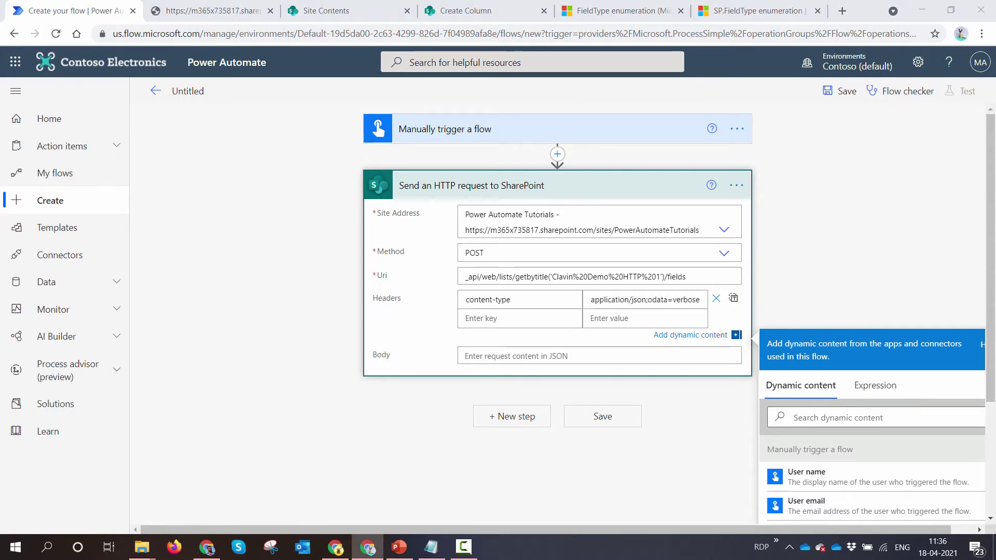
pyautogui.click(554, 322)
pyautogui.write('accept')
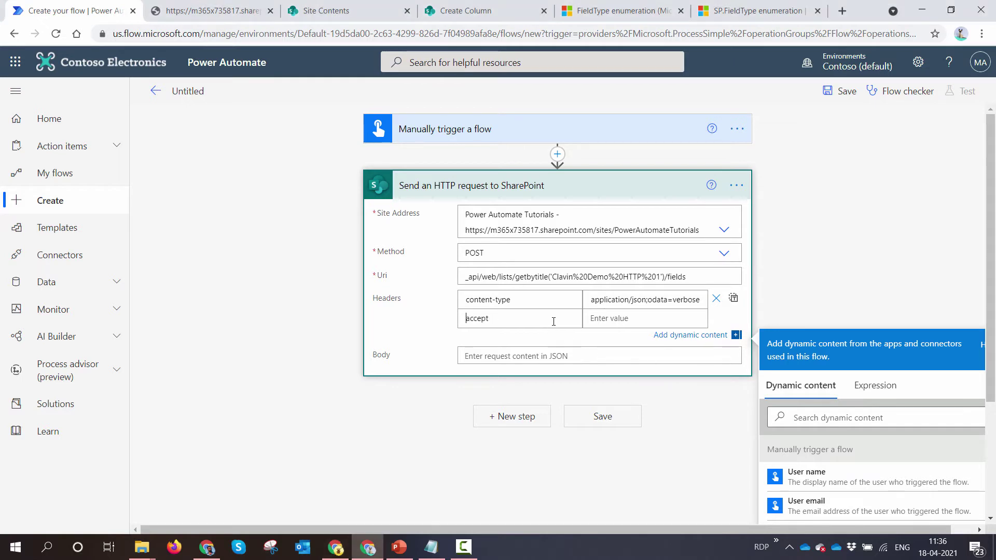
pyautogui.click(640, 319)
pyautogui.write('application/json;odata=verbose')
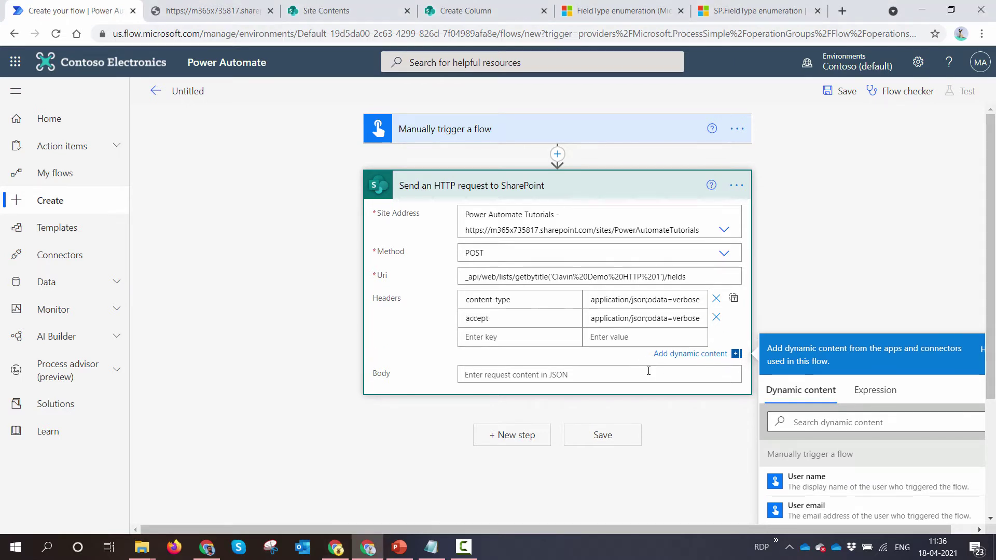
# Fill the request Body with JSON setting __metadata type 'SP.Field', FieldTypeKind 2 and Title 'My Custom Columnss'.
pyautogui.click(652, 377)
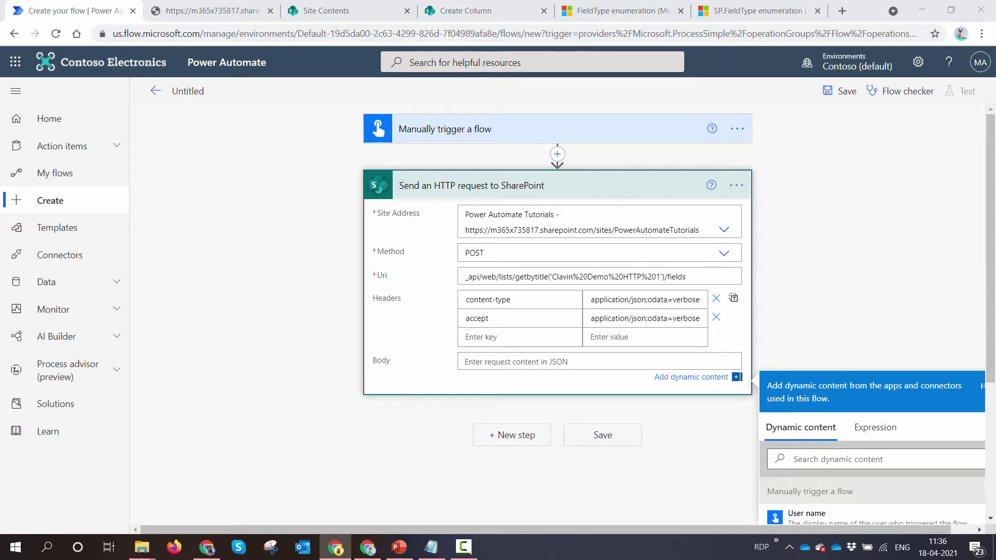
pyautogui.click(722, 365)
pyautogui.write("{ '__metadata': { 'type': 'SP.Field' },     'FieldTypeKind': 2,     'Title':'My Custom Columnss' }")
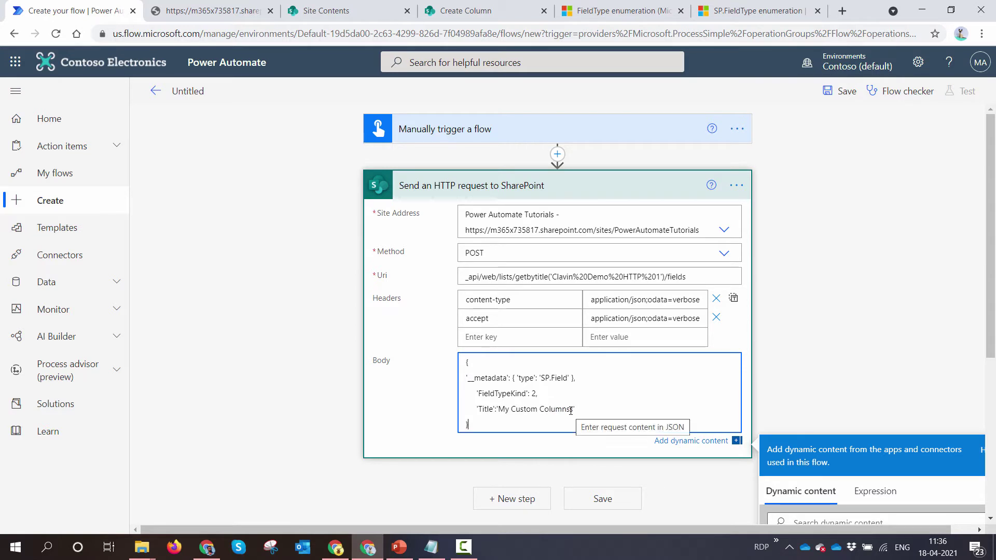
pyautogui.doubleClick(565, 378)
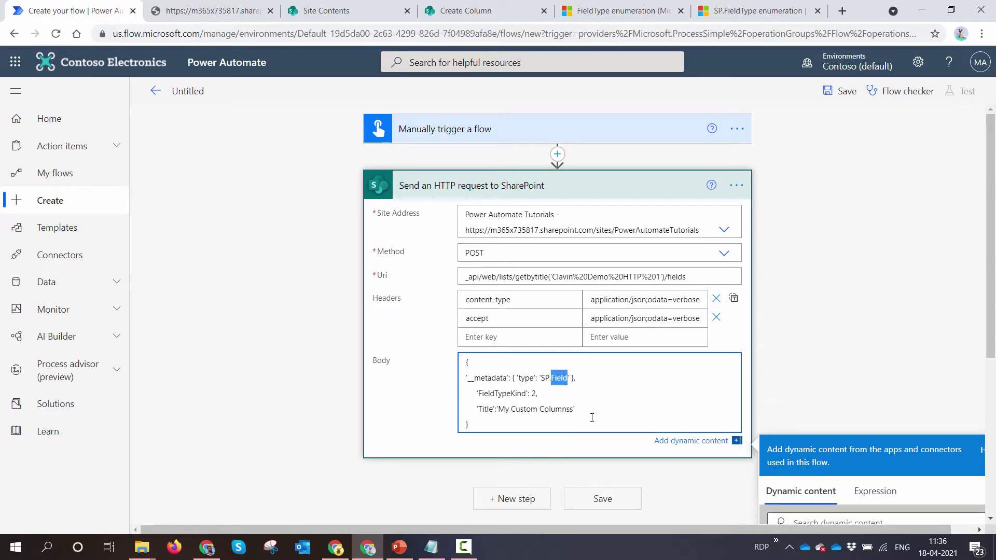
# Compare the FieldTypeKind setting in the request Body with the column types offered on the Create Column page.
pyautogui.doubleClick(517, 395)
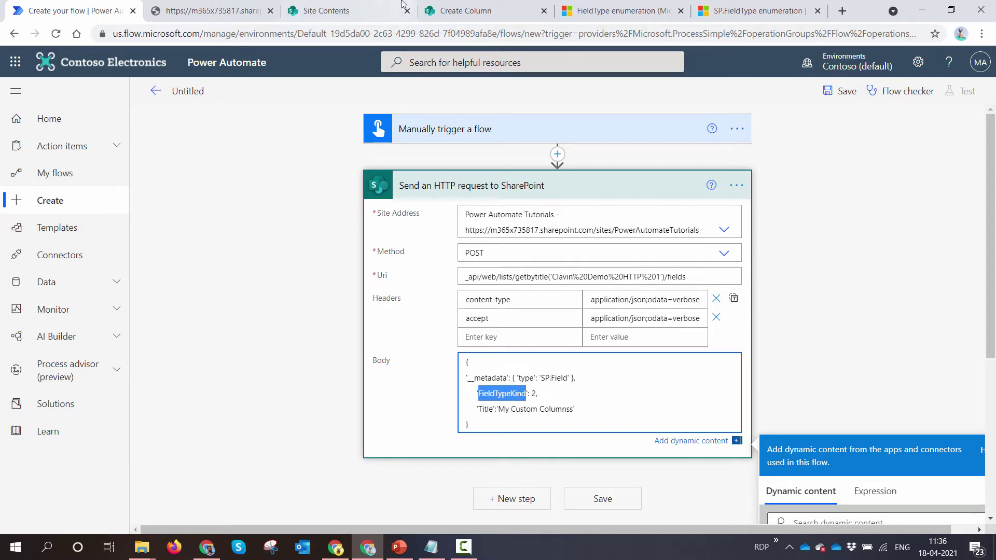
pyautogui.click(448, 9)
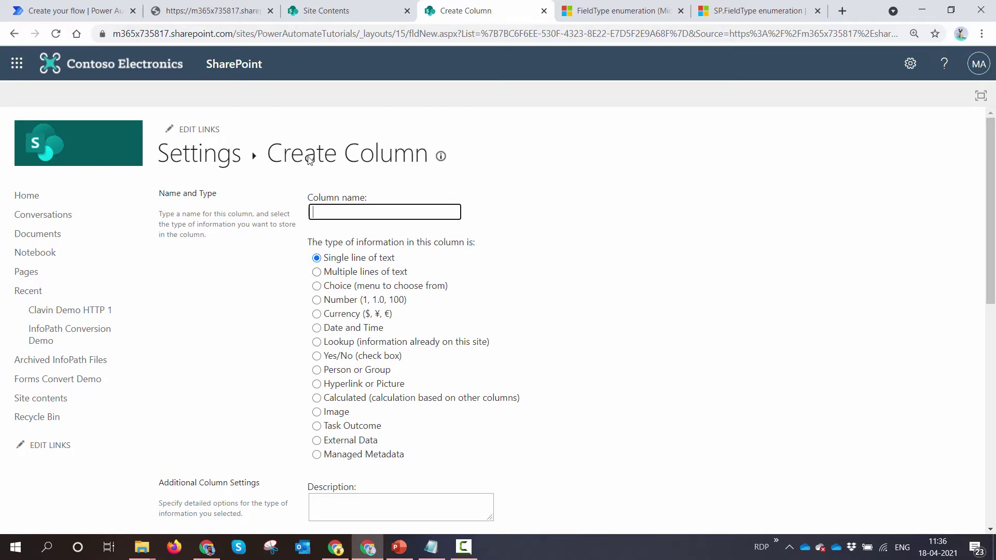
pyautogui.click(112, 11)
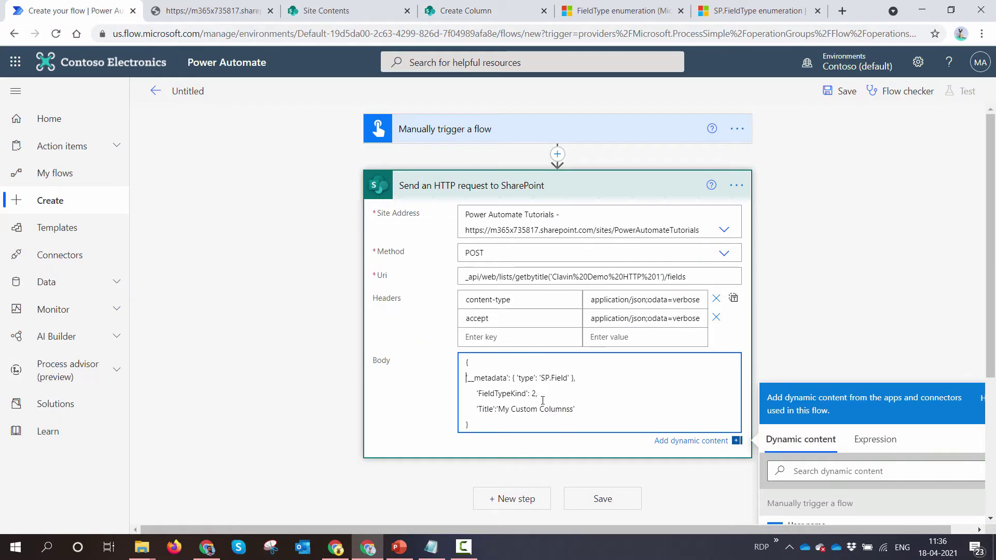
pyautogui.moveTo(530, 395); pyautogui.dragTo(556, 398)
# Examine the SP.FieldType enumeration's members table for the numeric values of the text, guid and dateTime field types.
pyautogui.click(758, 10)
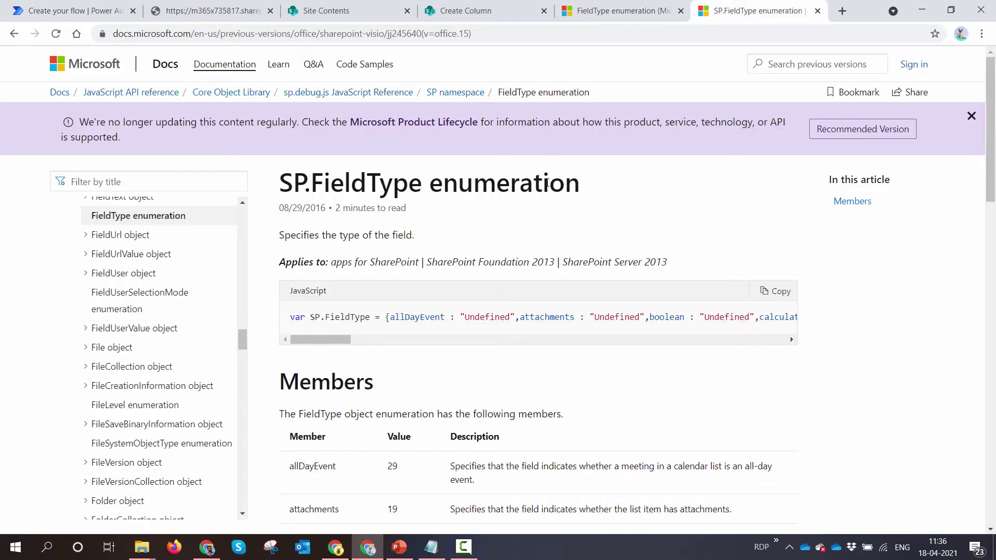
pyautogui.scroll(-3, 547, 187)
pyautogui.scroll(2, 494, 159)
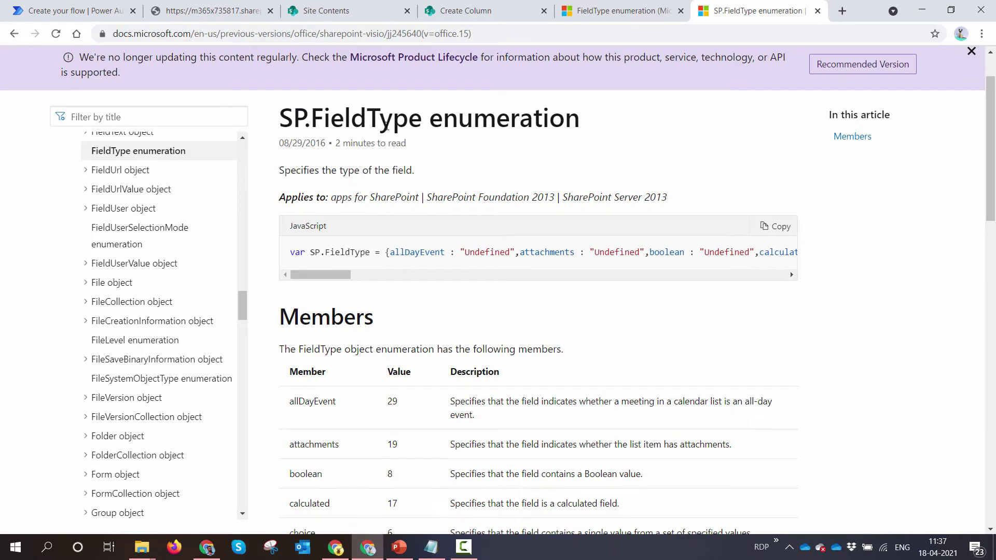
pyautogui.scroll(-7, 487, 267)
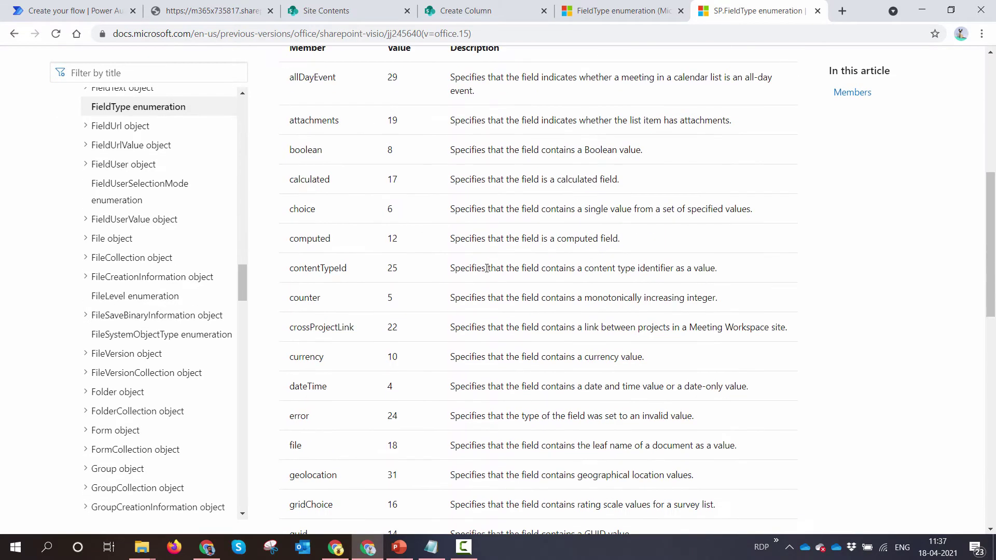
pyautogui.scroll(-6, 486, 267)
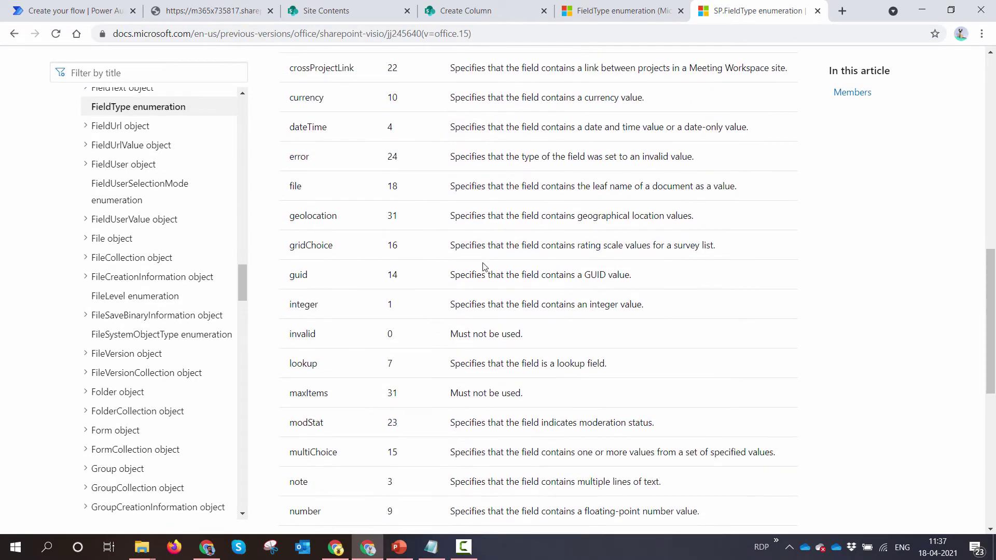
pyautogui.scroll(-1, 485, 266)
pyautogui.scroll(-1, 484, 263)
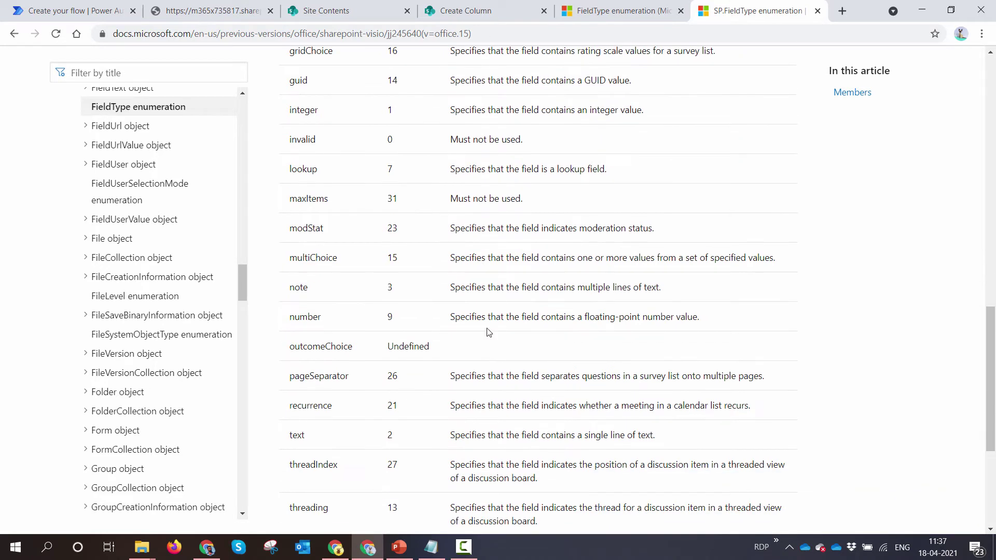
pyautogui.moveTo(291, 436); pyautogui.dragTo(670, 441)
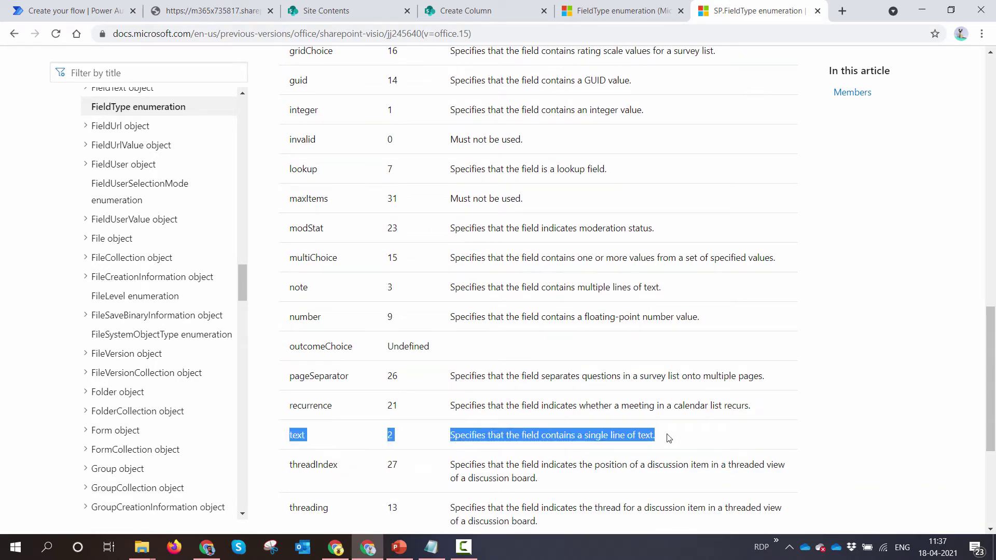
pyautogui.scroll(2, 616, 247)
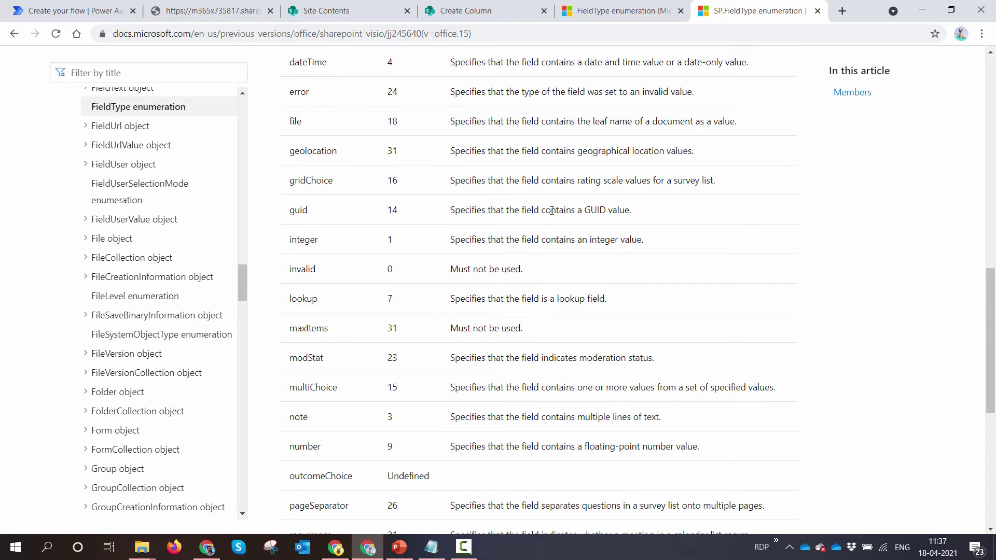
pyautogui.moveTo(293, 210); pyautogui.dragTo(315, 211)
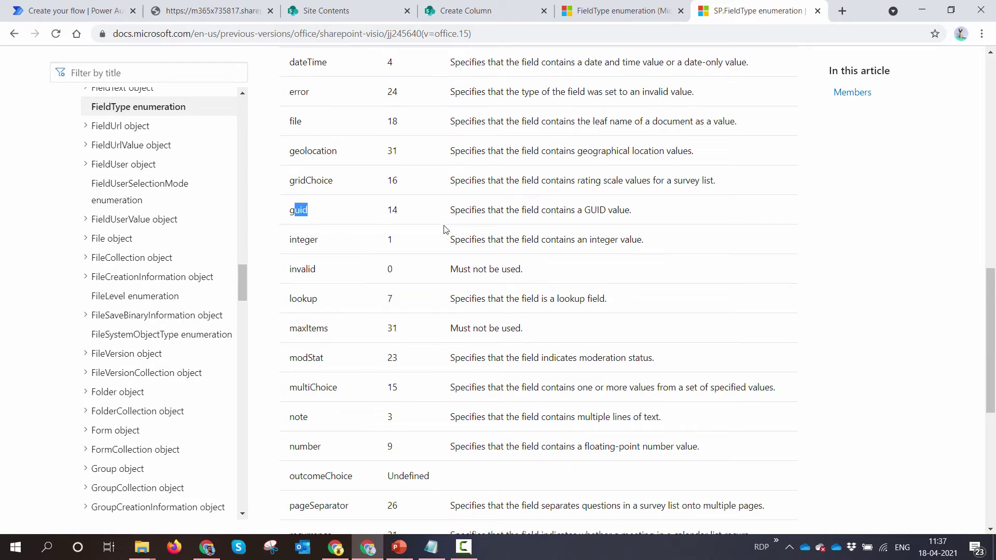
pyautogui.click(413, 218)
pyautogui.scroll(2, 309, 192)
pyautogui.doubleClick(309, 192)
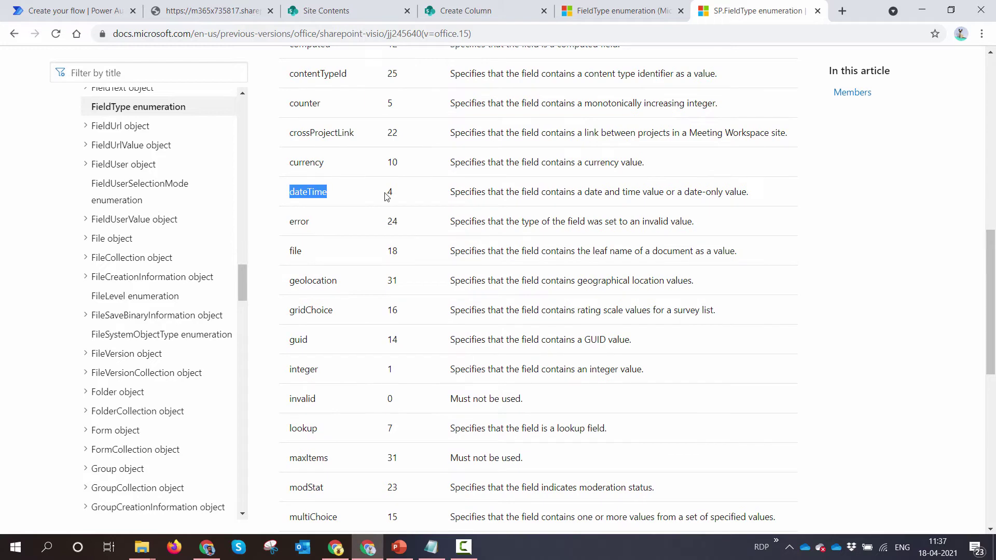
pyautogui.moveTo(386, 195); pyautogui.dragTo(416, 196)
# Replace the Title value in the request Body with the presenter's first name followed by 'Text Column'.
pyautogui.click(78, 10)
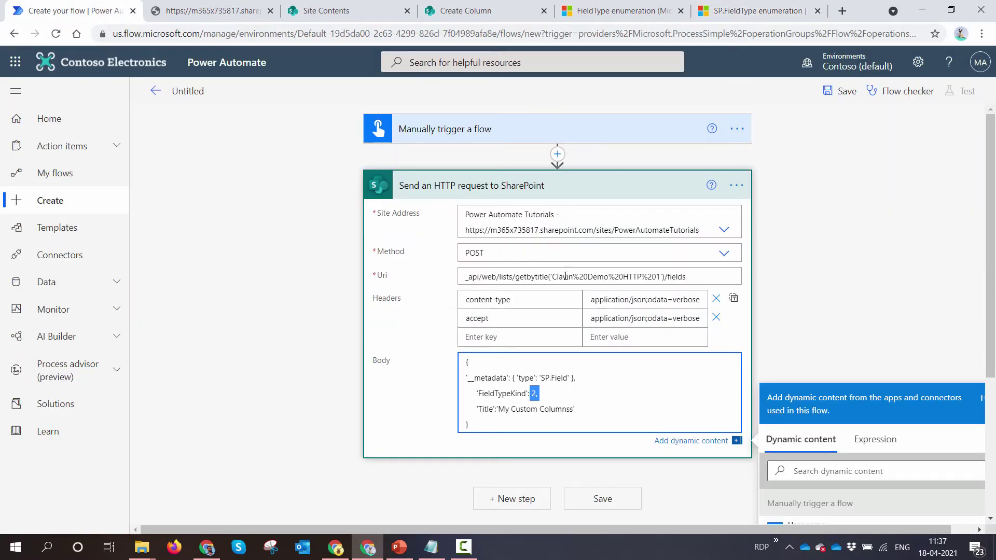
pyautogui.click(628, 417)
pyautogui.click(561, 410)
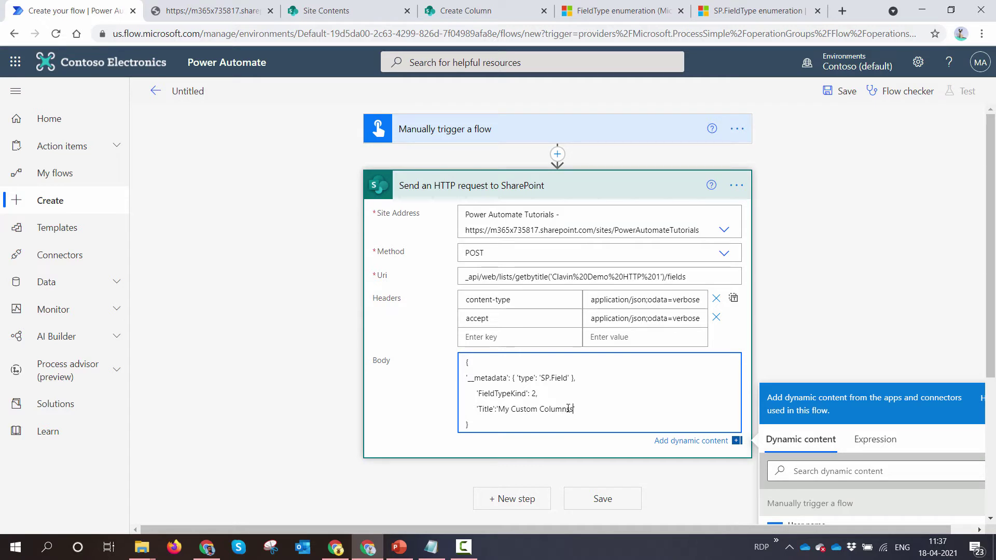
pyautogui.moveTo(572, 409); pyautogui.dragTo(499, 410)
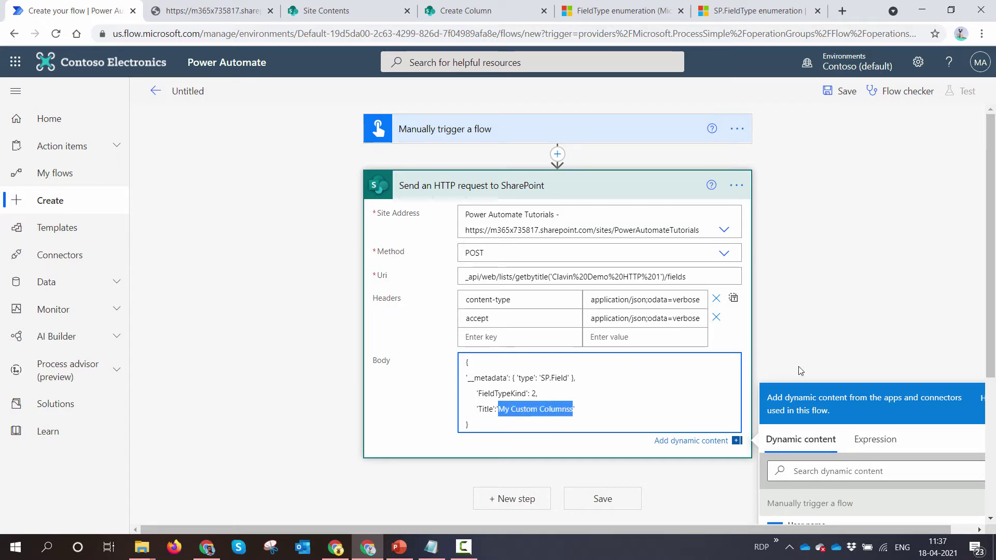
pyautogui.write('Clavin ')
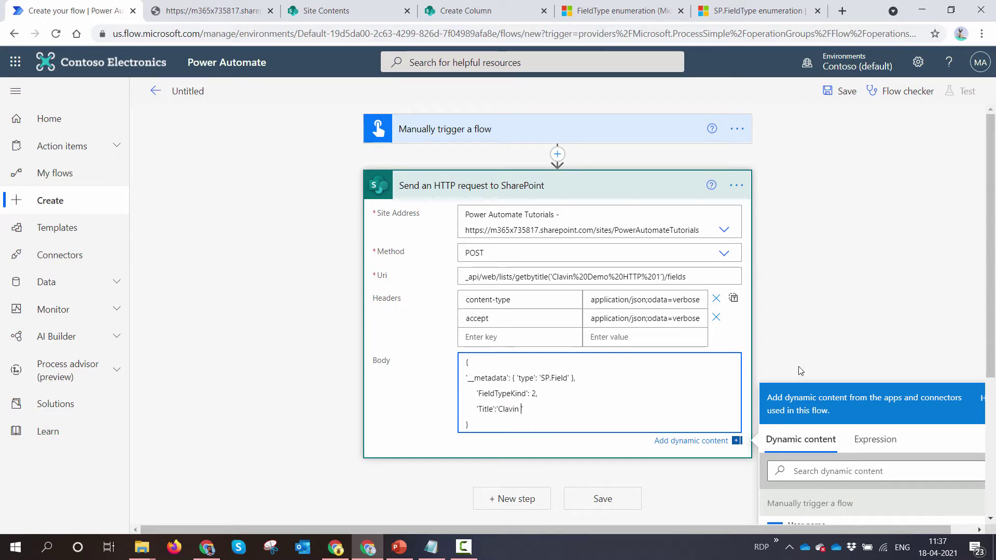
pyautogui.write('Te')
pyautogui.write('xt Column')
pyautogui.write("'")
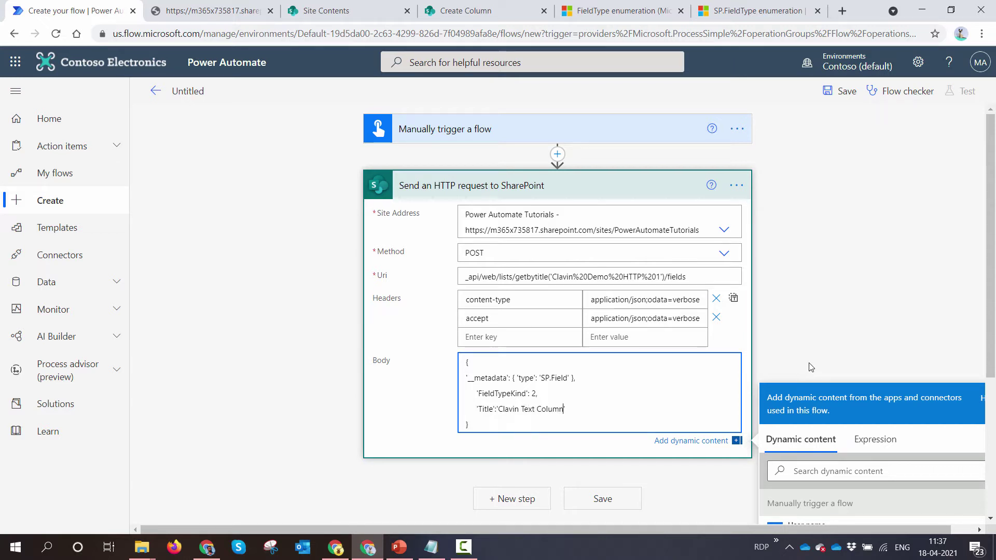
pyautogui.click(817, 317)
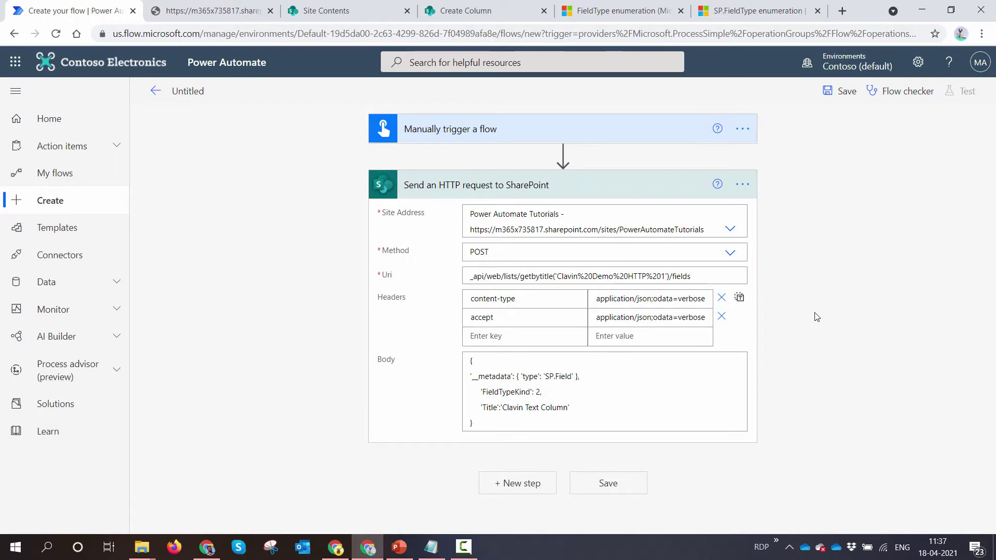
# Save the flow and set its test to be triggered manually.
pyautogui.click(843, 91)
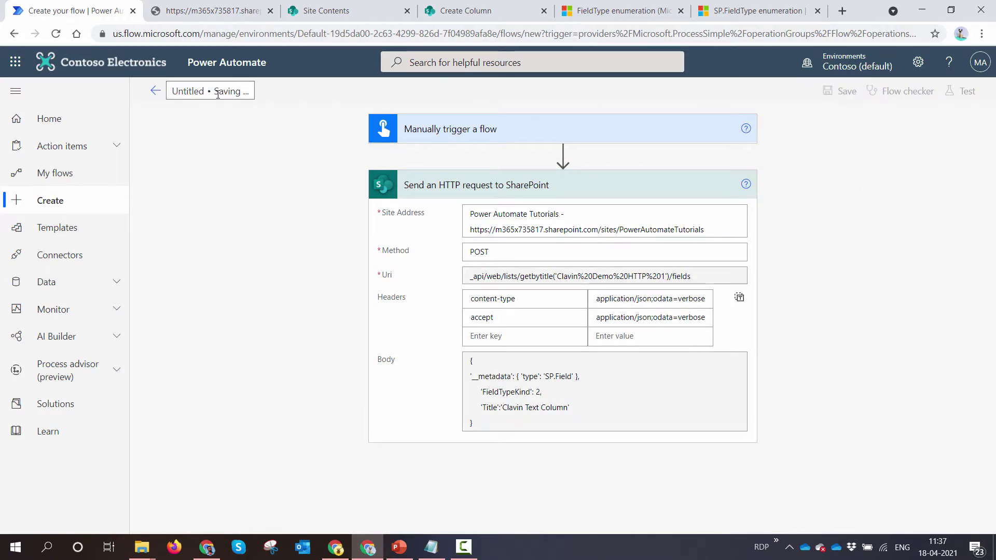
pyautogui.click(960, 91)
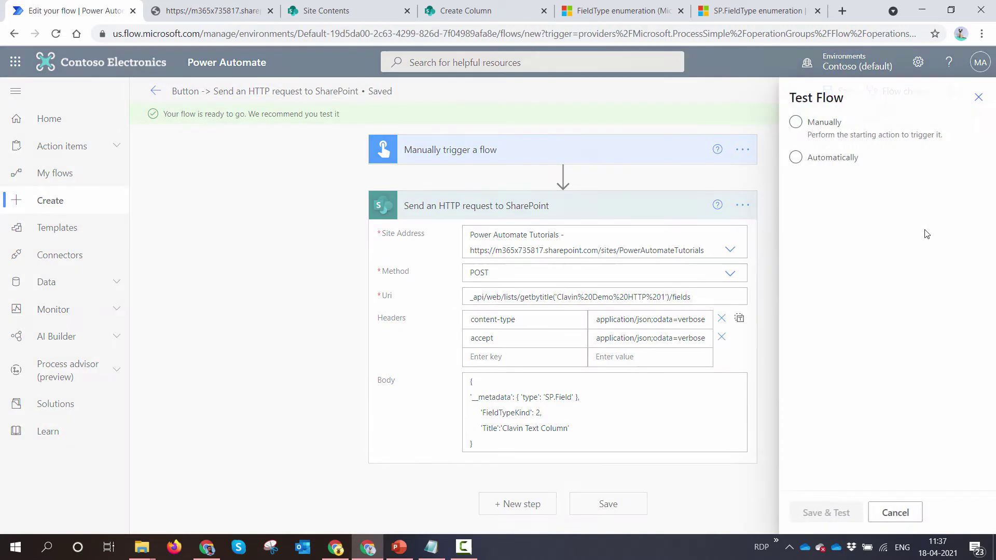
pyautogui.click(794, 123)
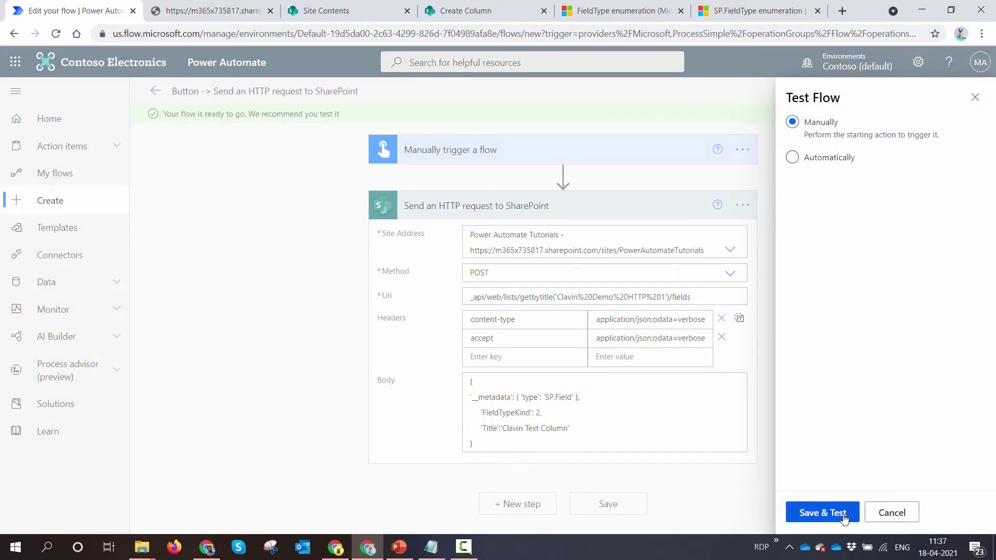
# Open the list settings of the Demo HTTP 1 list and check which columns it has.
pyautogui.click(466, 10)
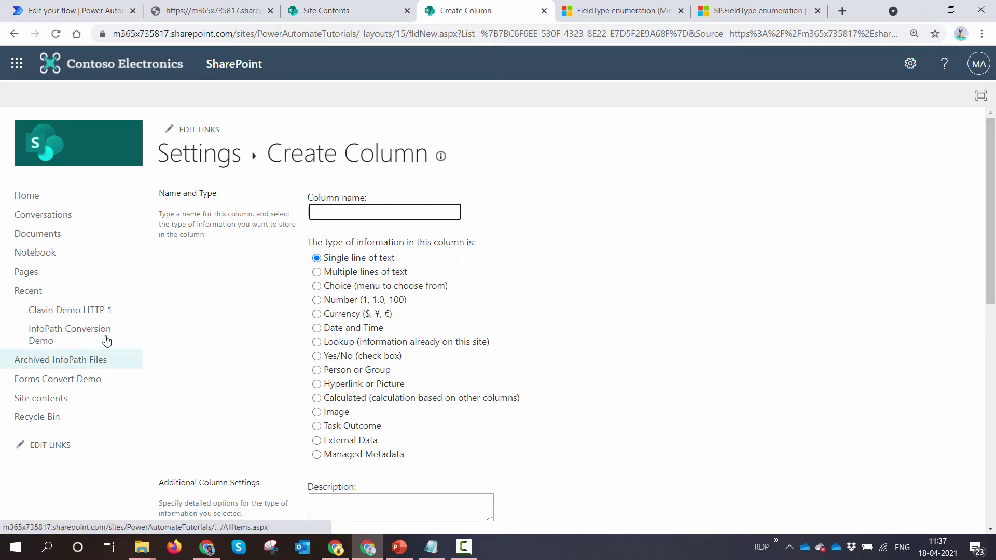
pyautogui.click(106, 310)
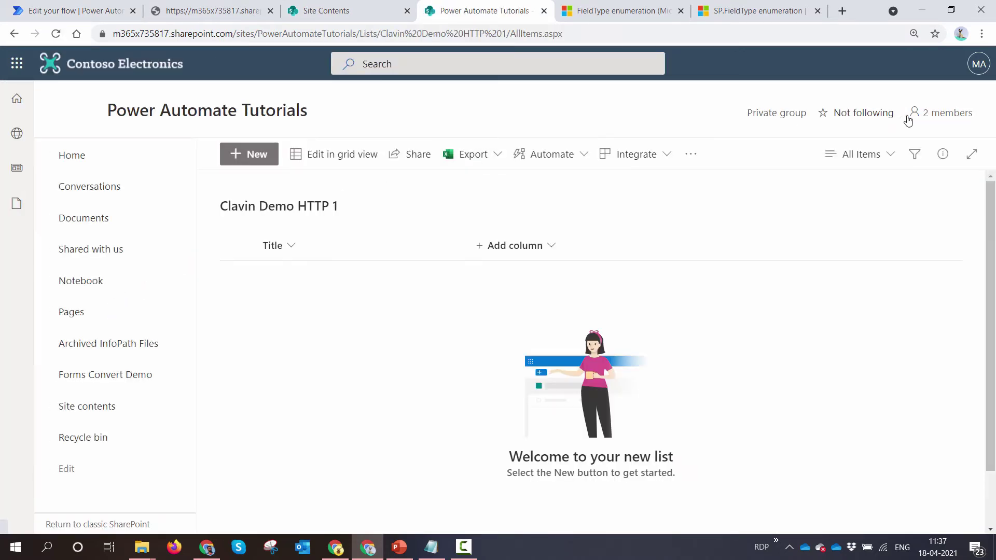
pyautogui.click(911, 64)
pyautogui.click(816, 210)
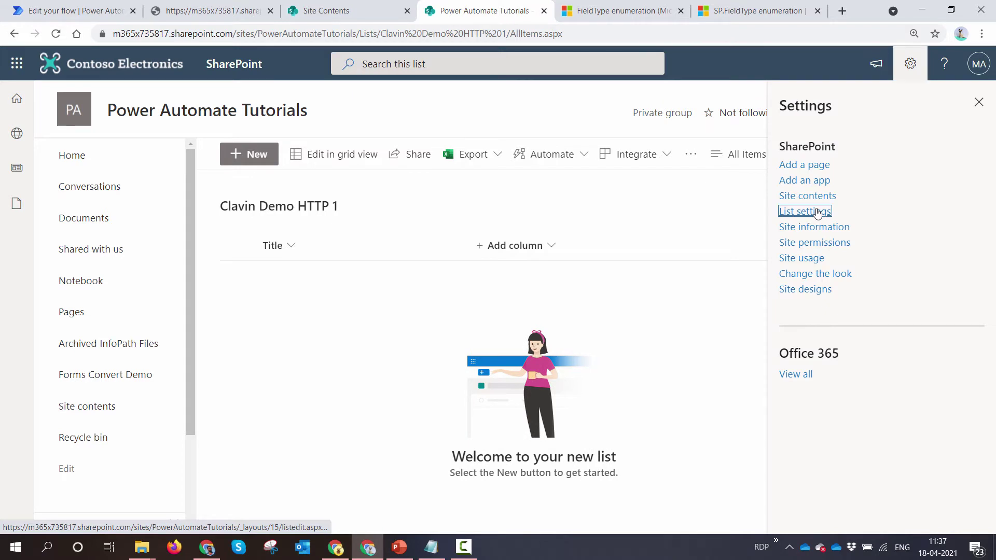
pyautogui.scroll(-5, 341, 329)
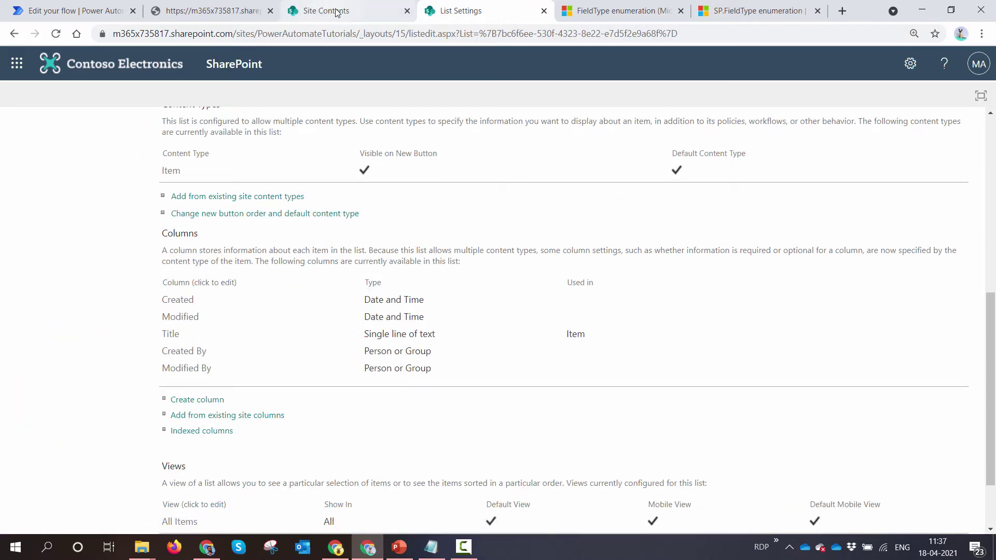
# Return to the flow, save and test it with the manual trigger, and run it through to its run history.
pyautogui.click(73, 11)
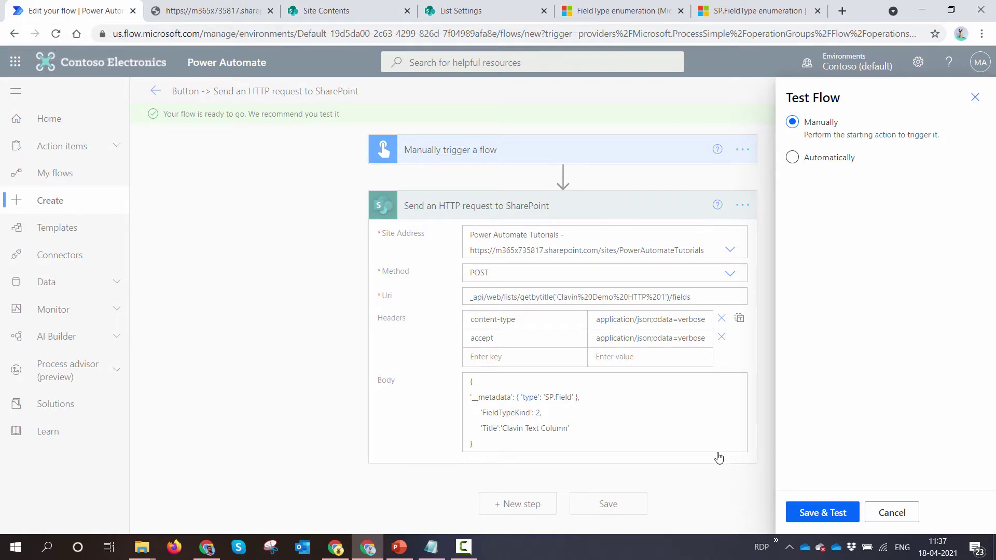
pyautogui.click(840, 514)
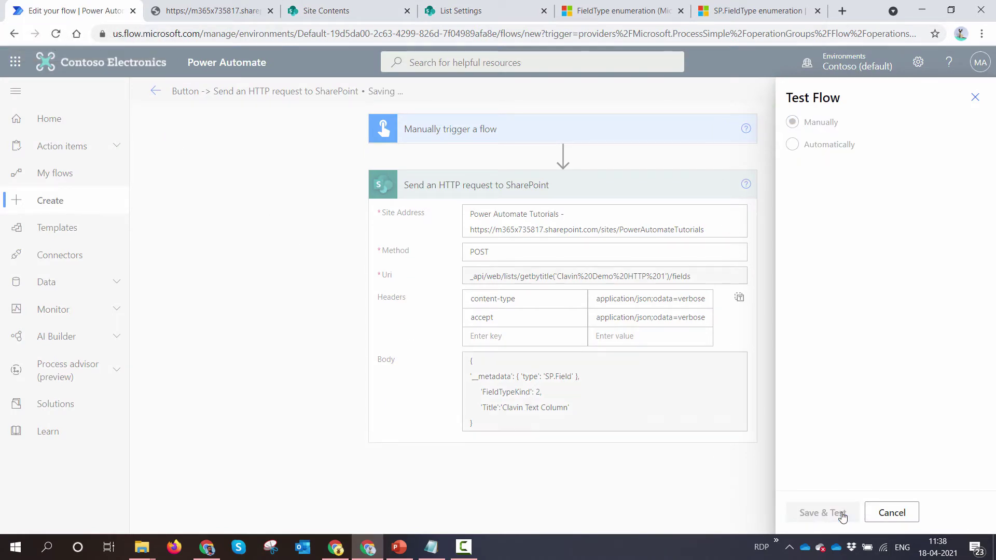
pyautogui.click(820, 513)
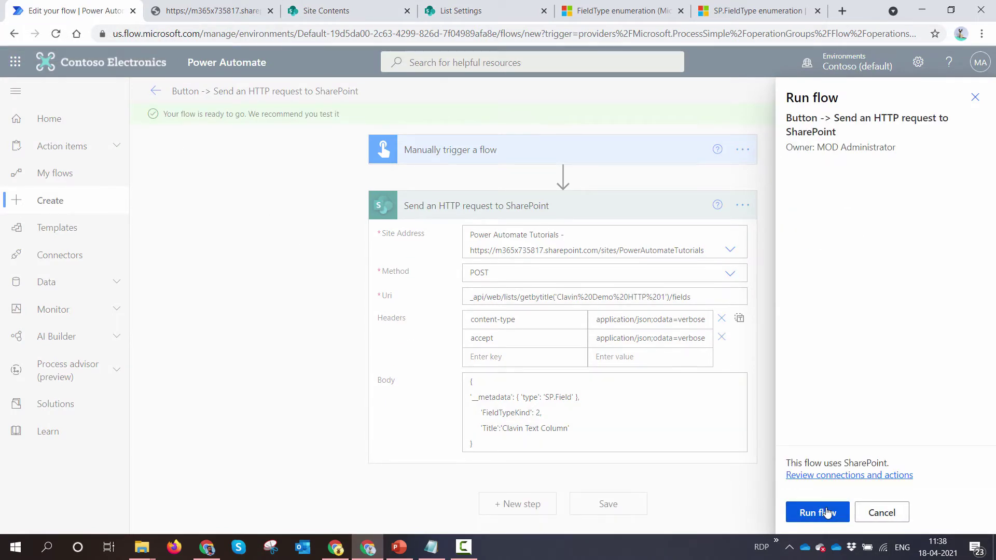
pyautogui.click(828, 513)
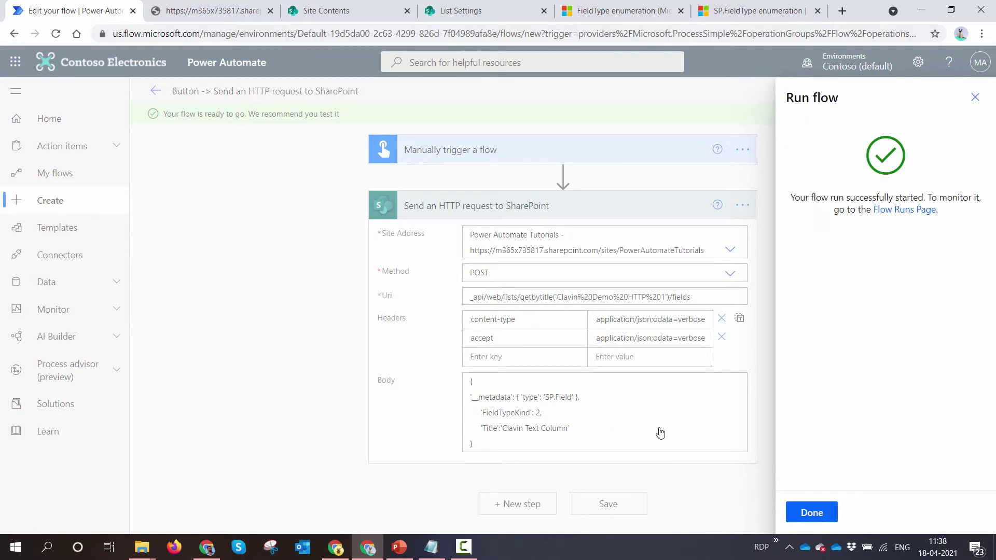
pyautogui.click(823, 513)
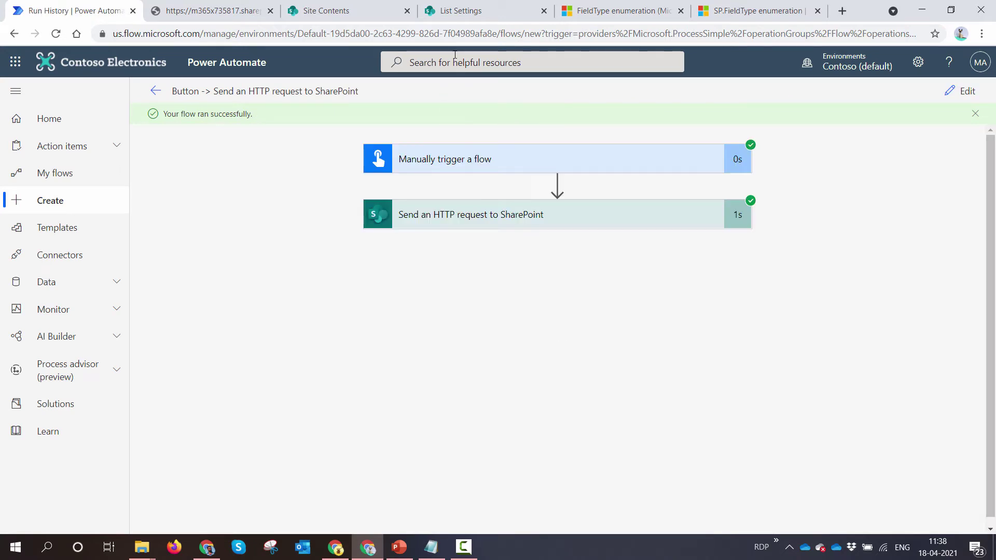
# Reload the List Settings page and check the Columns section for the new text column.
pyautogui.click(472, 14)
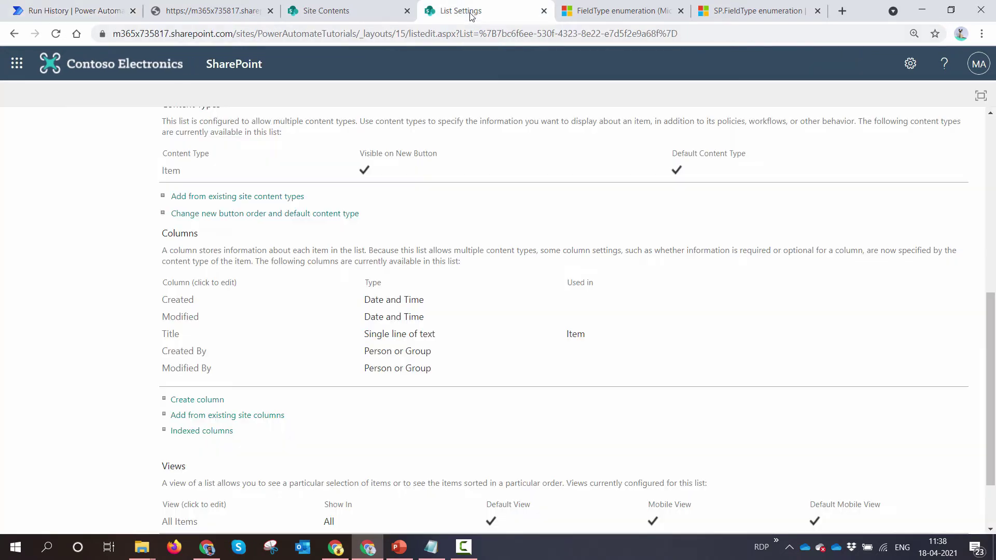
pyautogui.click(57, 33)
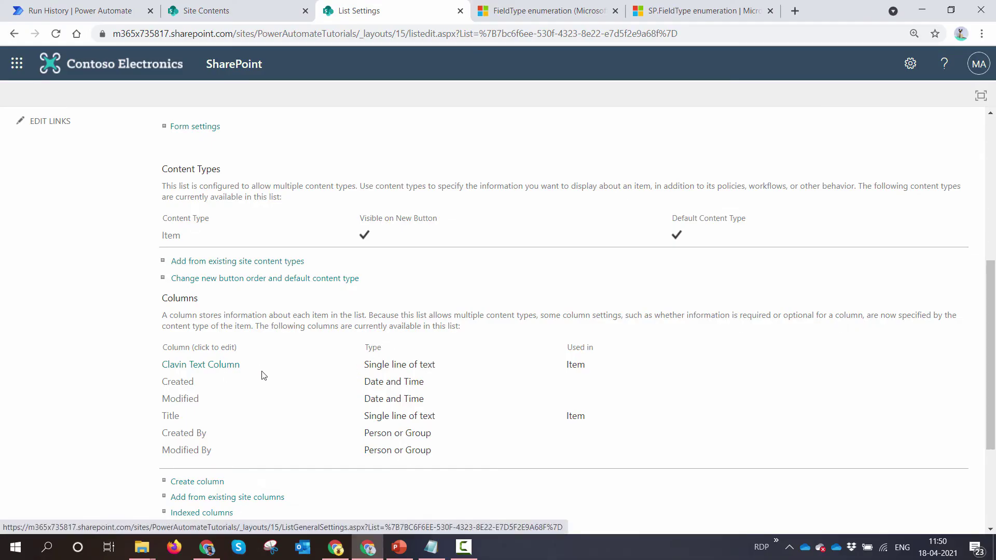
# Open the Demo HTTP 1 list and check in its view column options which columns are displayed.
pyautogui.scroll(10, 264, 376)
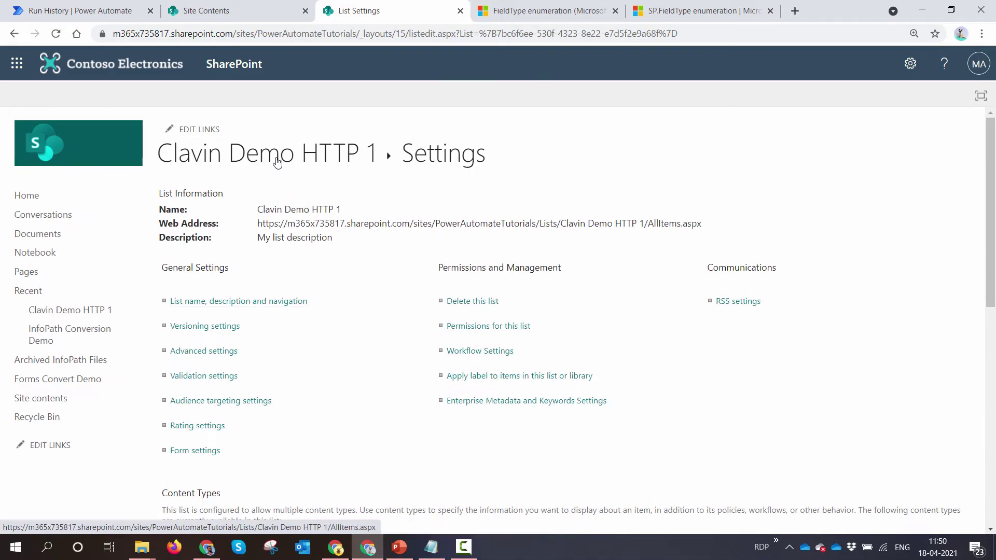
pyautogui.click(277, 165)
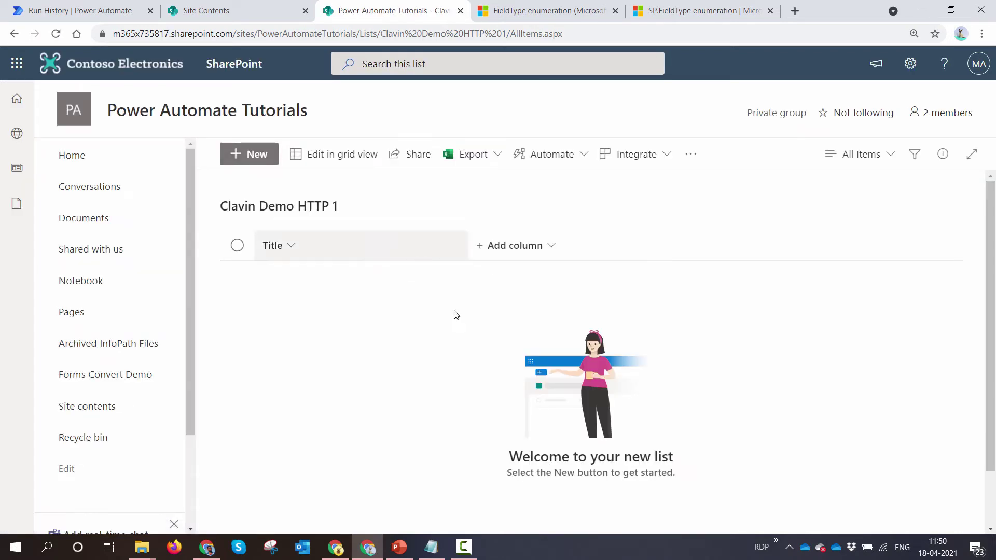
pyautogui.click(545, 247)
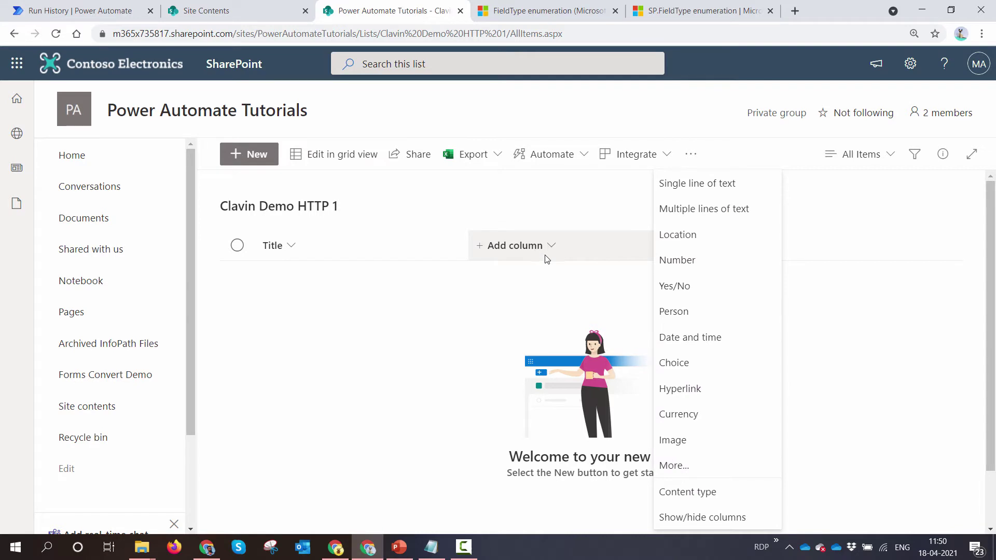
pyautogui.click(743, 517)
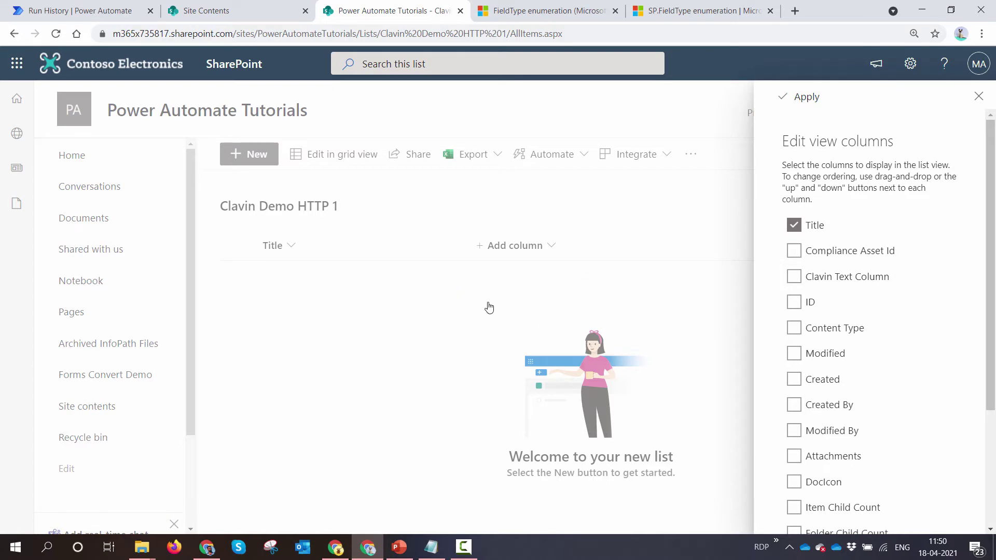
pyautogui.click(979, 96)
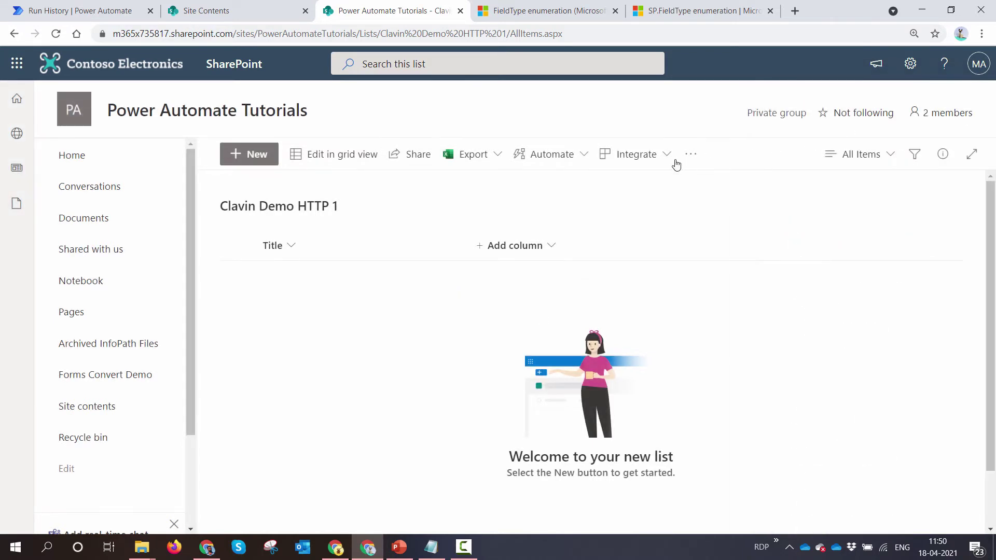
# Return to Power Automate and create an unnamed instant cloud flow with the manual trigger.
pyautogui.click(124, 11)
pyautogui.click(374, 191)
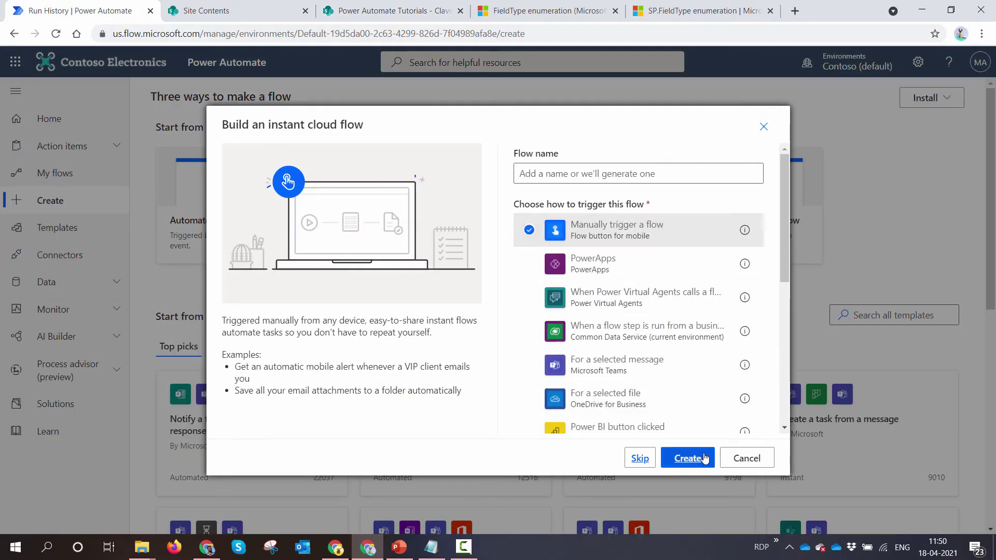
pyautogui.click(704, 457)
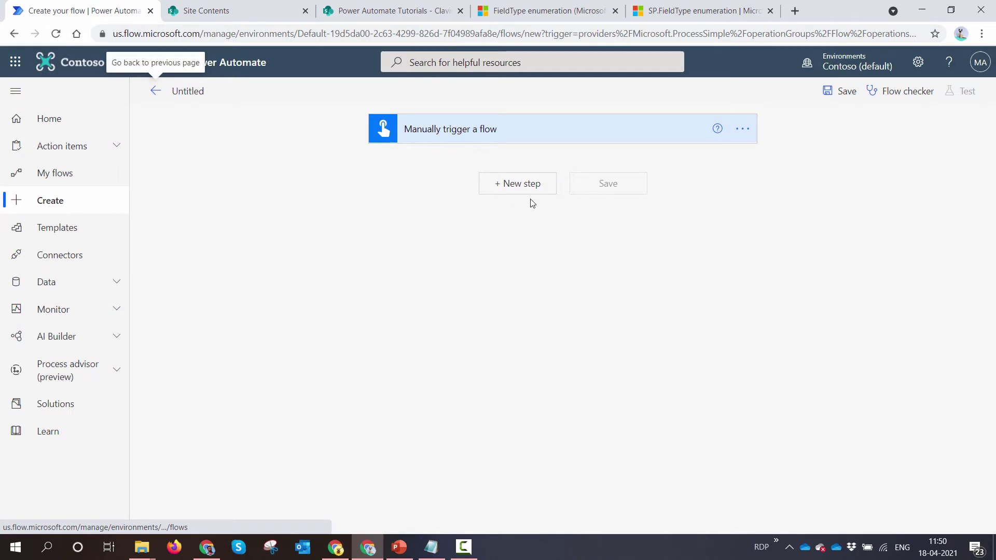
# Search the flow's actions for SharePoint HTTP and add a Send an HTTP request to SharePoint step.
pyautogui.click(518, 192)
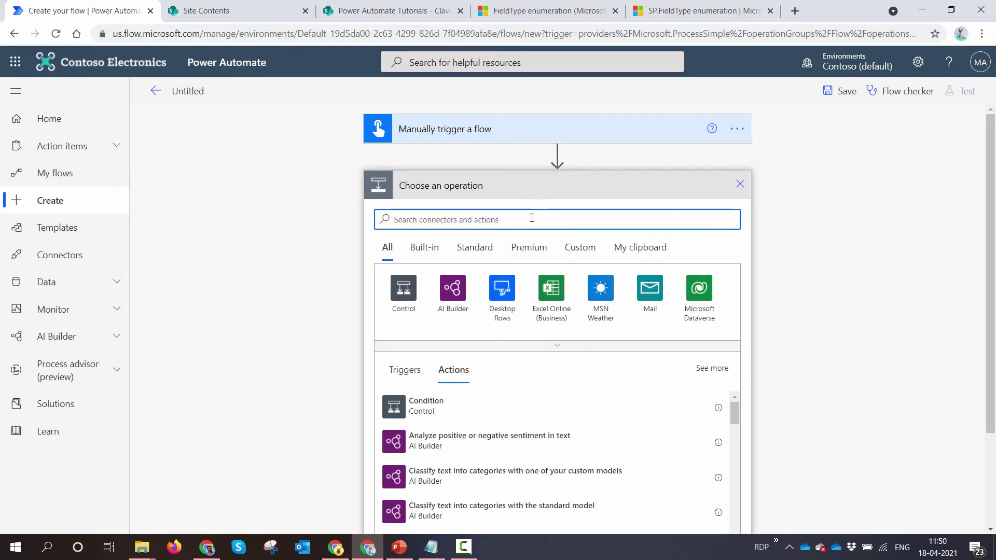
pyautogui.write('ShareP')
pyautogui.write('oint')
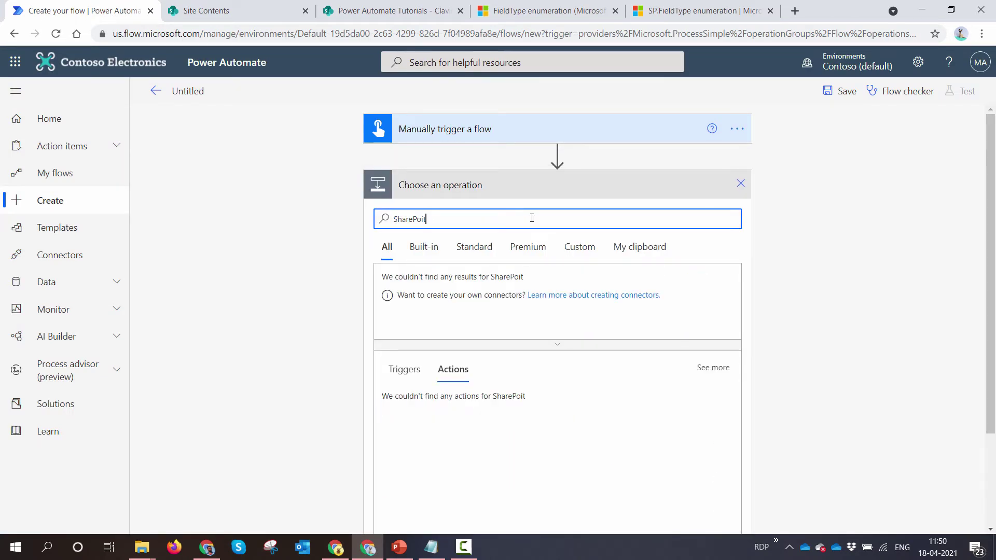
pyautogui.press('BackSpace')
pyautogui.write('nt HTTP')
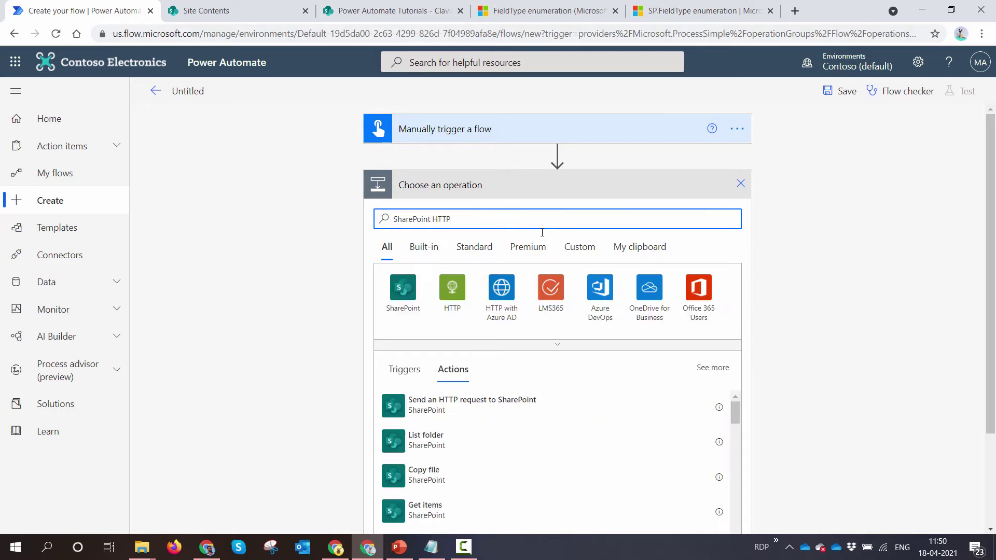
pyautogui.click(551, 414)
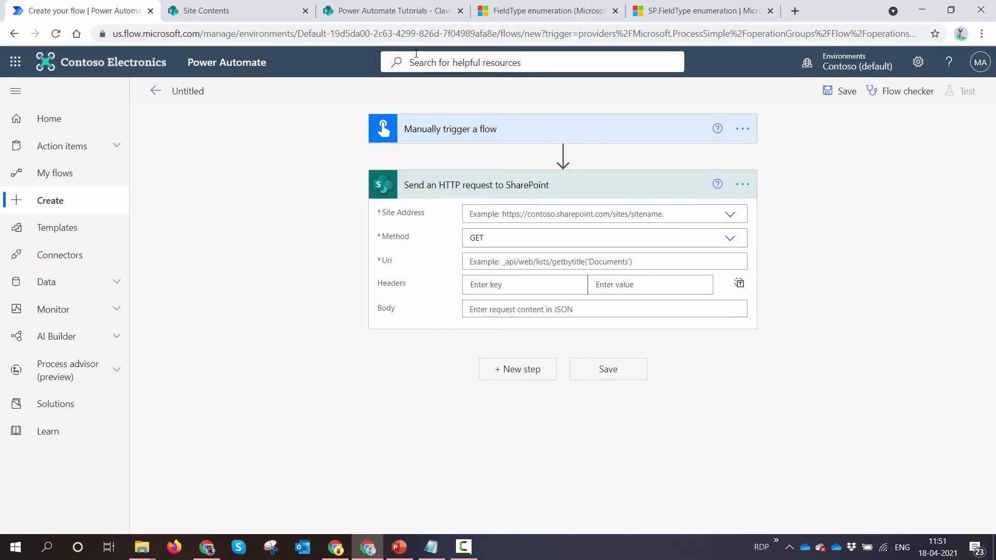
# Close the Site Contents page, then inspect the All Items view's name and display columns through the list settings and leave without saving.
pyautogui.click(292, 15)
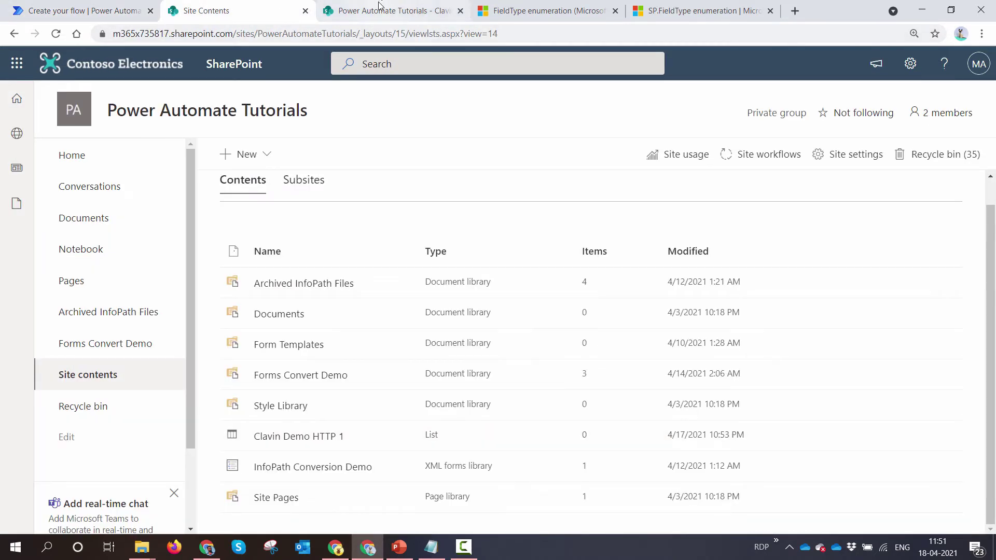
pyautogui.click(305, 11)
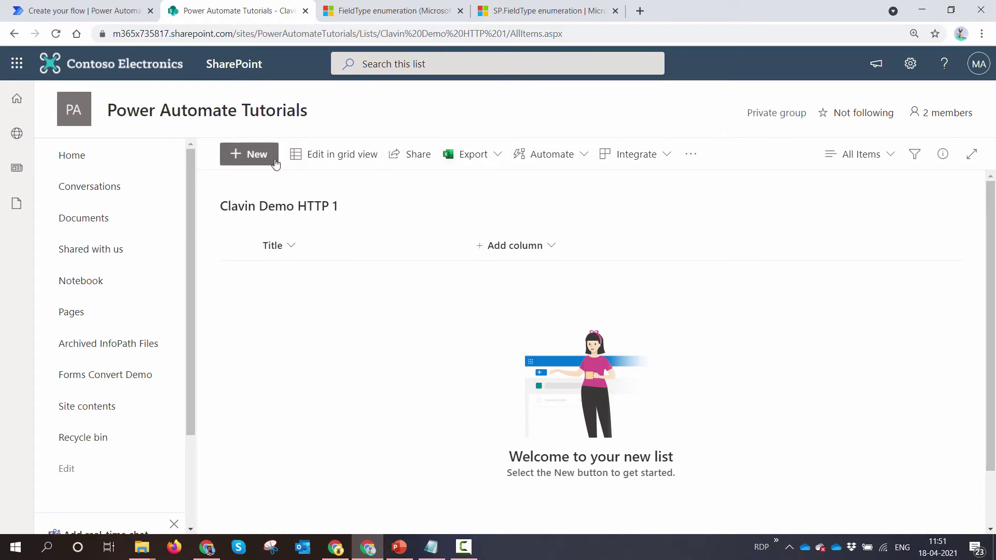
pyautogui.click(911, 63)
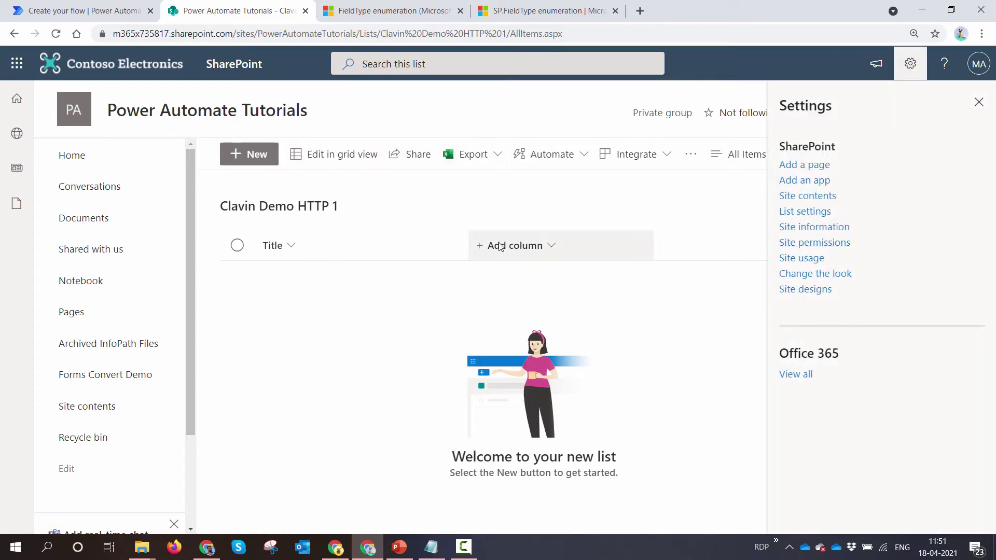
pyautogui.click(806, 213)
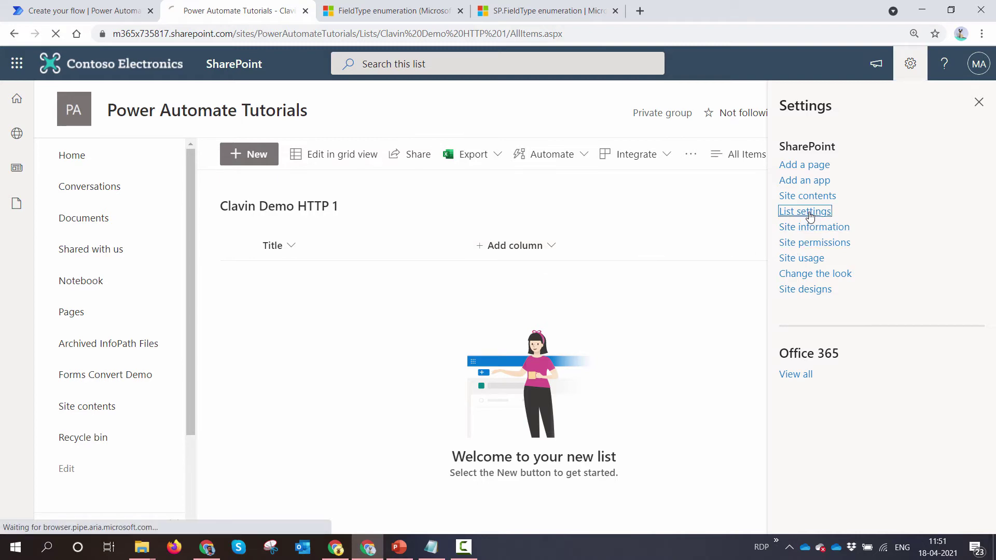
pyautogui.scroll(-10, 493, 262)
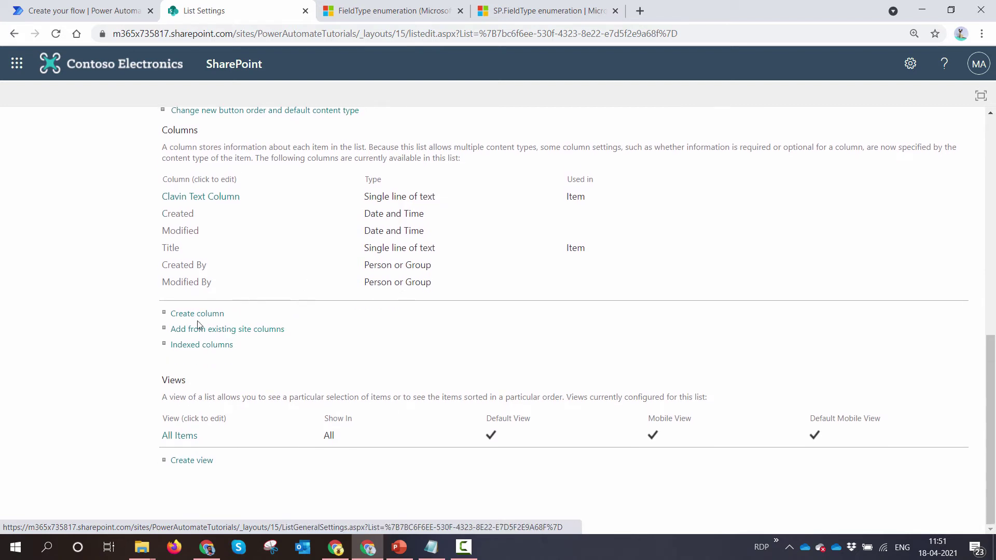
pyautogui.click(180, 440)
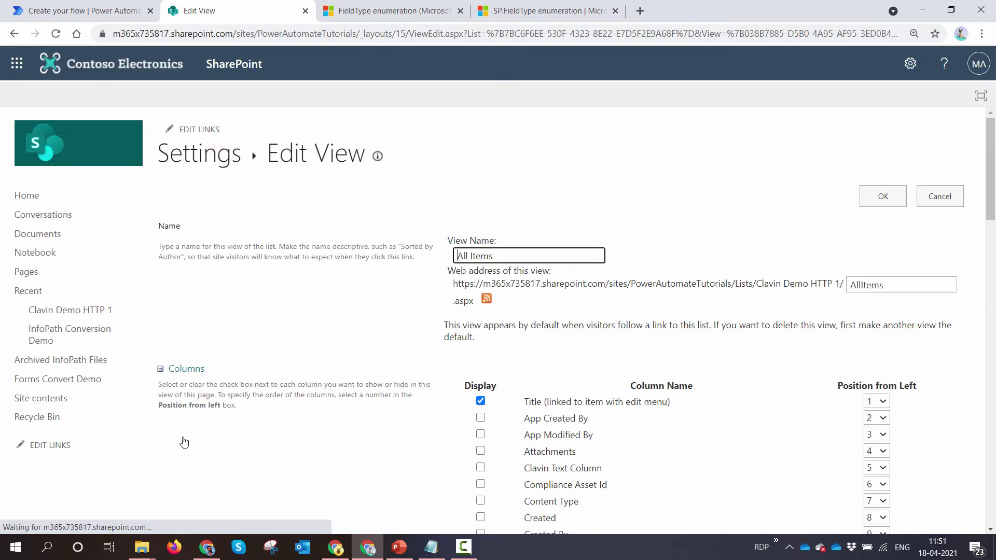
pyautogui.scroll(-3, 488, 364)
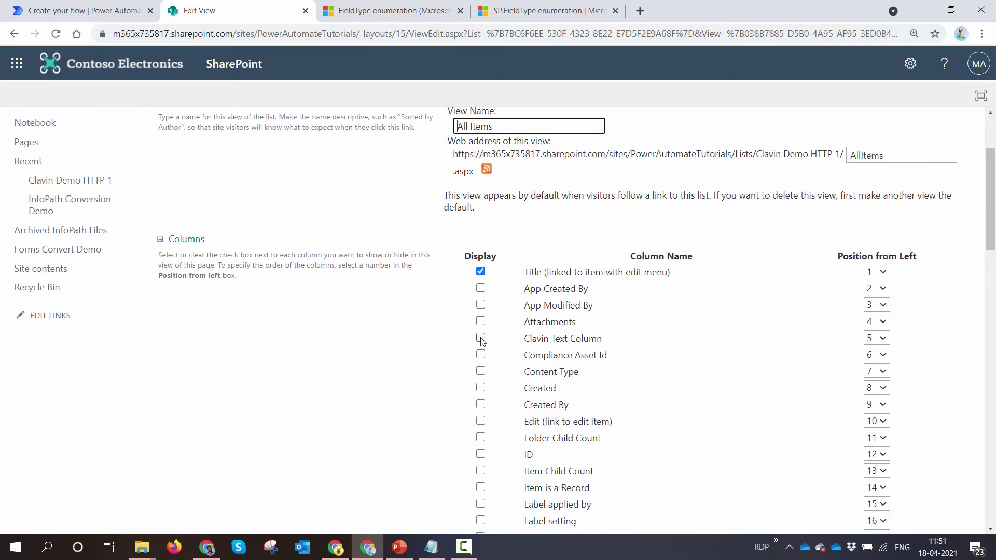
pyautogui.scroll(3, 714, 284)
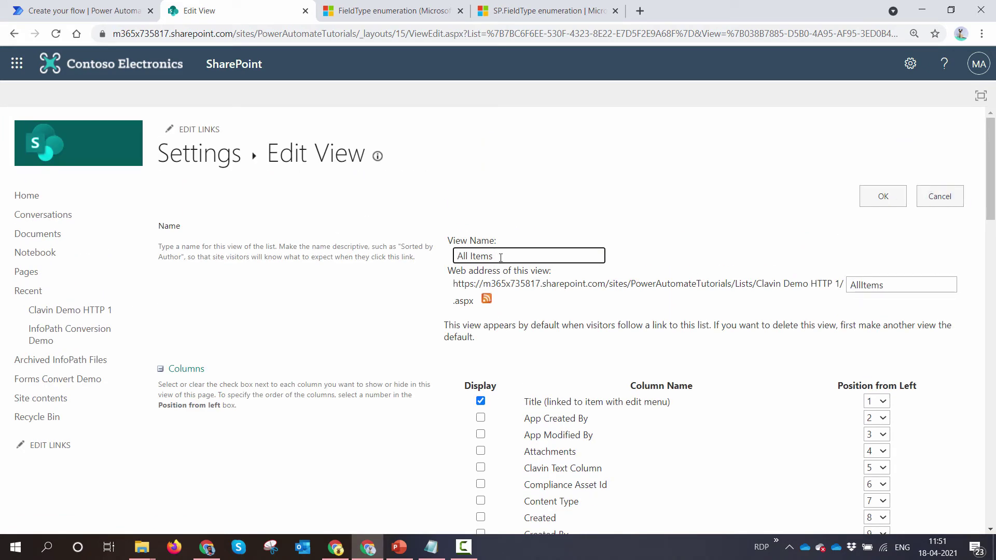
pyautogui.moveTo(501, 257); pyautogui.dragTo(445, 262)
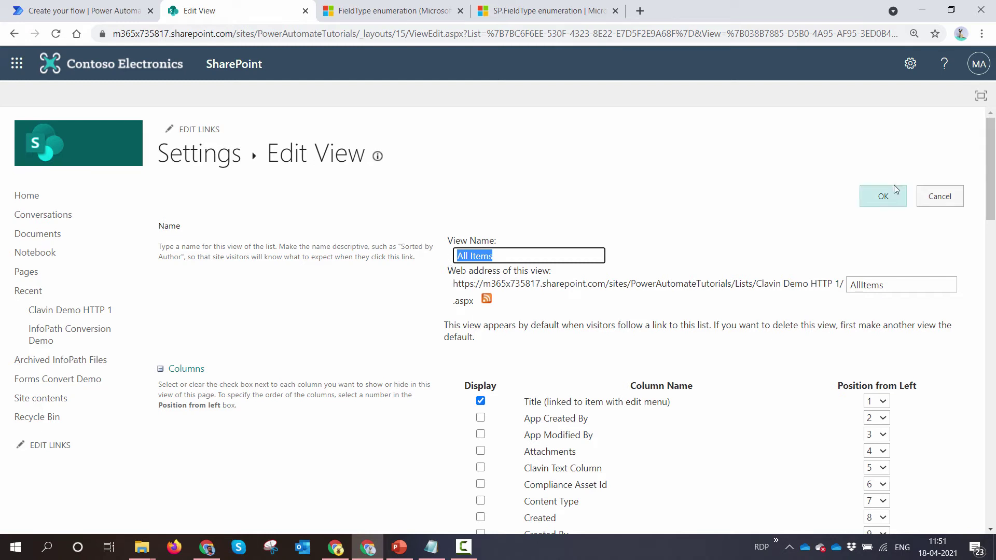
pyautogui.click(939, 195)
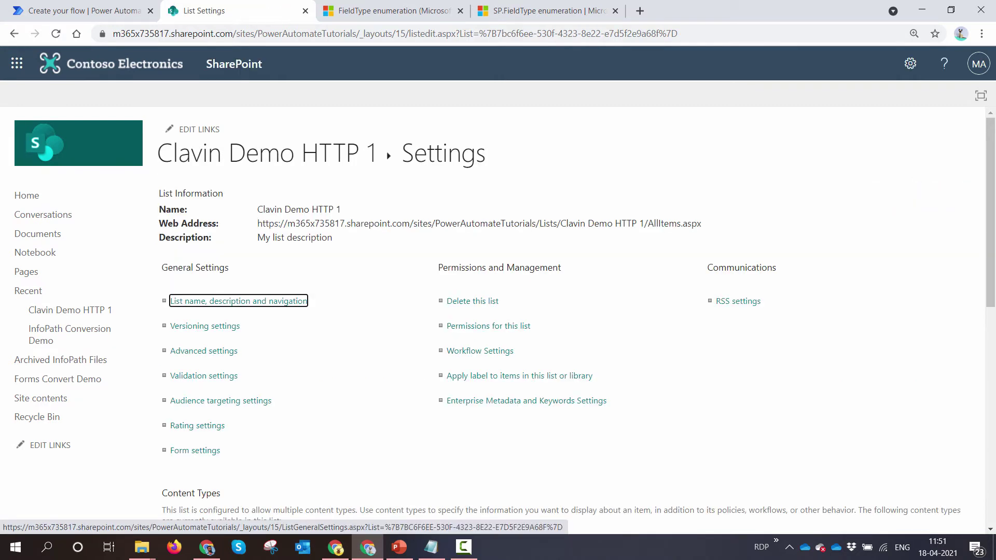
# Duplicate the List Settings page and replace the address part after the site name with _api/web/lists/GetByTitle('').
pyautogui.hotkey('alt', 'Tab')
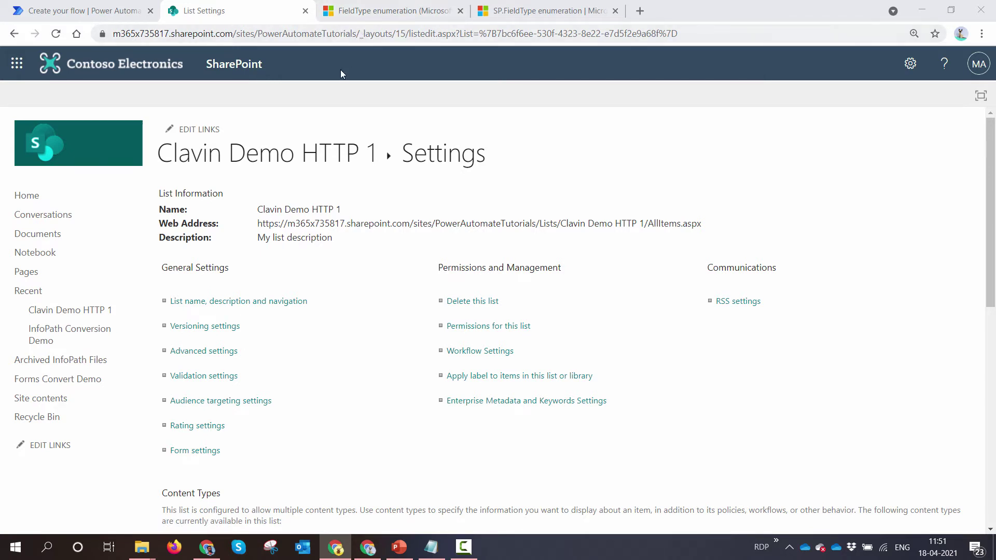
pyautogui.rightClick(289, 6)
pyautogui.click(318, 79)
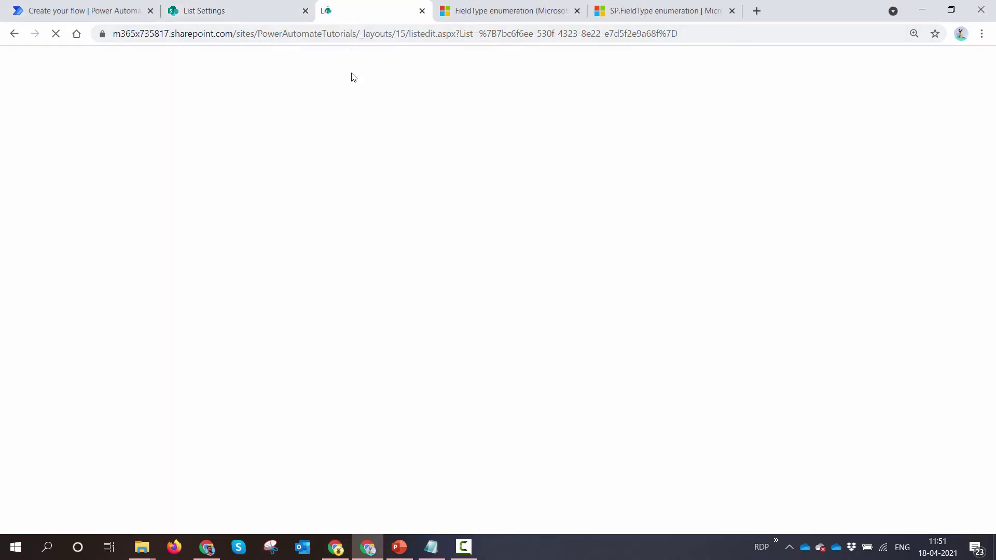
pyautogui.moveTo(714, 16); pyautogui.dragTo(786, 15)
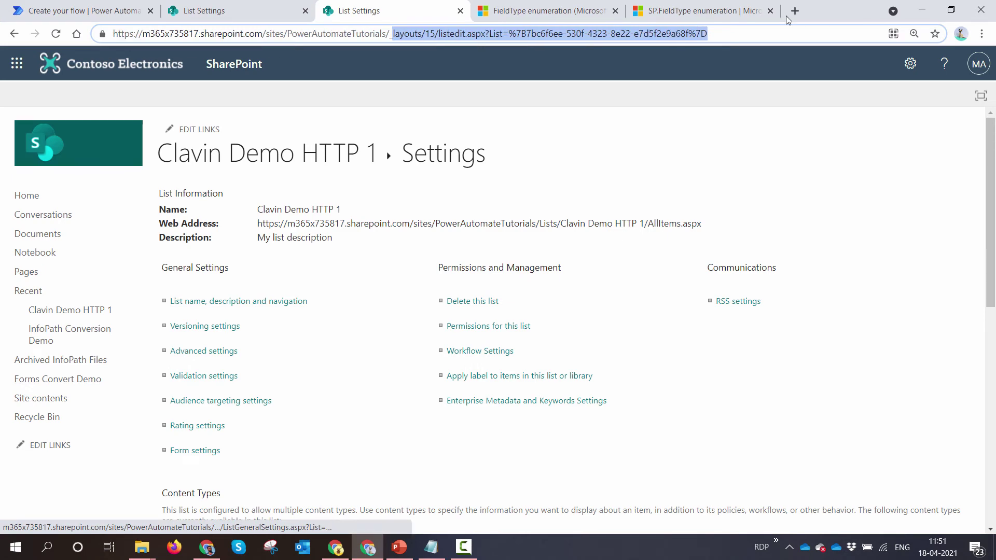
pyautogui.press('BackSpace')
pyautogui.write('_api/web/lists/GetByTitle')
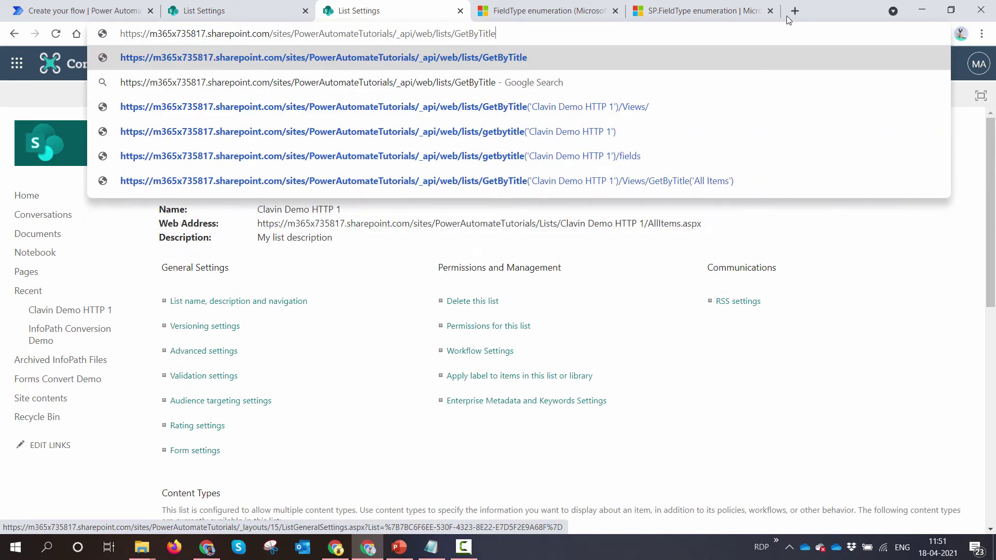
pyautogui.write("('')")
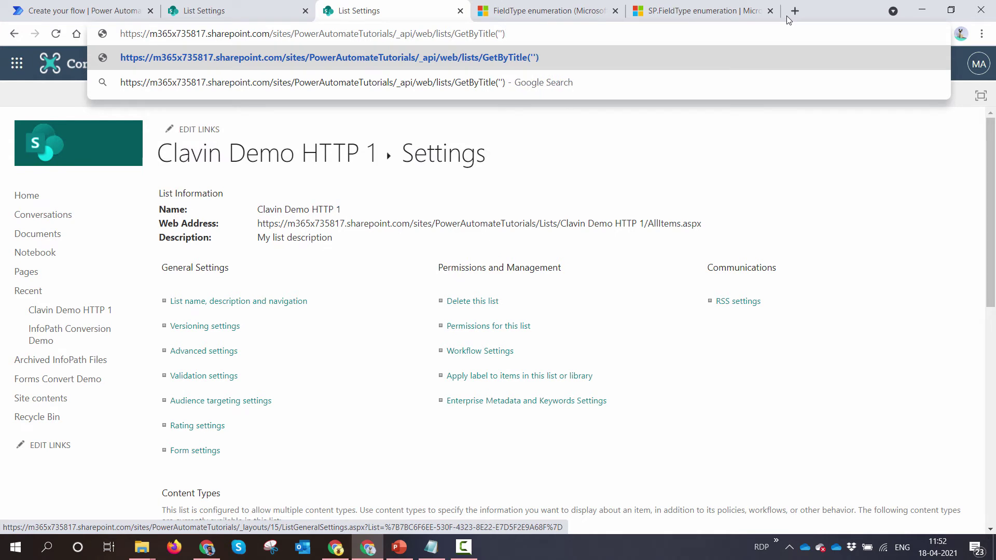
# Copy the list's title from its settings page into the GetByTitle quotes of the API address and load it.
pyautogui.click(254, 10)
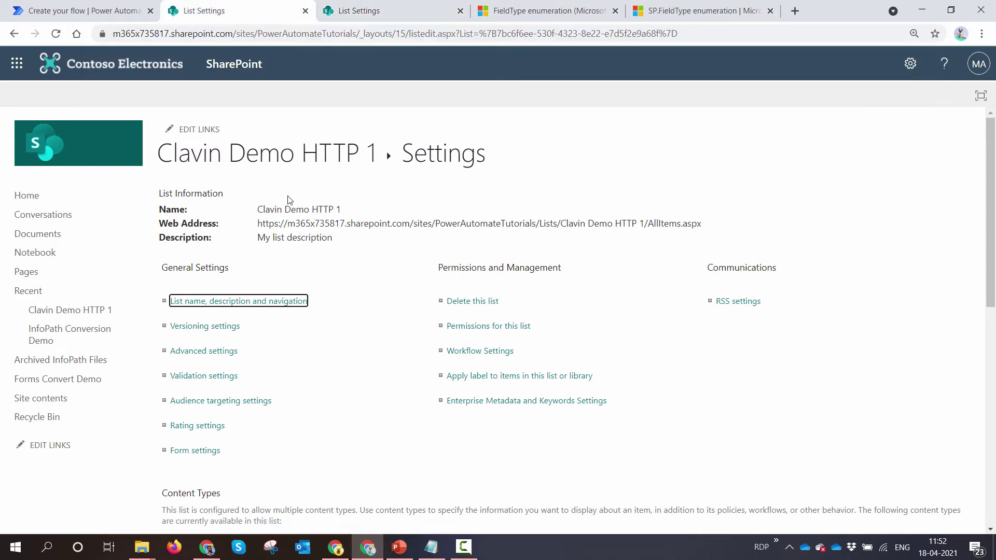
pyautogui.moveTo(377, 154); pyautogui.dragTo(158, 155)
pyautogui.rightClick(192, 154)
pyautogui.click(269, 263)
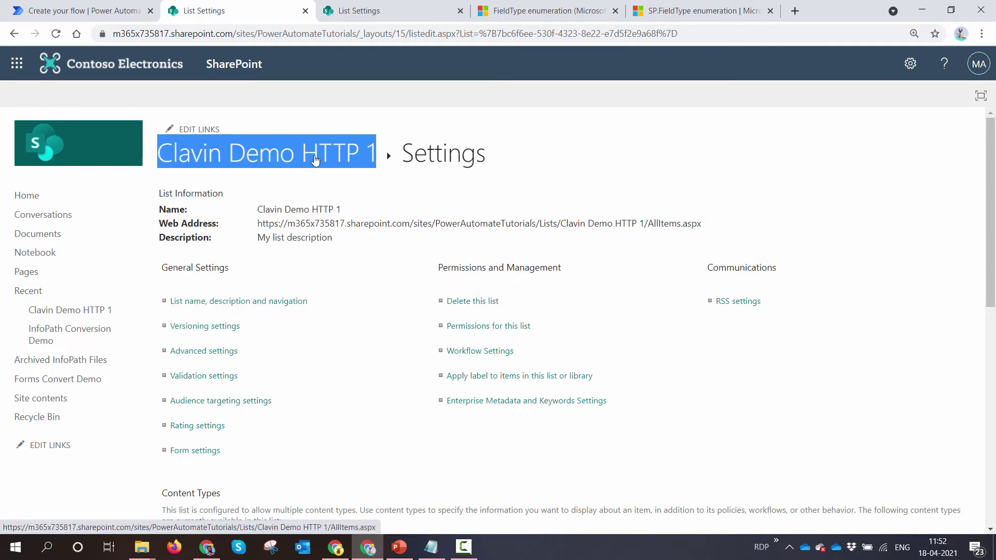
pyautogui.click(381, 7)
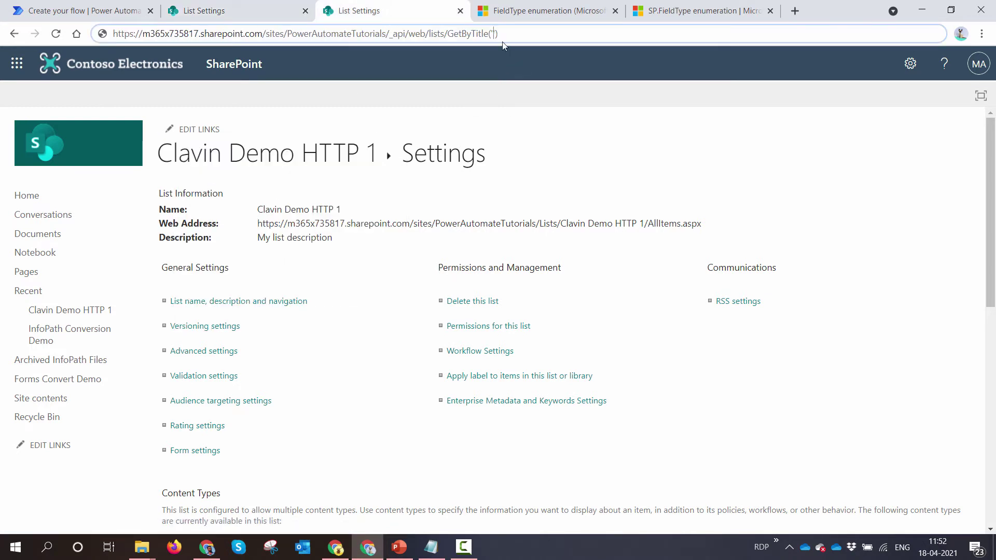
pyautogui.hotkey('ctrl', 'v')
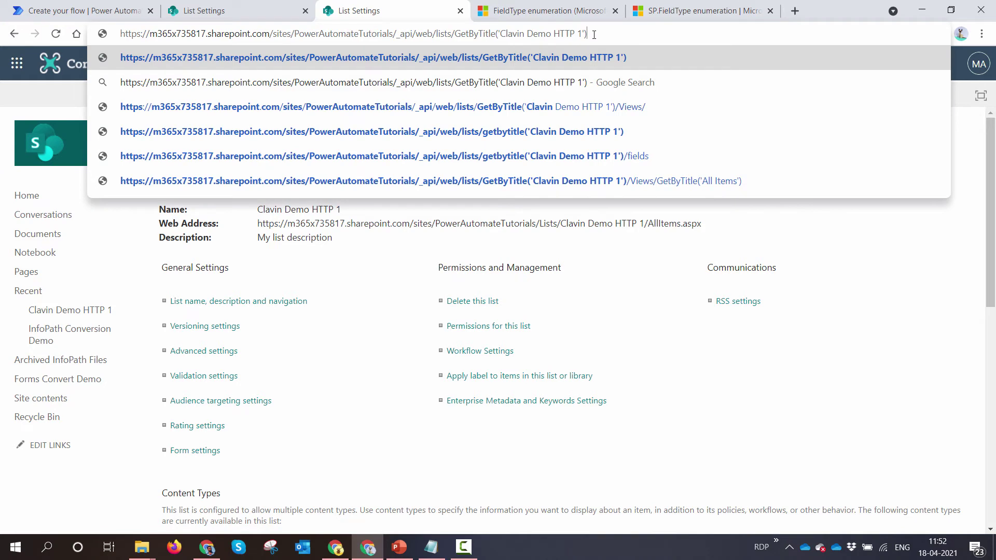
pyautogui.press('Return')
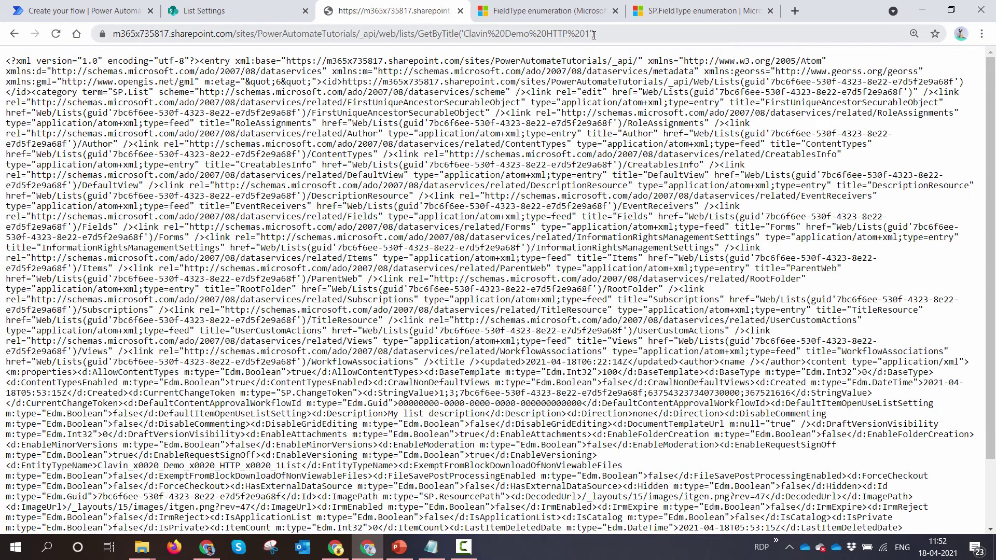
# Extend the list's API address with /Views and load it.
pyautogui.click(638, 39)
pyautogui.click(638, 38)
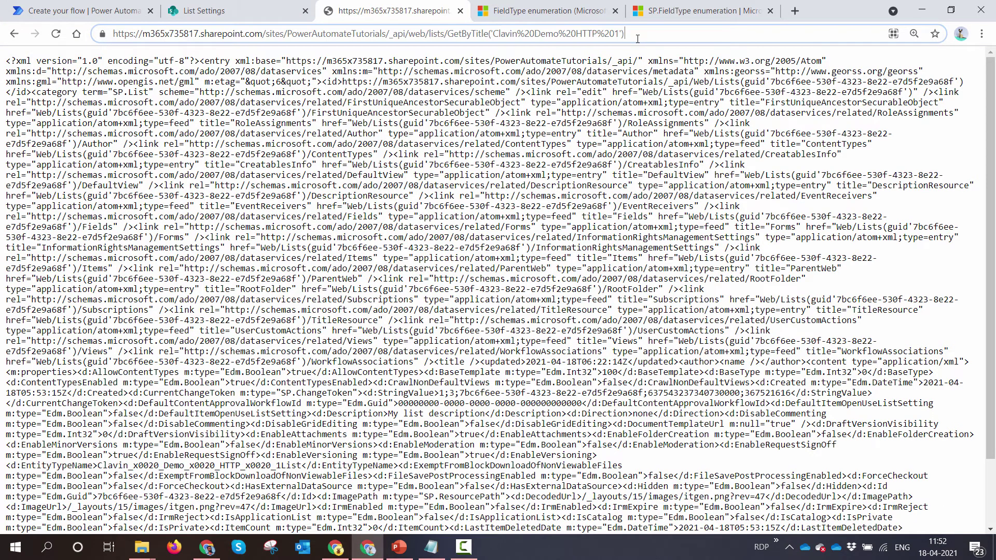
pyautogui.write('/')
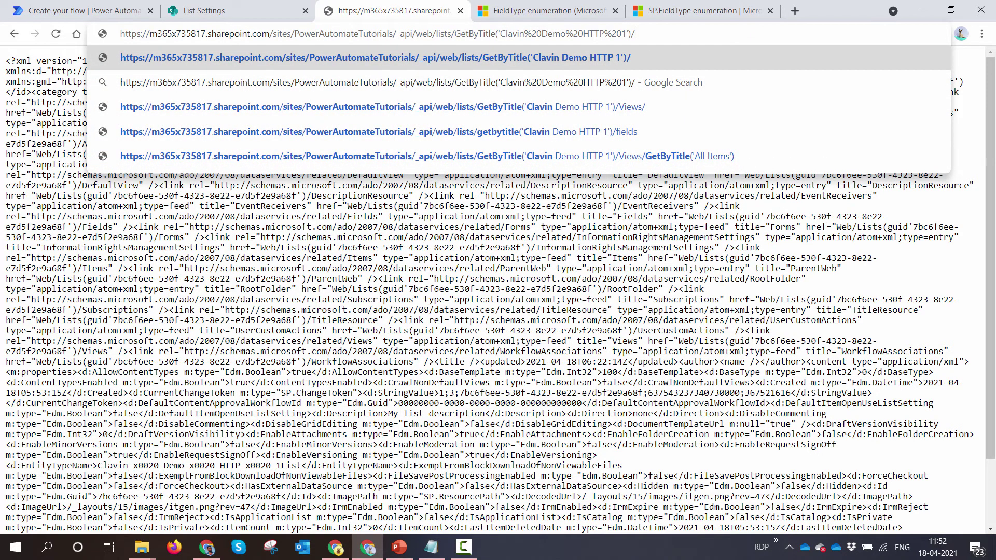
pyautogui.press('Return')
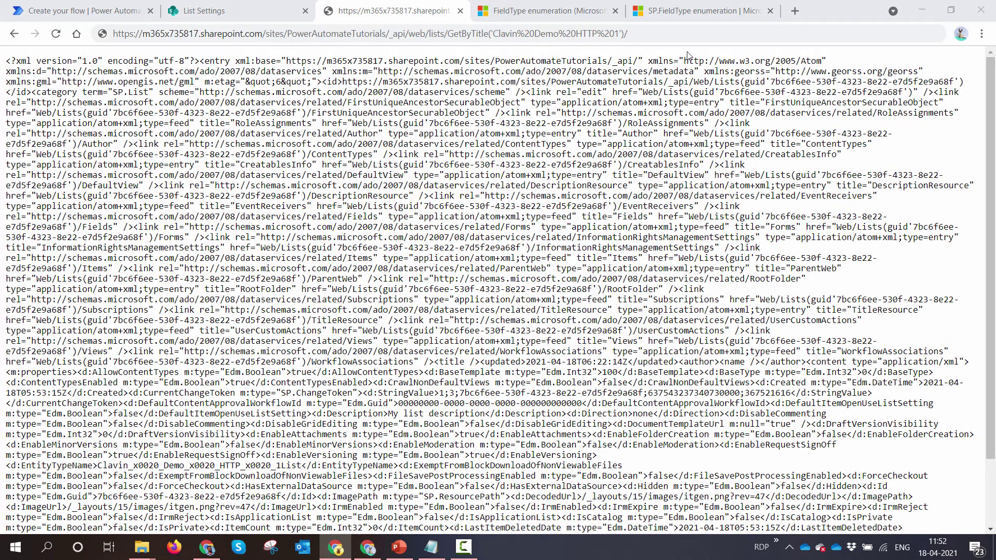
pyautogui.click(689, 33)
pyautogui.click(689, 33)
pyautogui.write('Vie')
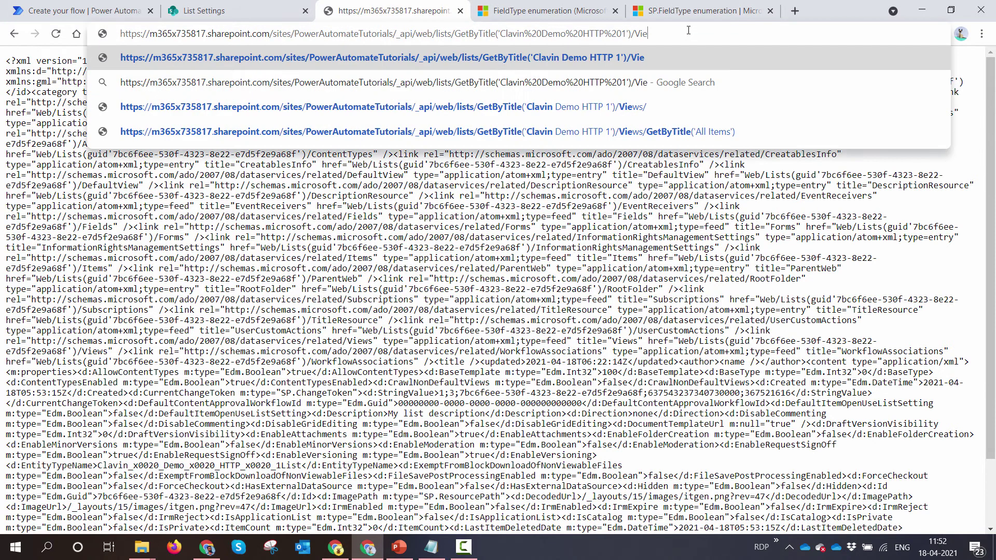
pyautogui.write('ws')
pyautogui.press('Return')
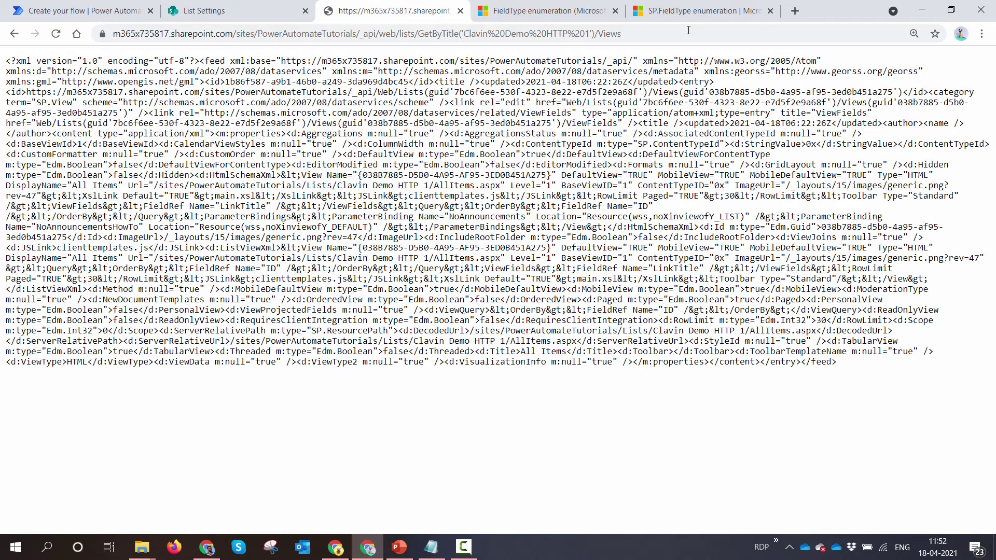
# Append /GetByTitle('All Items') after Views in the API address and load that view's data.
pyautogui.click(689, 30)
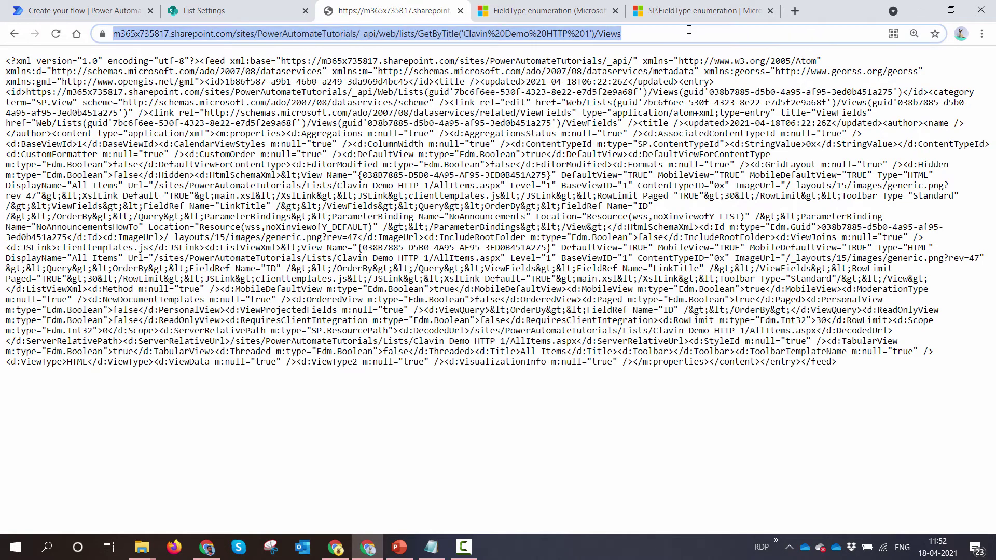
pyautogui.click(690, 30)
pyautogui.write('//')
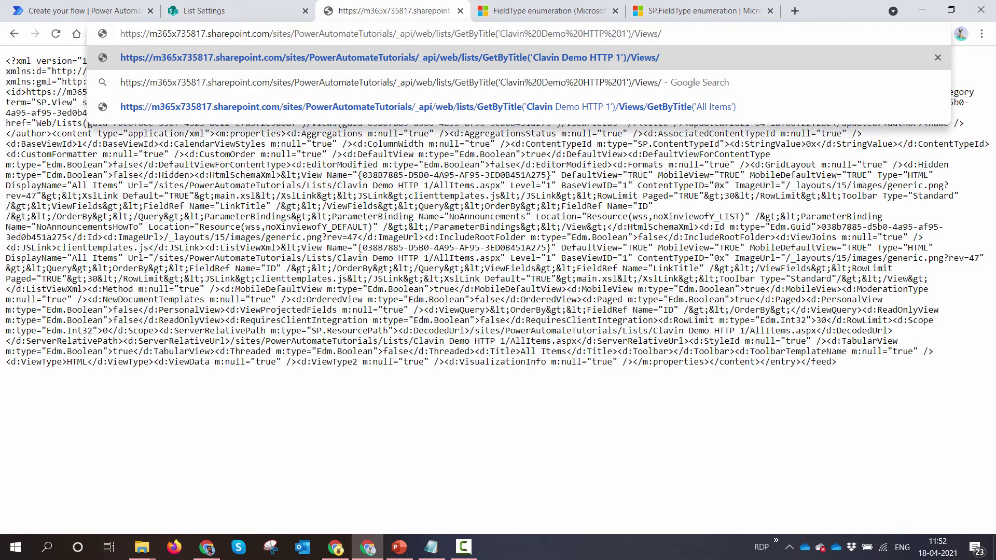
pyautogui.doubleClick(470, 35)
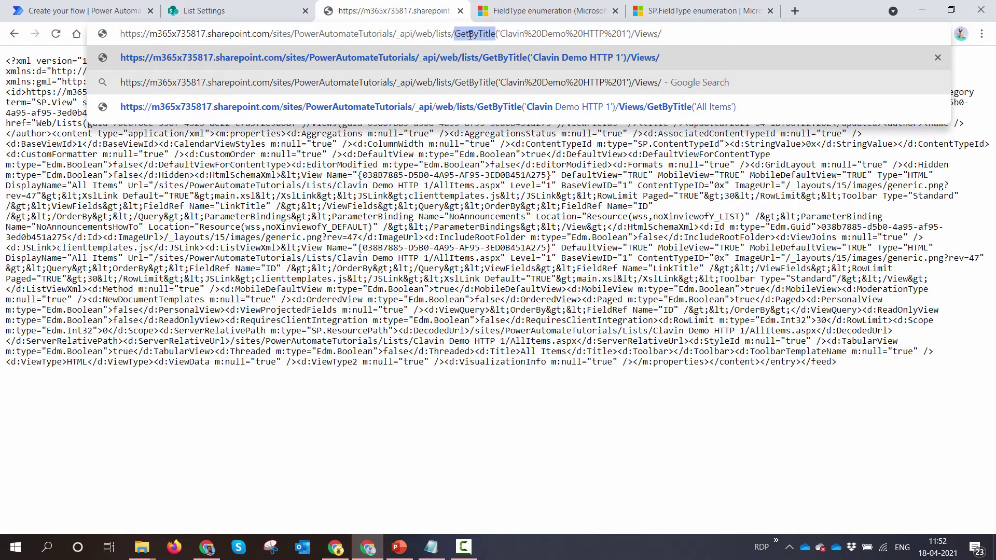
pyautogui.hotkey('ctrl', 'c')
pyautogui.click(688, 31)
pyautogui.hotkey('ctrl', 'v')
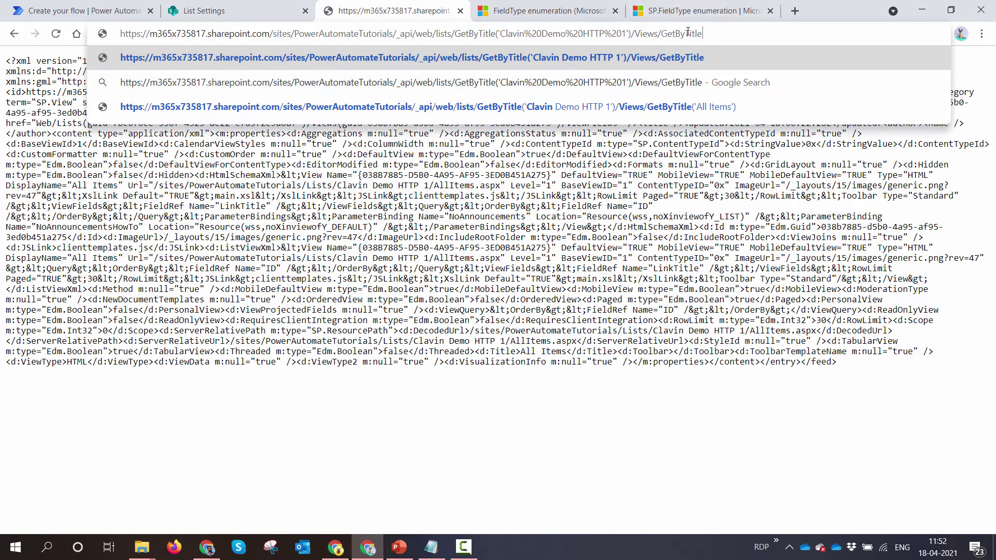
pyautogui.write("(''")
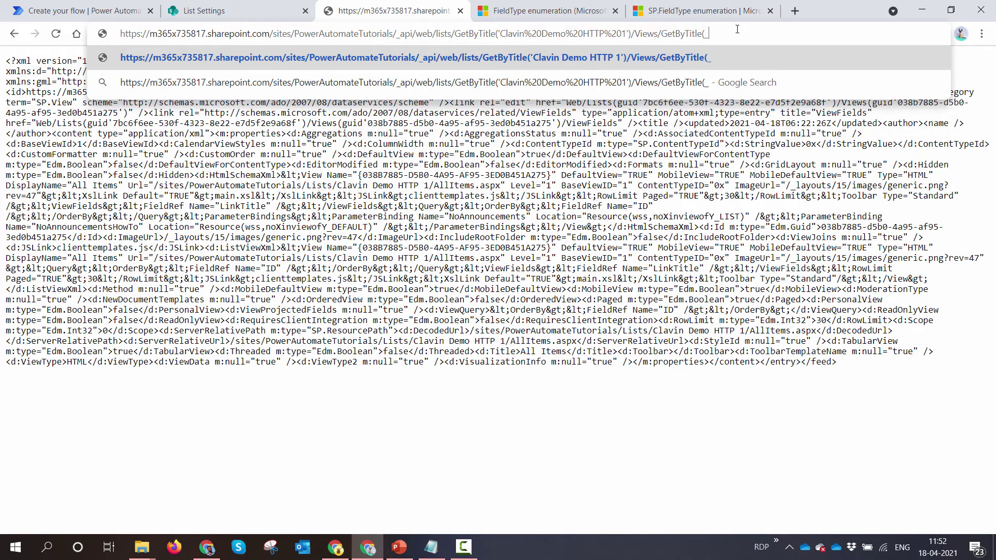
pyautogui.write(')')
pyautogui.press('Left')
pyautogui.write("''A")
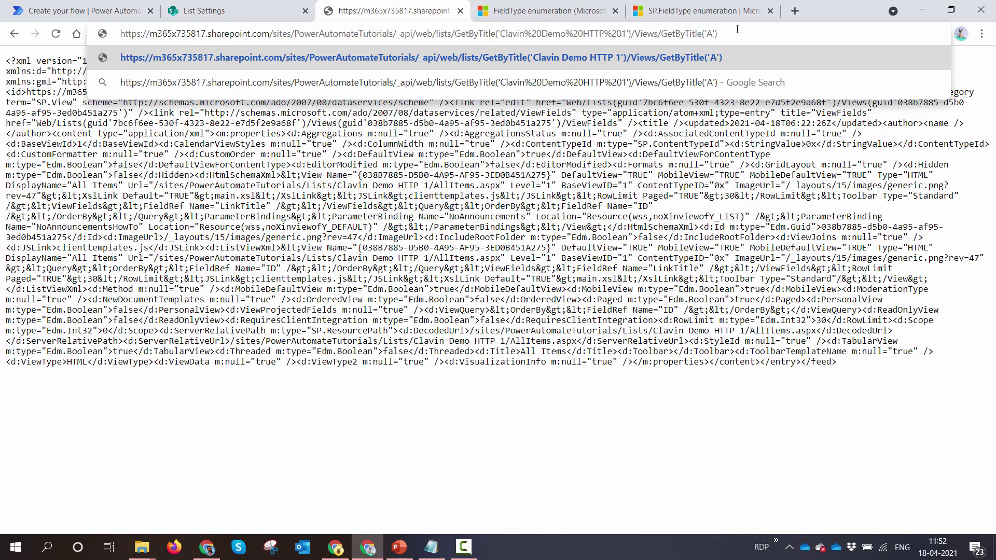
pyautogui.write('ll Items')
pyautogui.press('Return')
pyautogui.click(777, 28)
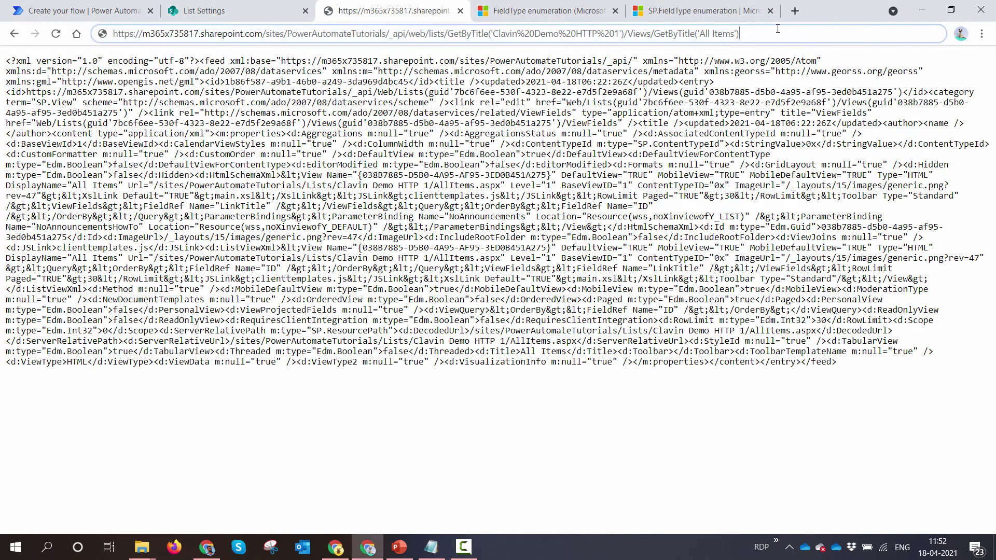
pyautogui.press('Return')
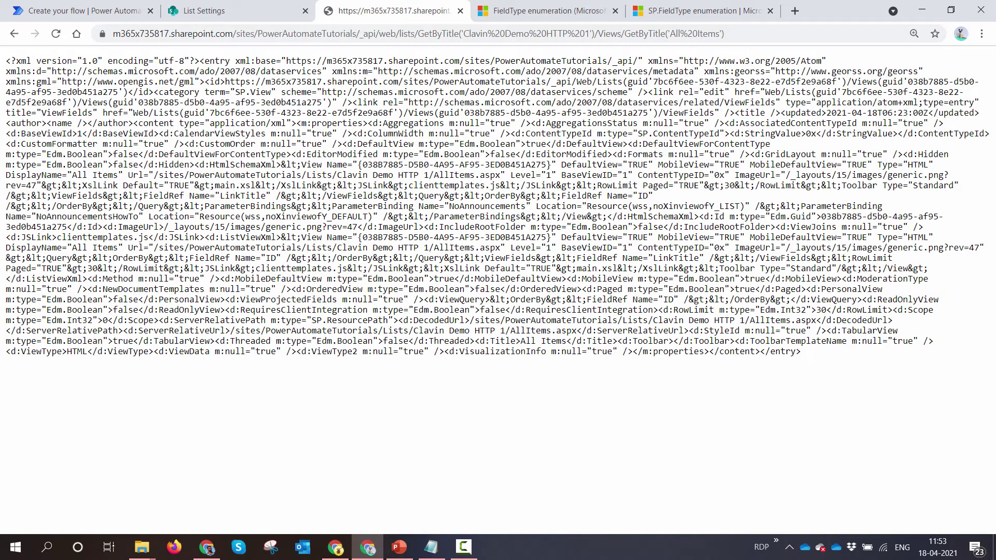
# Append /ViewFields/ to the All Items API address and load it.
pyautogui.click(754, 33)
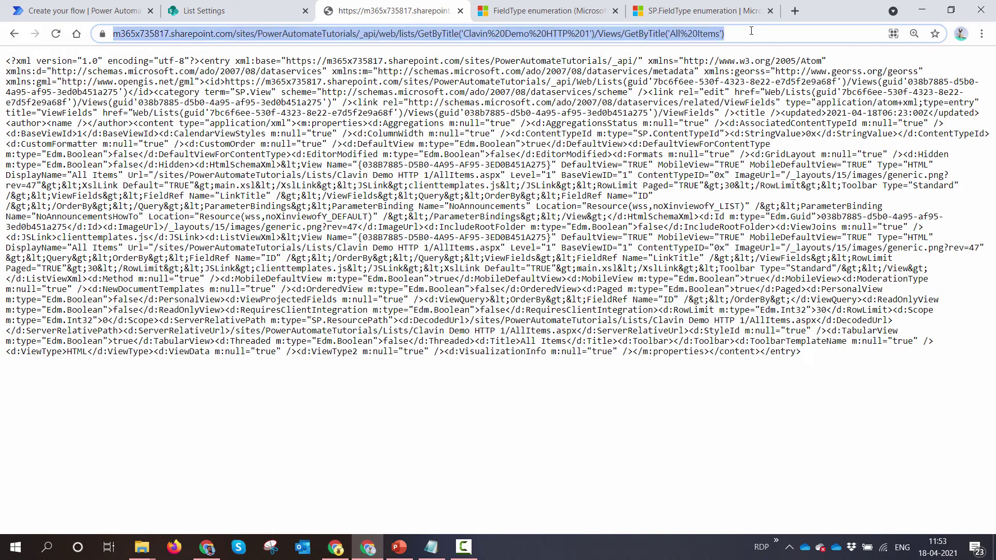
pyautogui.click(752, 33)
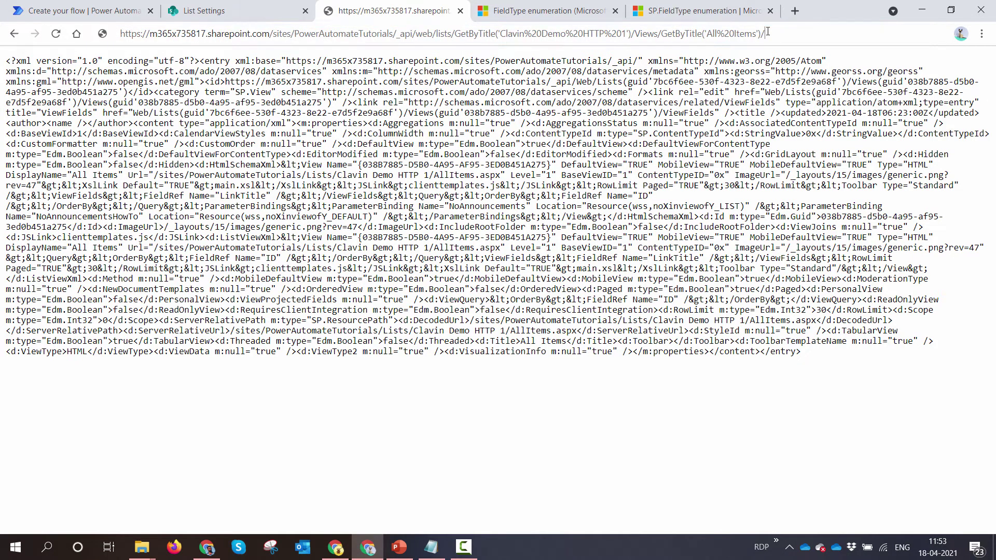
pyautogui.write('/View')
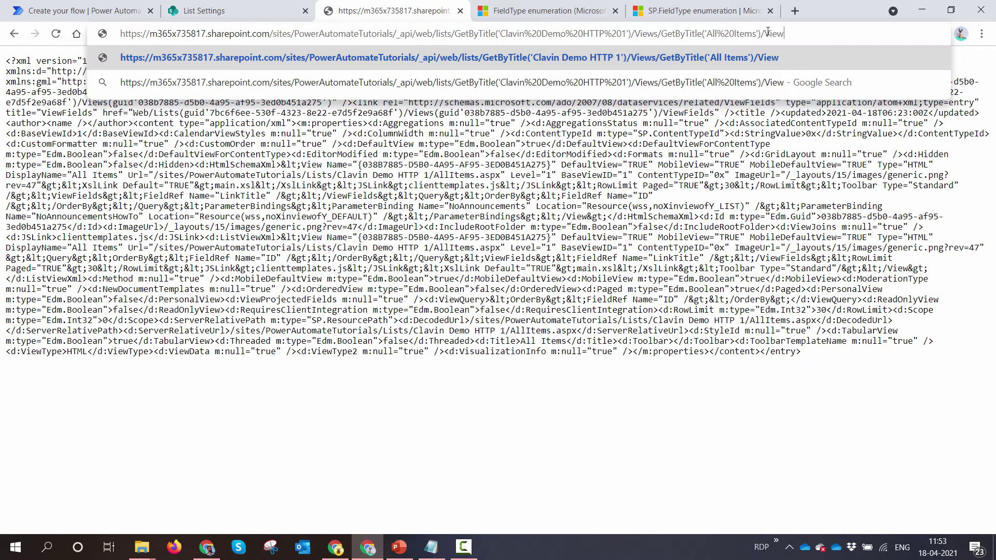
pyautogui.write('Fie')
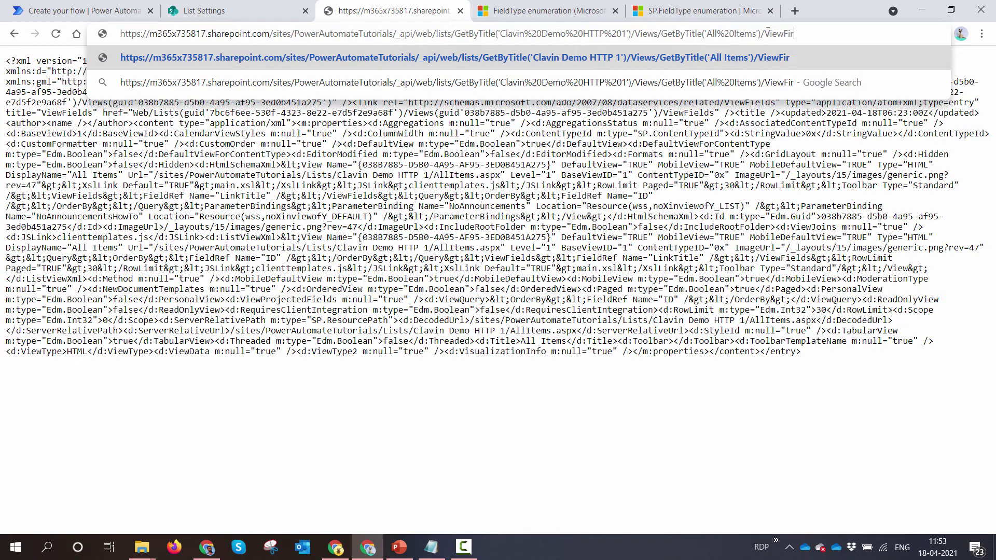
pyautogui.write('lds')
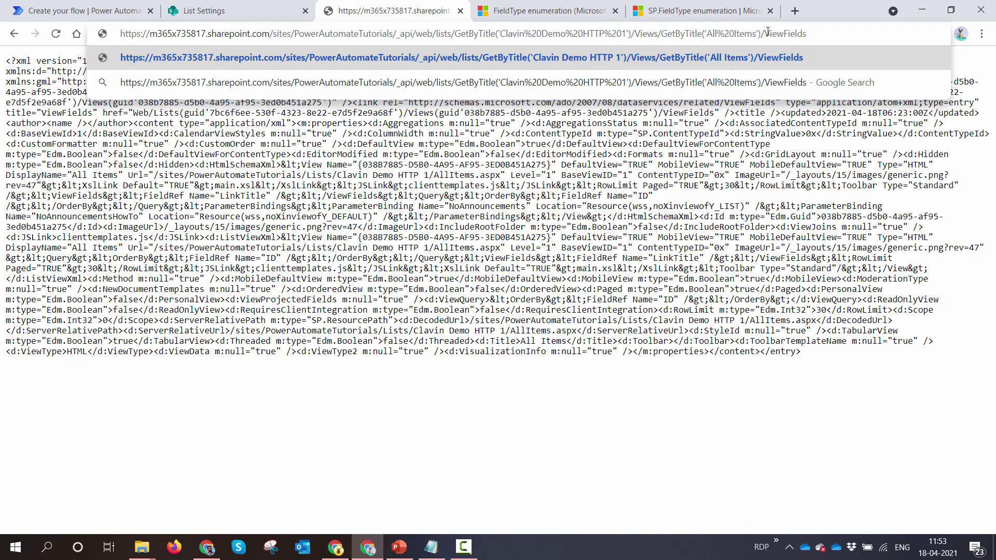
pyautogui.write('/')
pyautogui.press('Return')
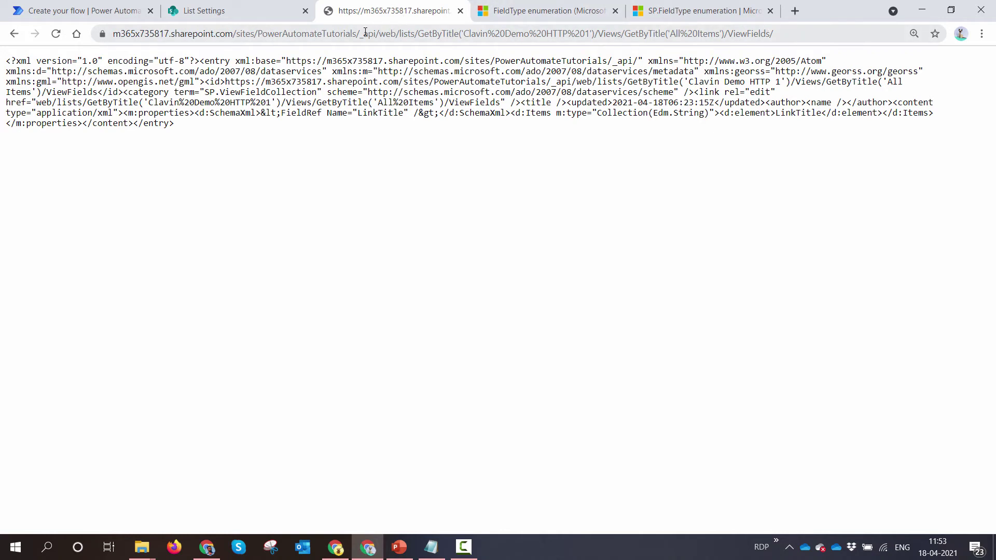
# Copy the API address from _api through ViewFields/ and return to the flow.
pyautogui.moveTo(360, 34); pyautogui.dragTo(775, 35)
pyautogui.hotkey('ctrl', 'c')
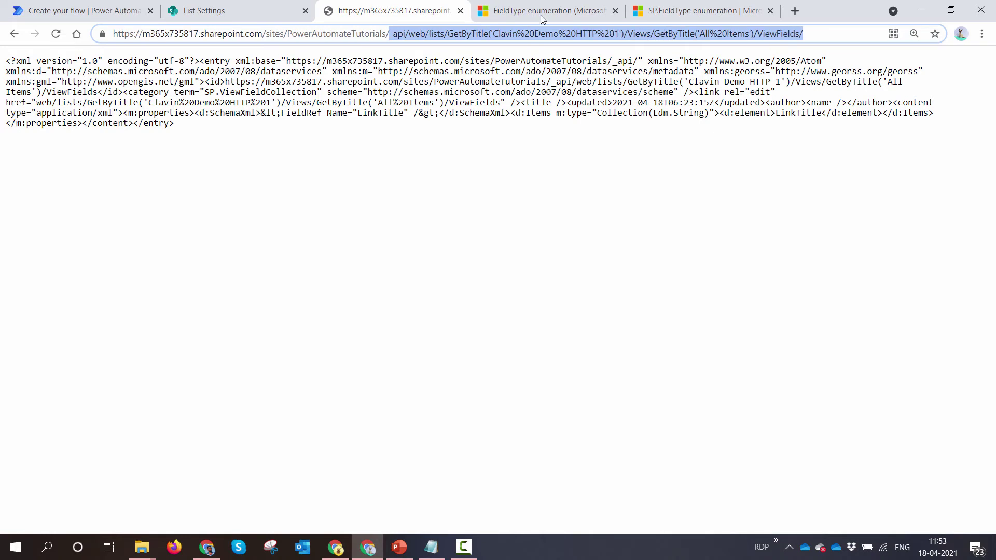
pyautogui.click(77, 7)
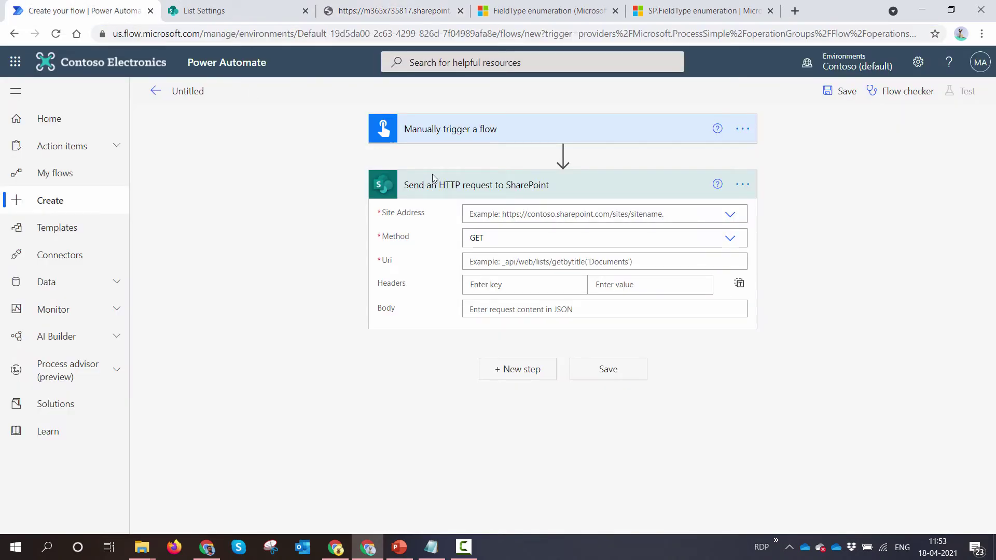
# Set the HTTP request's site address to Power Automate Tutorials and its method to POST.
pyautogui.click(581, 213)
pyautogui.write('Power')
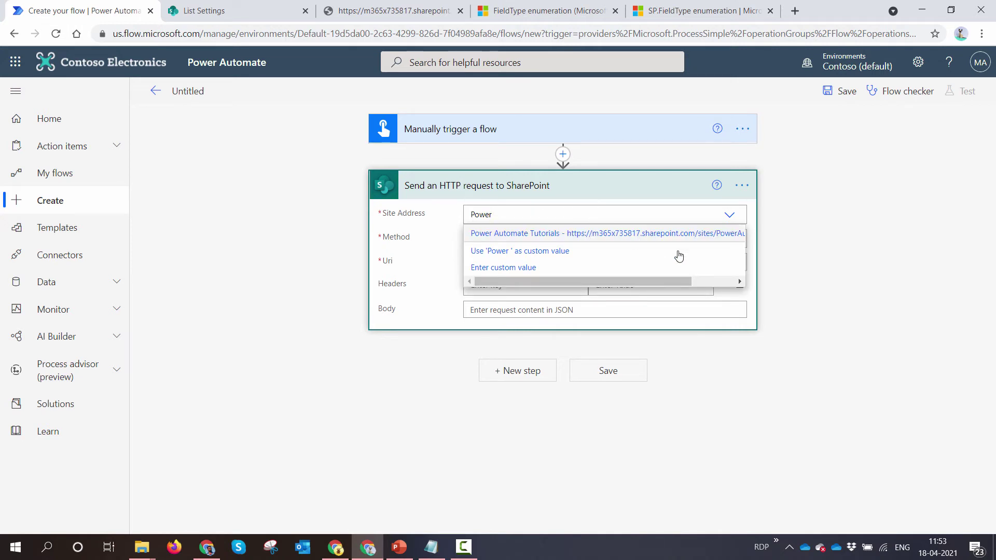
pyautogui.click(673, 235)
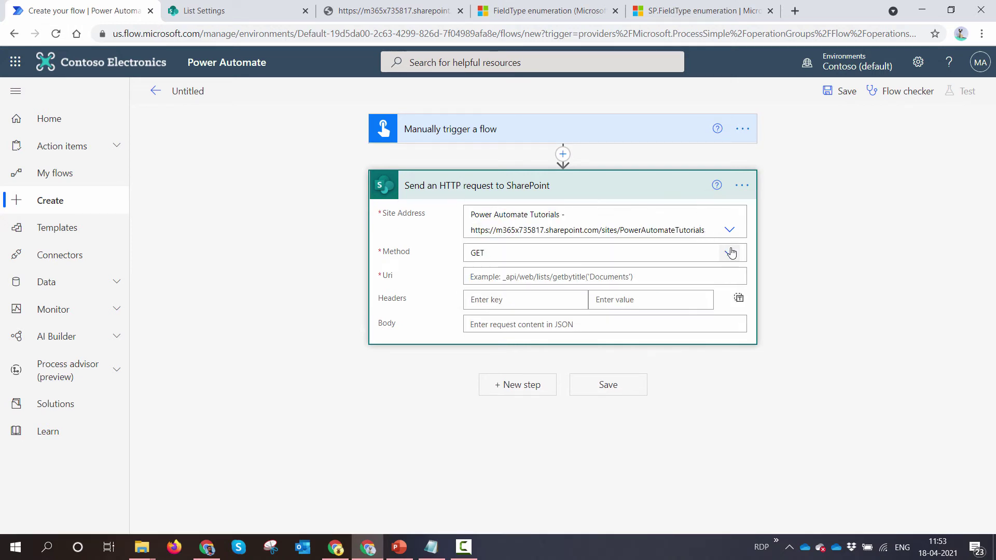
pyautogui.click(730, 252)
pyautogui.click(528, 307)
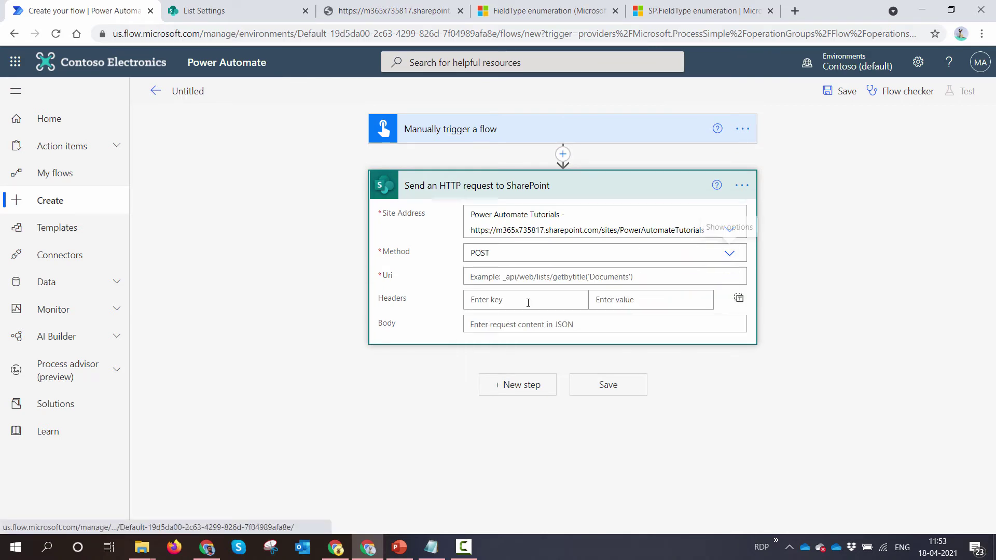
# Paste the copied API path as the request's Uri and append addViewField() after ViewFields/.
pyautogui.click(526, 280)
pyautogui.hotkey('ctrl', 'v')
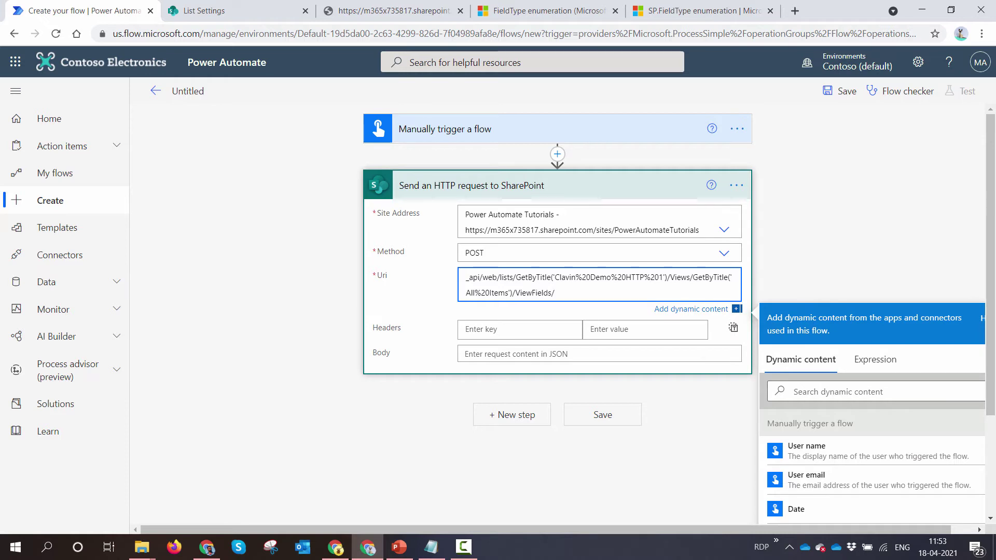
pyautogui.hotkey('alt', 'Tab')
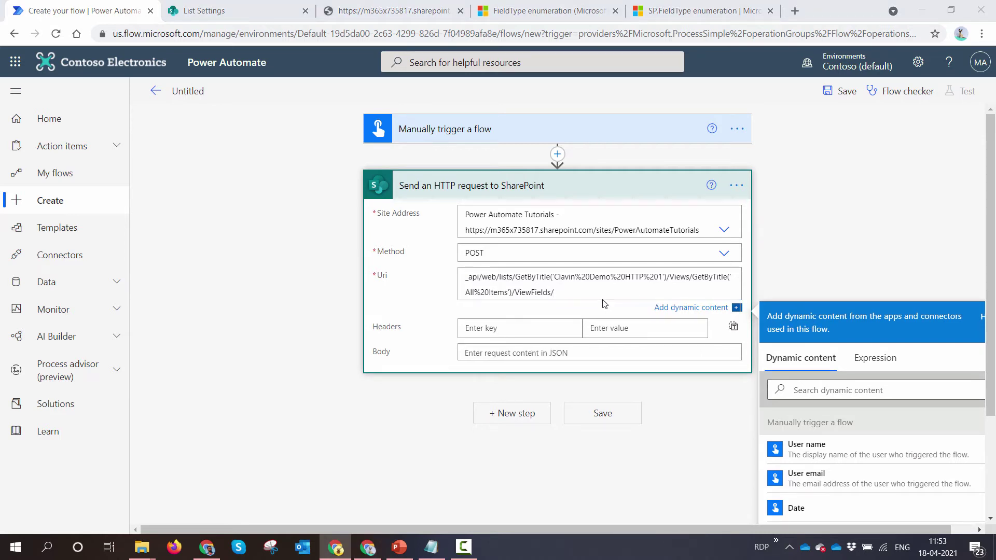
pyautogui.hotkey('alt', 'Tab')
pyautogui.write('add')
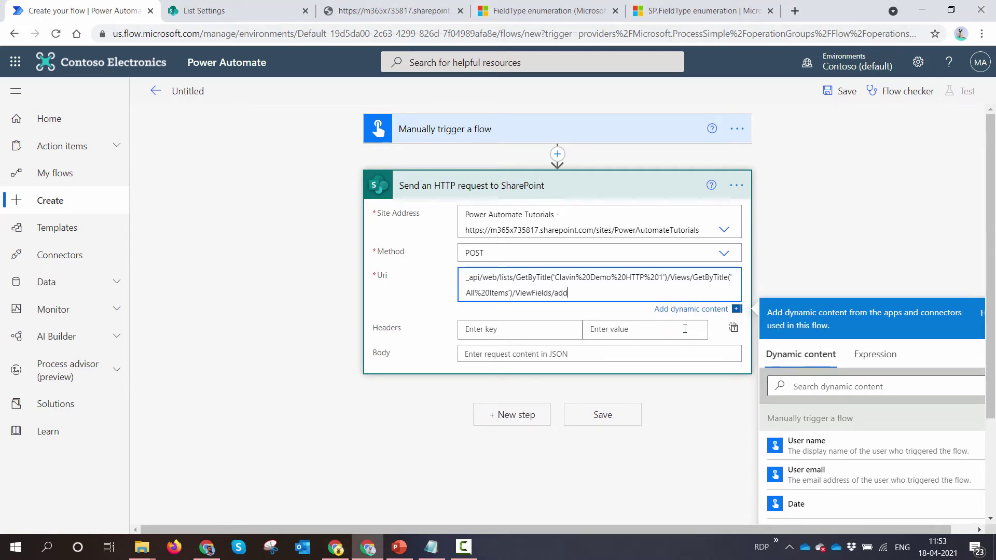
pyautogui.write('View ')
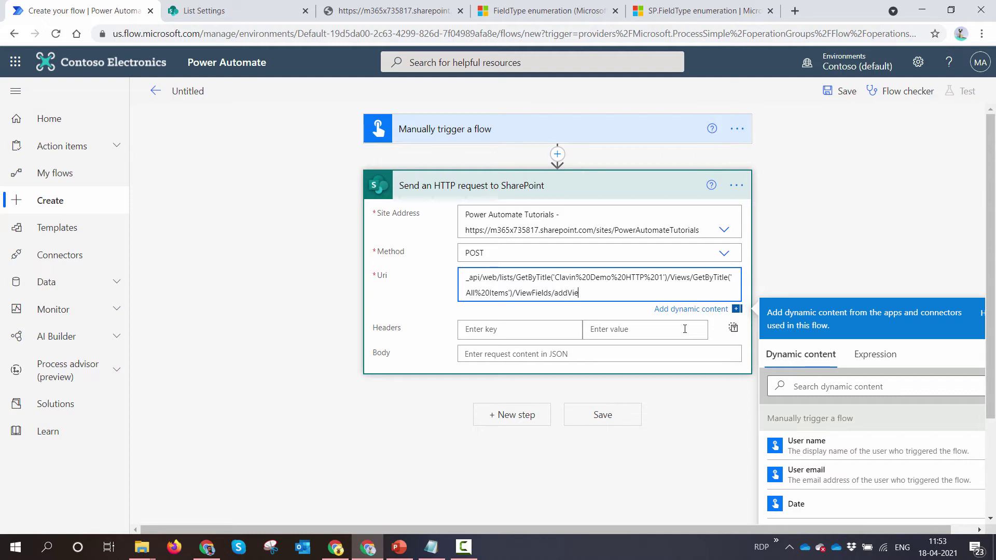
pyautogui.write('F')
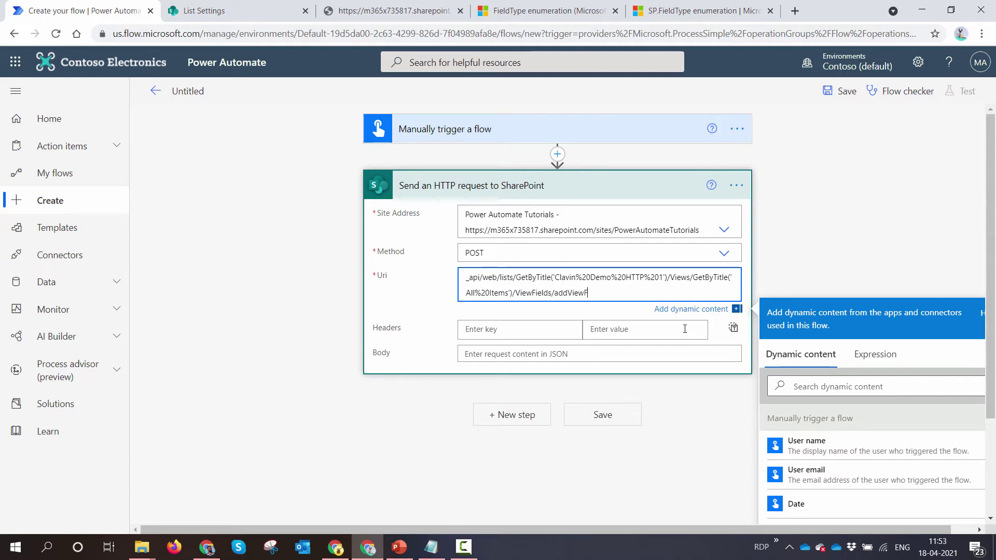
pyautogui.write('ield()')
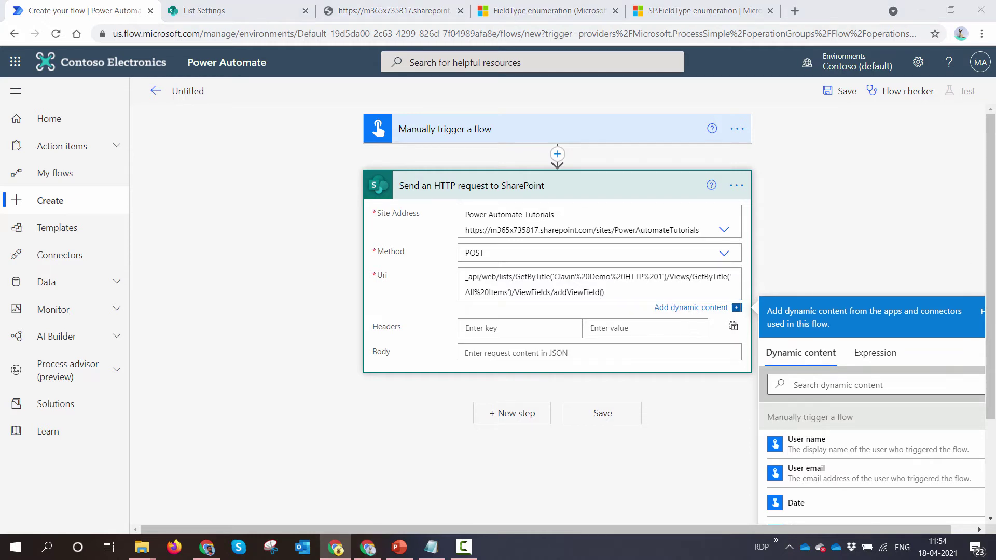
# Open the custom text column from the list settings, copy its column name, and return to the flow.
pyautogui.click(260, 5)
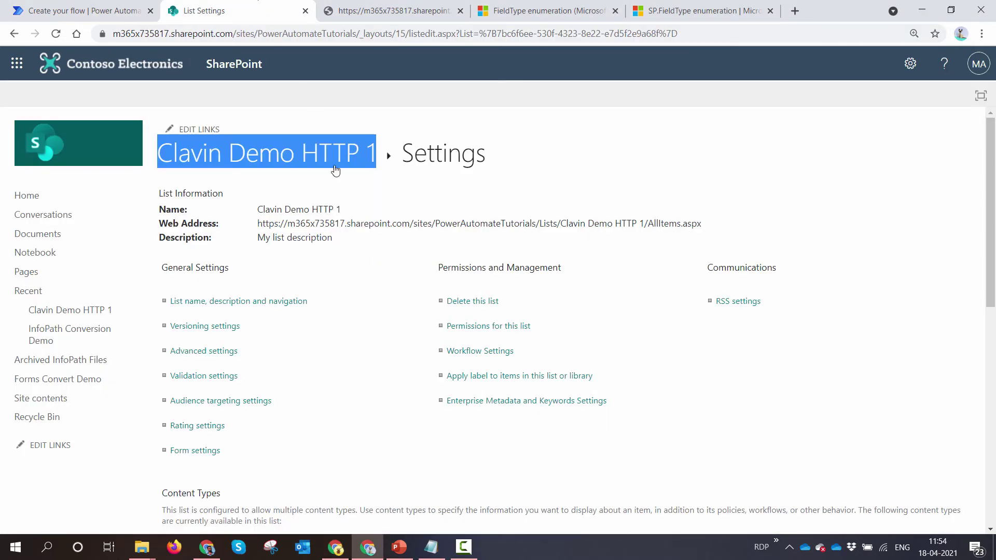
pyautogui.scroll(-10, 343, 244)
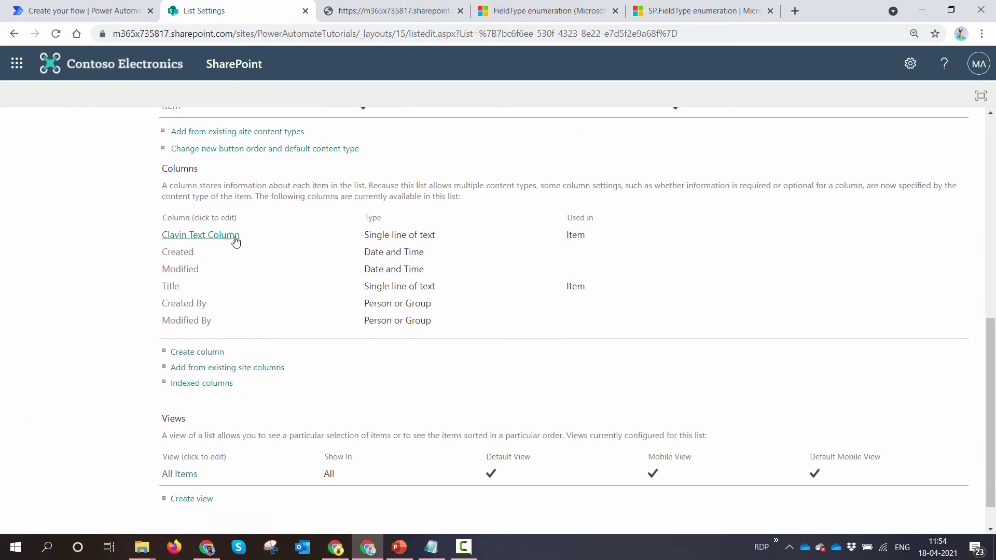
pyautogui.click(233, 240)
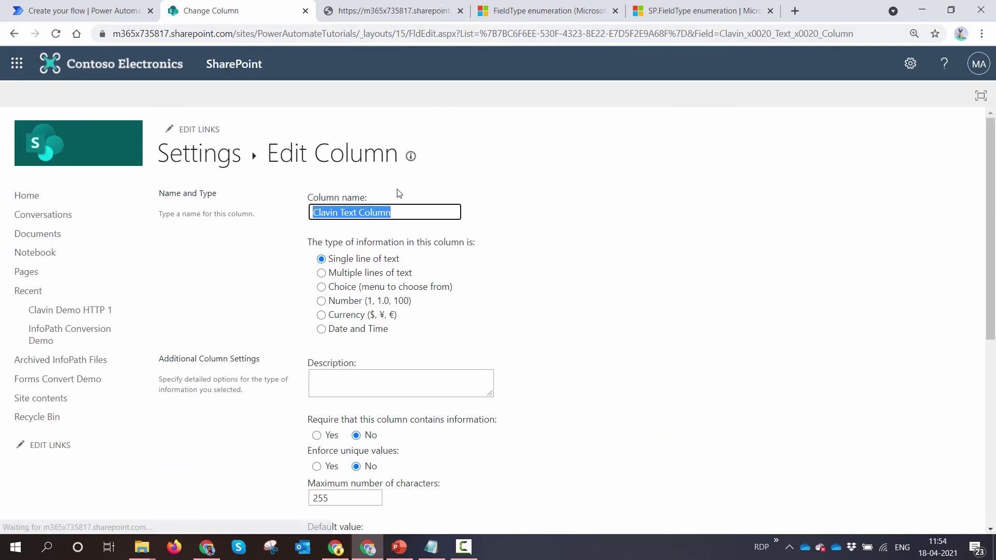
pyautogui.rightClick(375, 209)
pyautogui.click(419, 250)
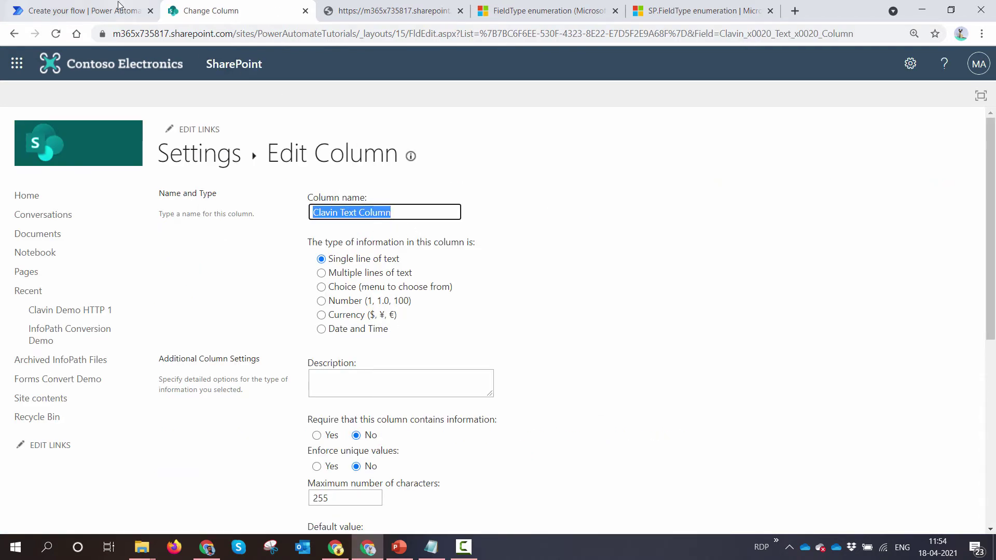
pyautogui.hotkey('ctrl', '1')
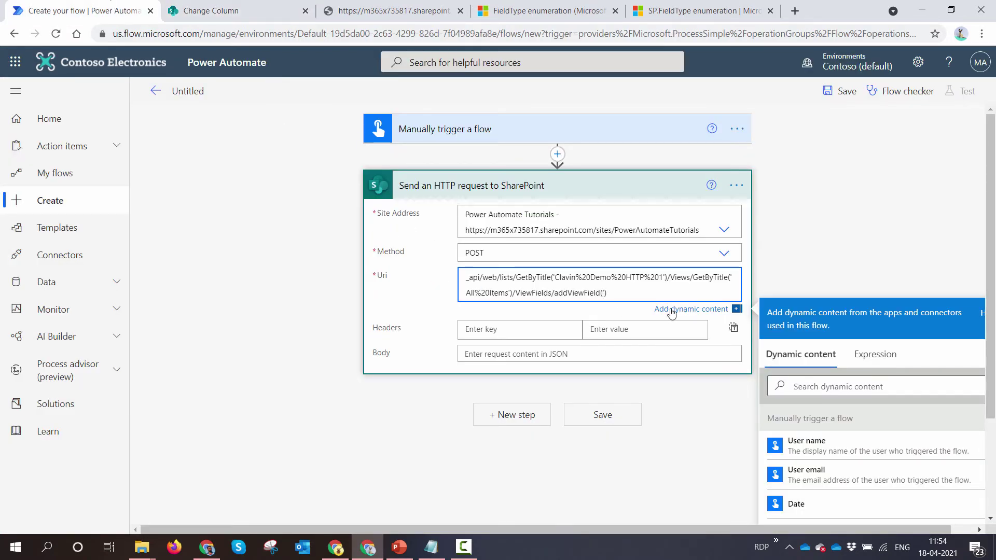
# Insert Clavin Text Column into addViewField('') and add content-type and accept headers, both set to application/json;odata=verbose.
pyautogui.hotkey('ctrl', 'v')
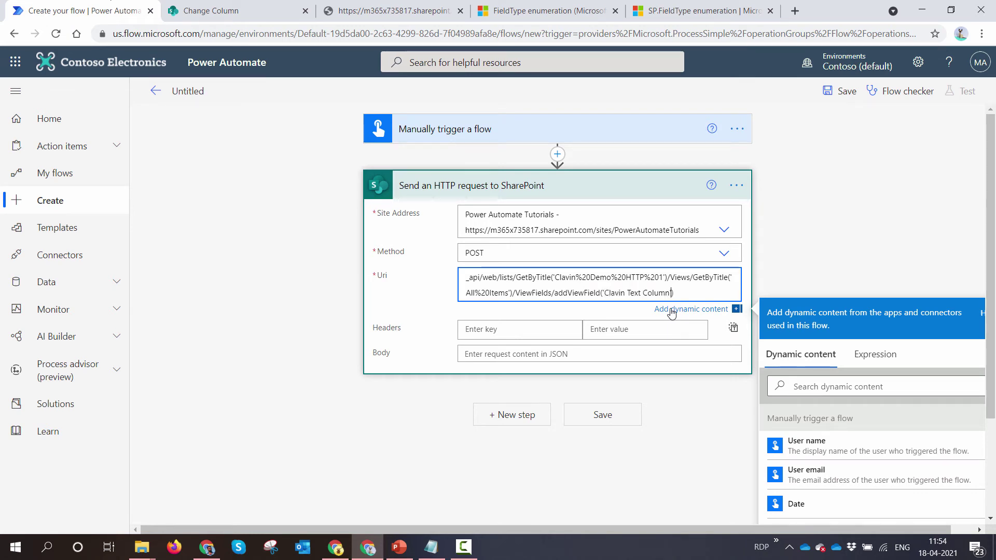
pyautogui.click(562, 326)
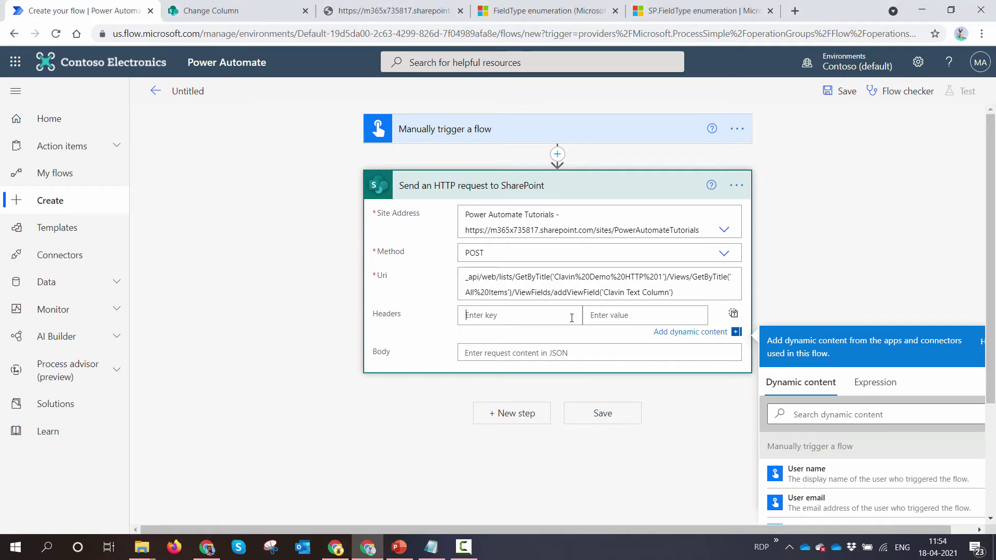
pyautogui.write('content-type')
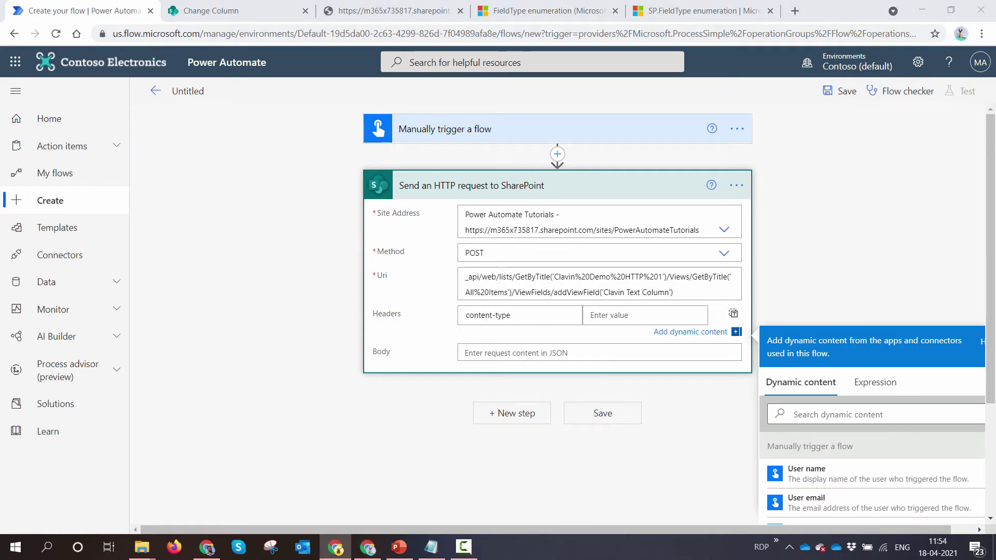
pyautogui.click(699, 312)
pyautogui.hotkey('ctrl', 'v')
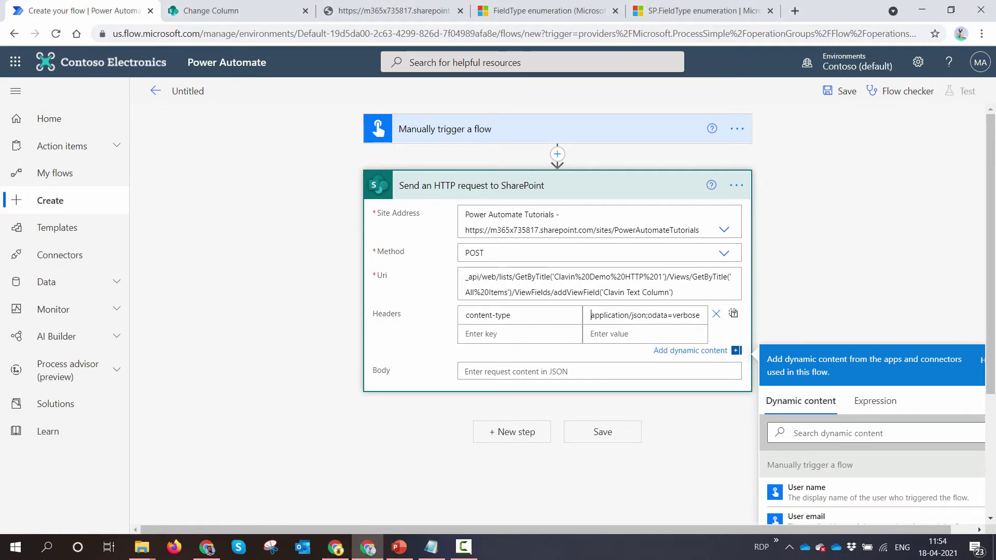
pyautogui.write('accept')
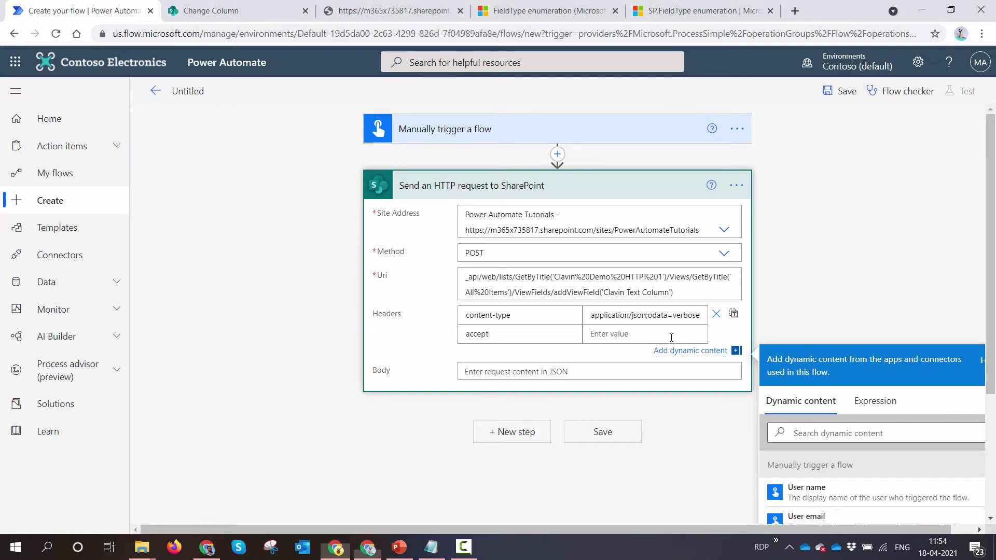
pyautogui.click(673, 334)
pyautogui.hotkey('ctrl', 'v')
pyautogui.click(855, 257)
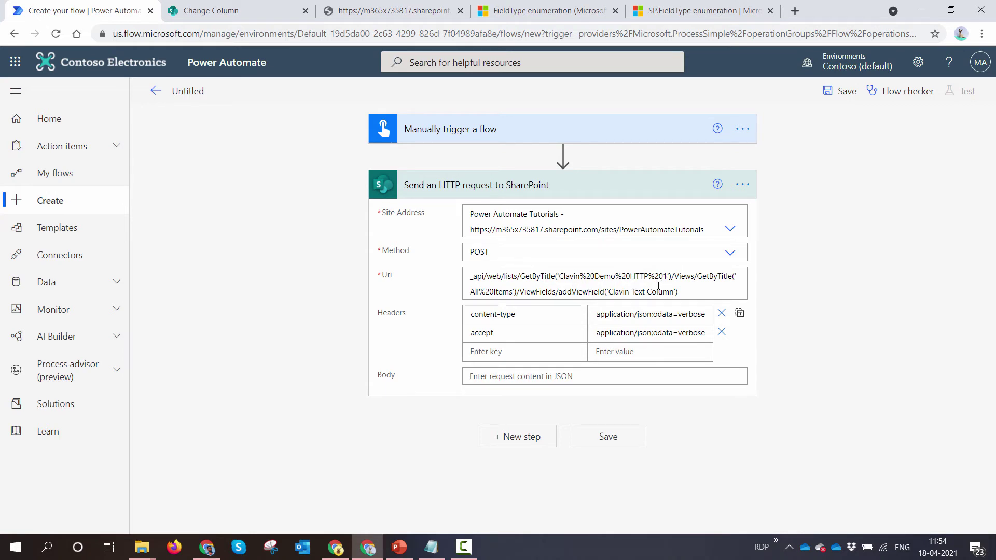
# Save the flow and start a manual test of it.
pyautogui.click(842, 91)
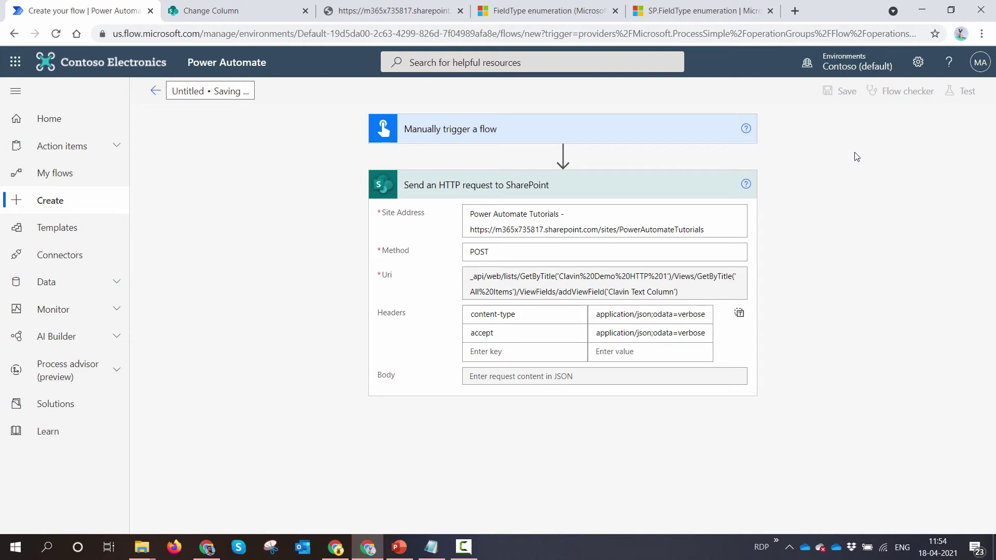
pyautogui.click(968, 92)
pyautogui.click(844, 127)
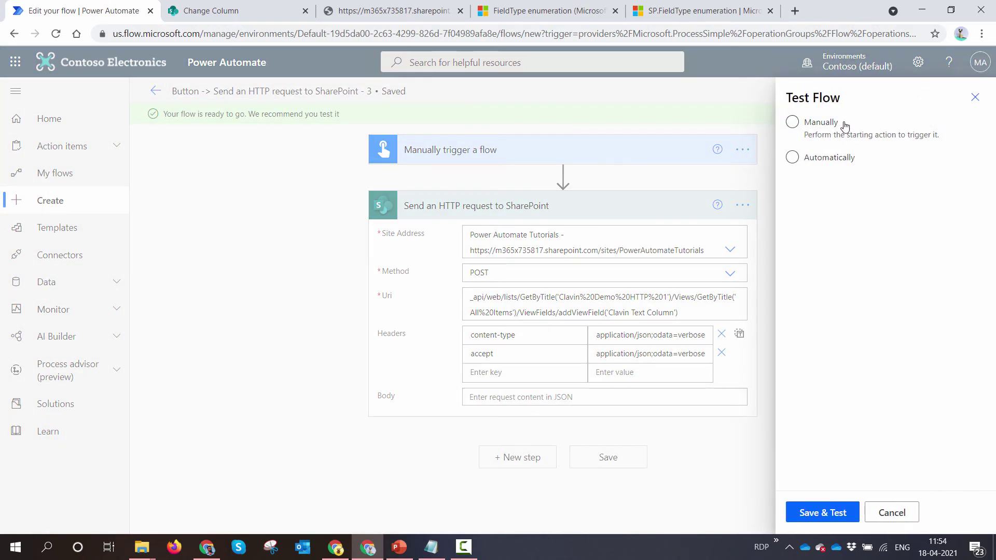
pyautogui.click(822, 513)
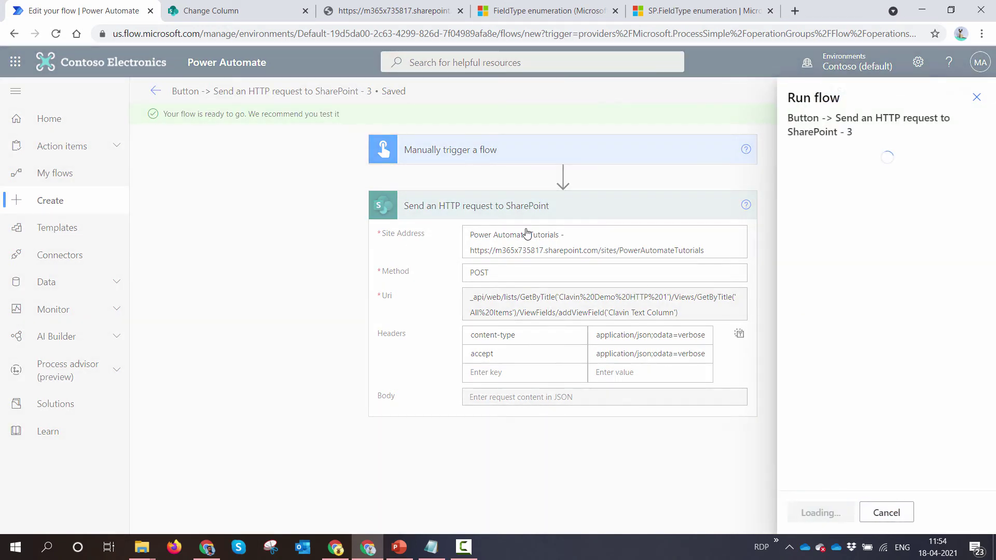
# Open the Clavin Demo HTTP 1 list in the SharePoint browser tab, then return to the flow and run it.
pyautogui.click(221, 11)
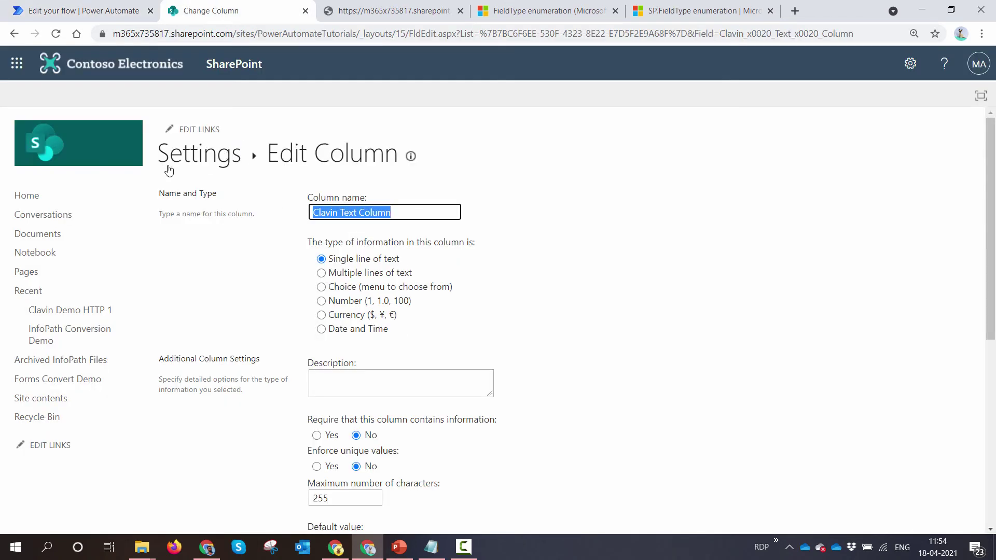
pyautogui.click(77, 312)
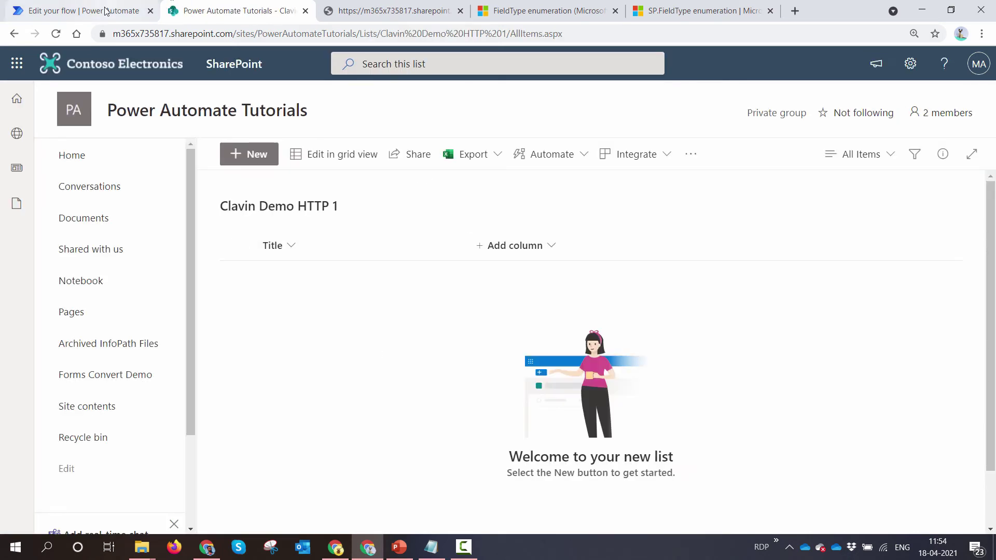
pyautogui.click(83, 11)
pyautogui.click(819, 512)
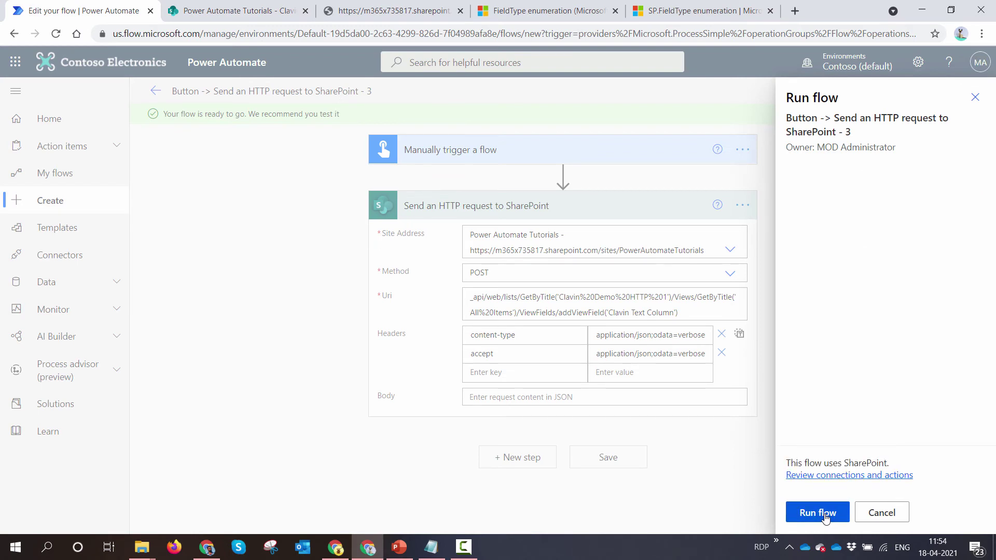
pyautogui.click(827, 518)
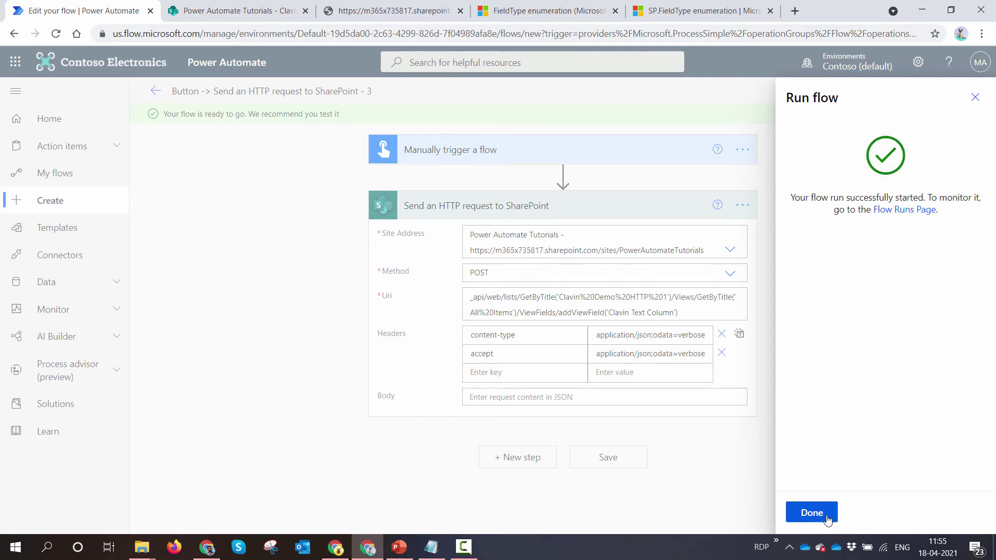
pyautogui.click(829, 519)
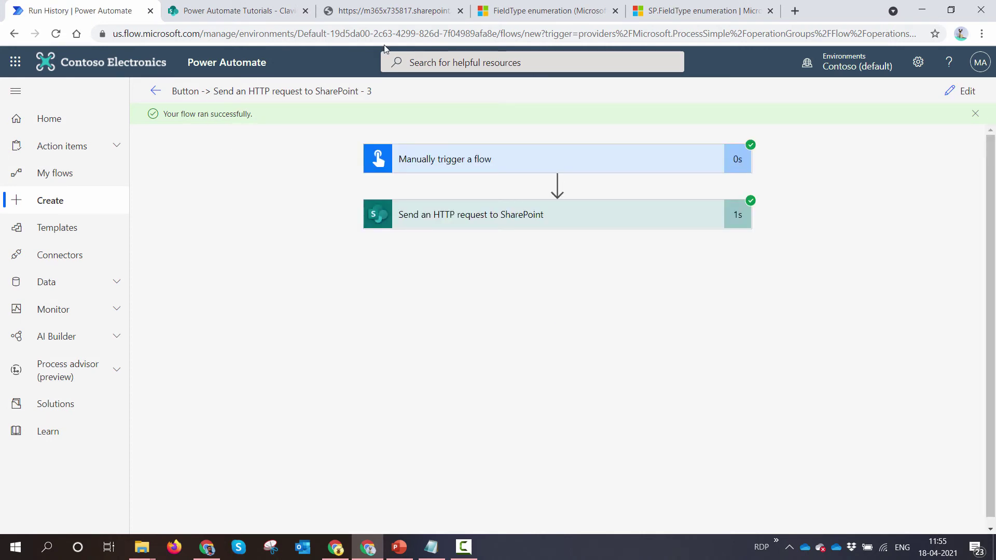
# Reload the Clavin Demo HTTP 1 list and widen its Clavin Text Column so the full heading fits.
pyautogui.click(201, 10)
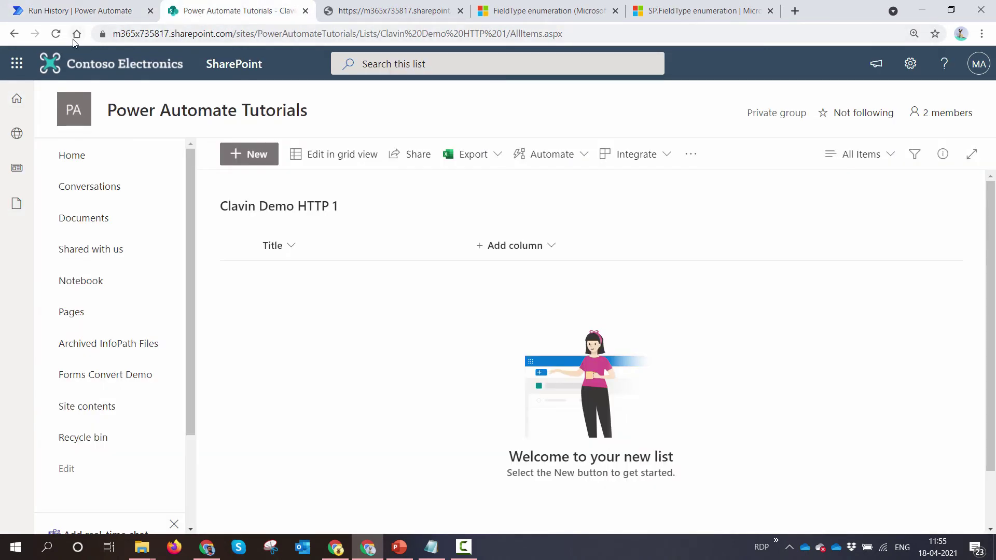
pyautogui.click(56, 33)
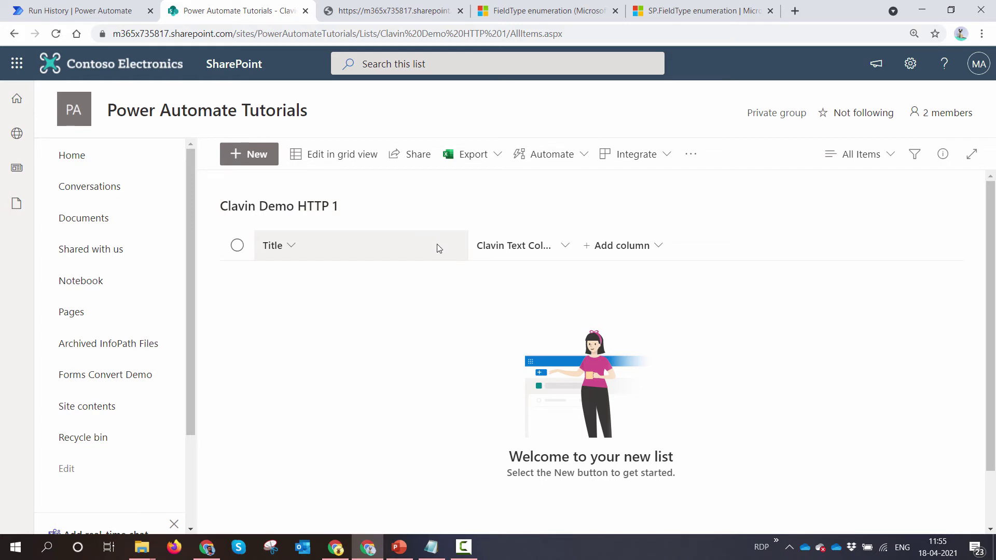
pyautogui.moveTo(579, 244); pyautogui.dragTo(686, 245)
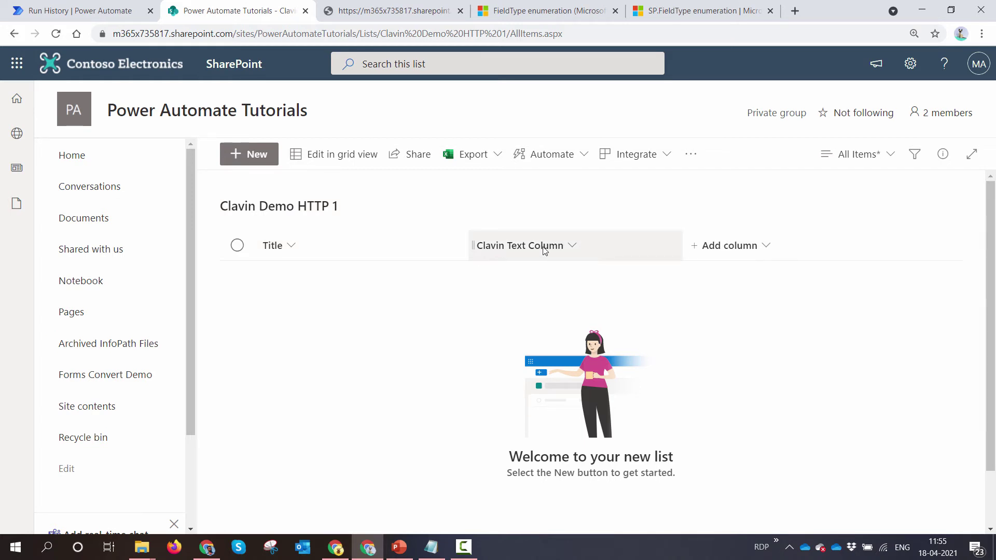
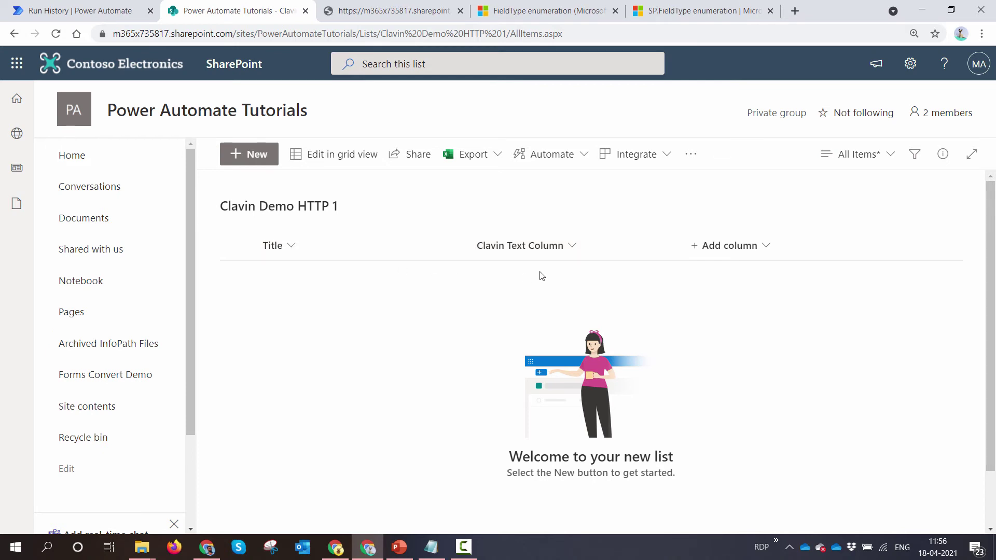
# Create another manually triggered instant cloud flow and add the Send an HTTP request to SharePoint action.
pyautogui.click(89, 20)
pyautogui.click(385, 180)
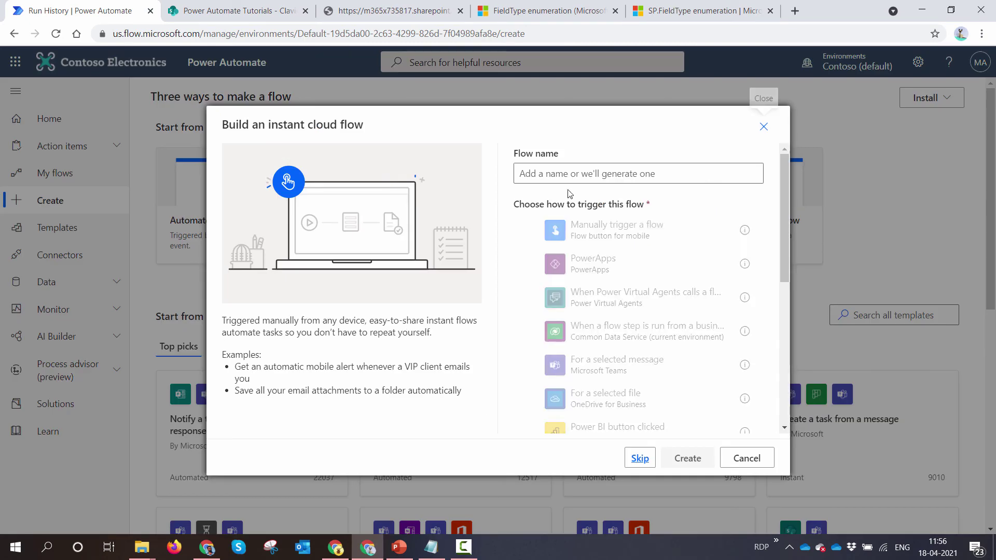
pyautogui.click(686, 457)
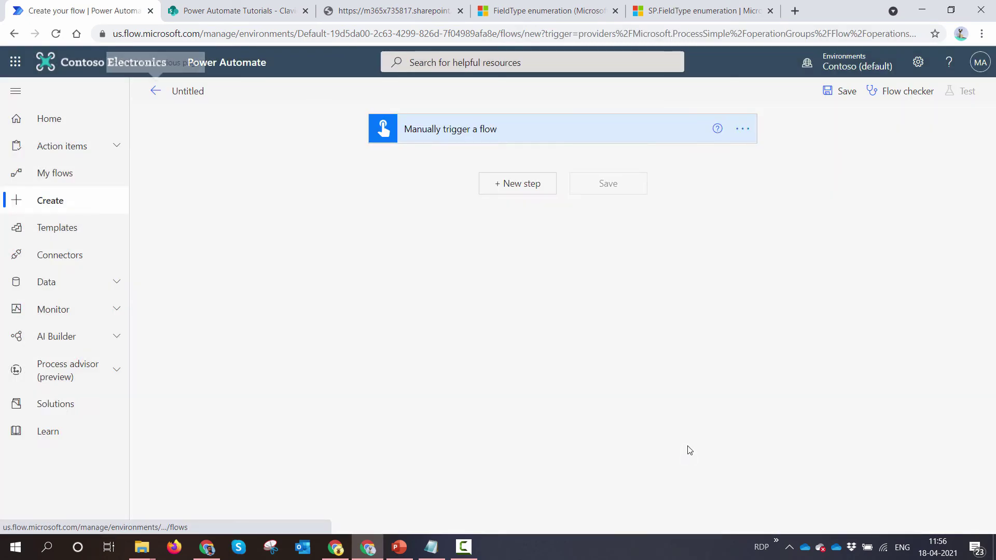
pyautogui.click(527, 182)
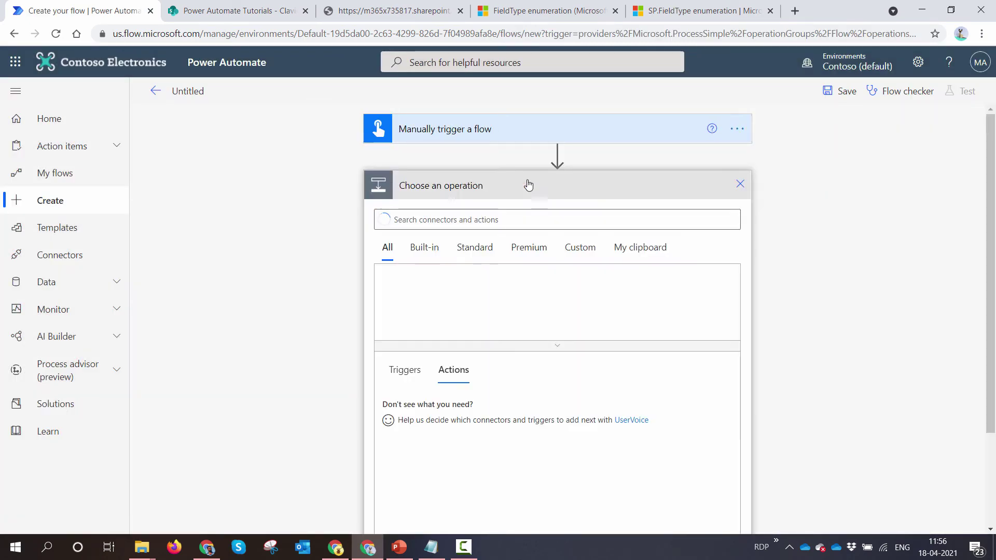
pyautogui.click(529, 214)
pyautogui.write('SharePoin')
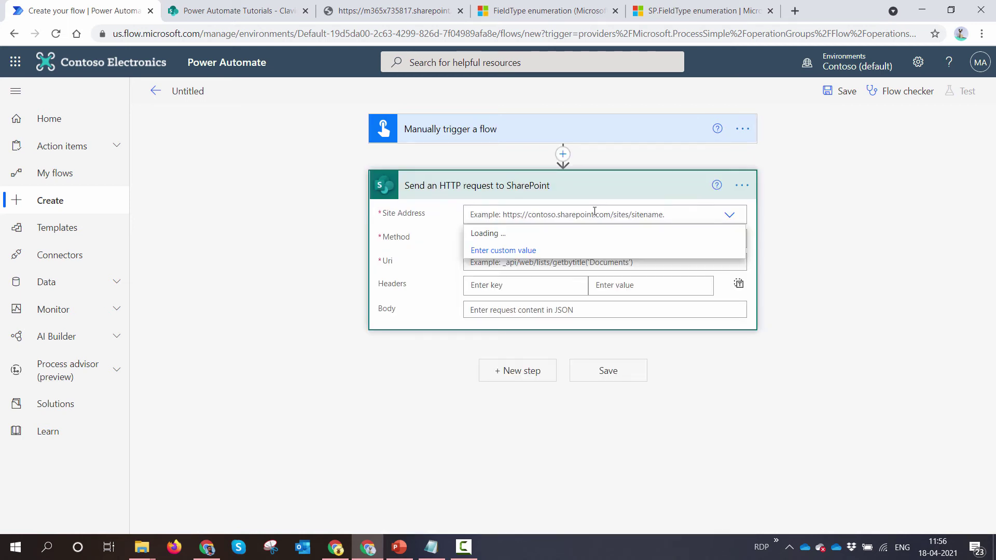
# Set the new request's site address to Power Automate Tutorials and its method to POST.
pyautogui.write('Power')
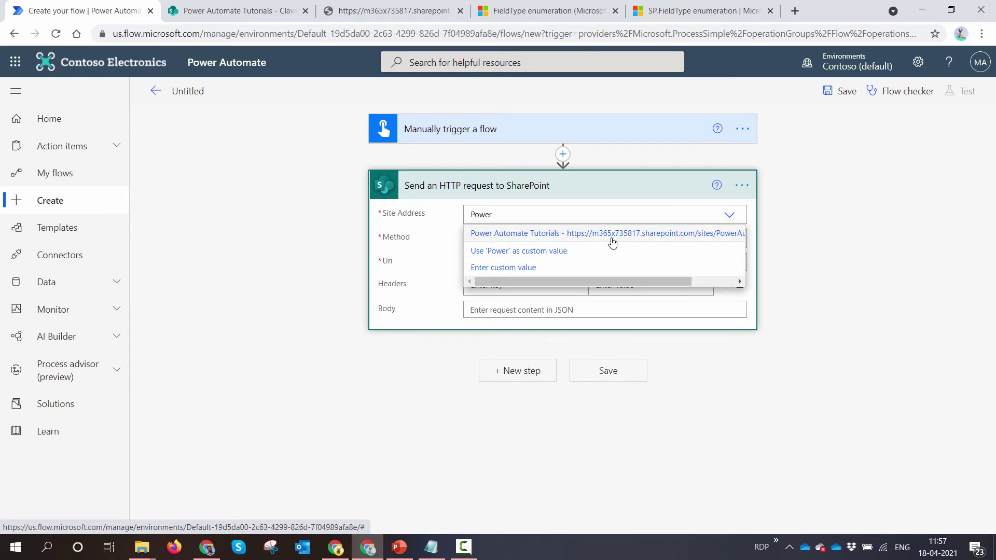
pyautogui.click(614, 238)
pyautogui.click(594, 252)
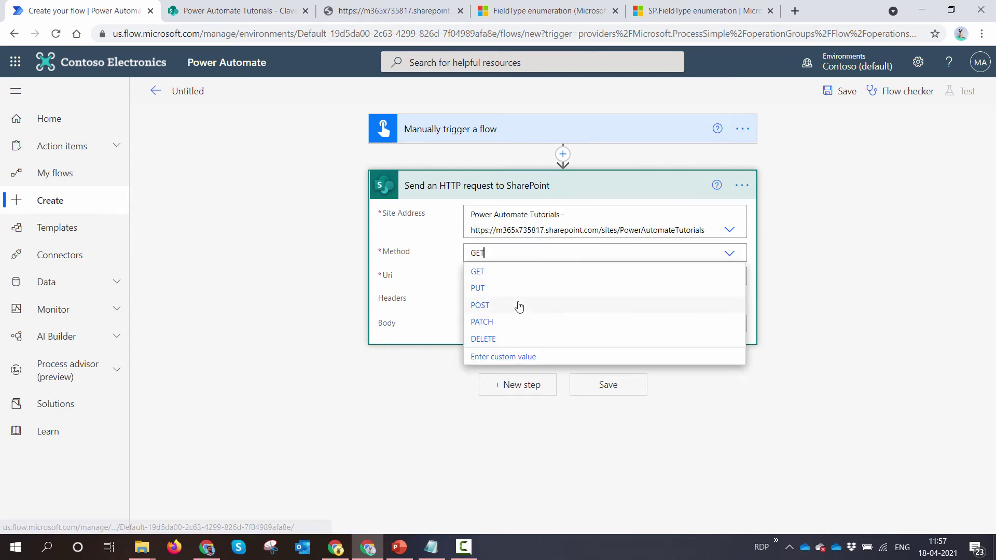
pyautogui.click(519, 305)
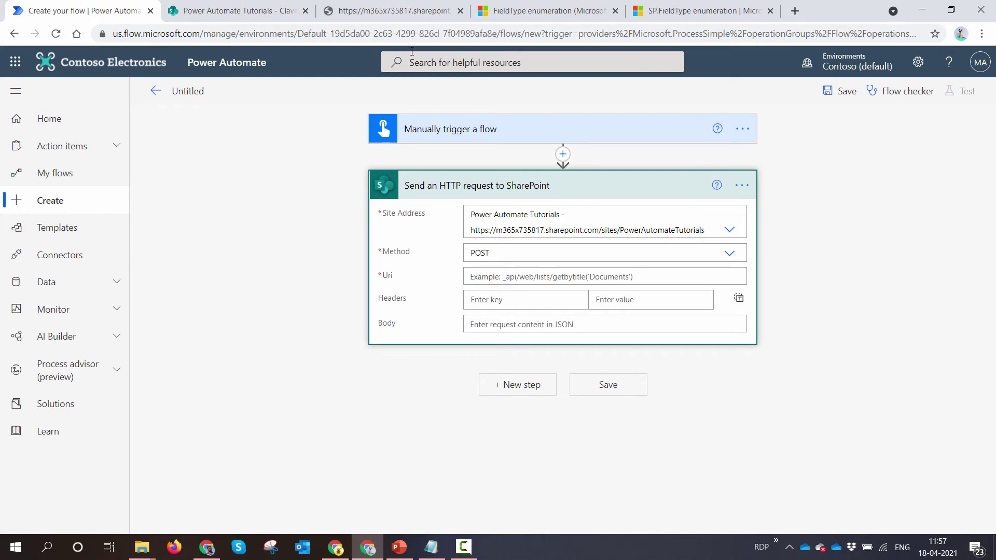
# Inspect the fields of the new item form in the Clavin Demo HTTP 1 list, then close the form without saving.
pyautogui.click(219, 18)
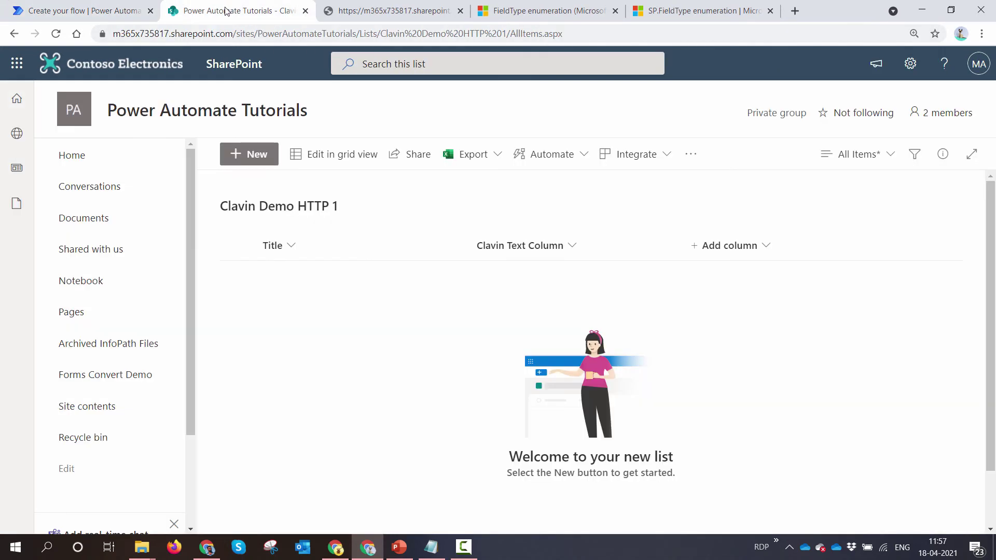
pyautogui.click(277, 167)
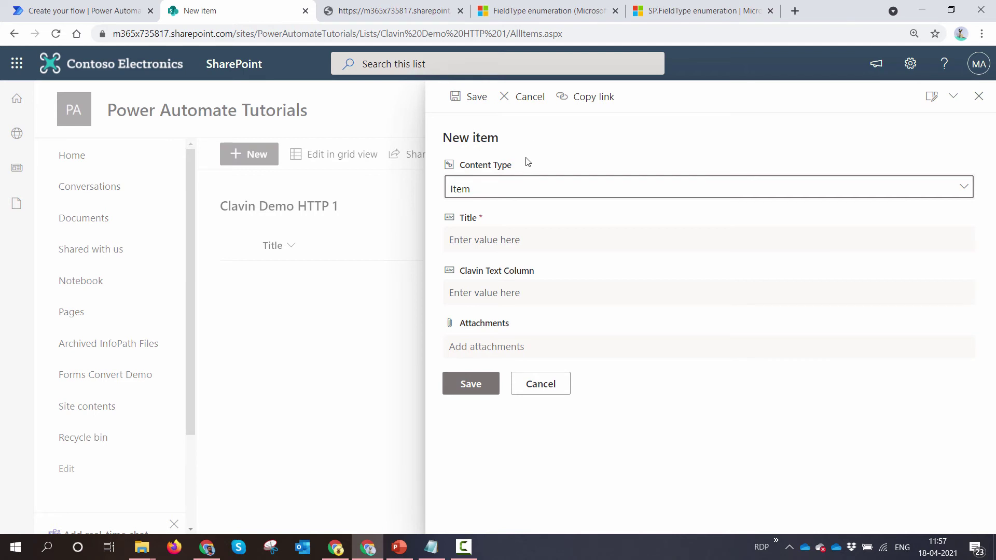
pyautogui.click(971, 105)
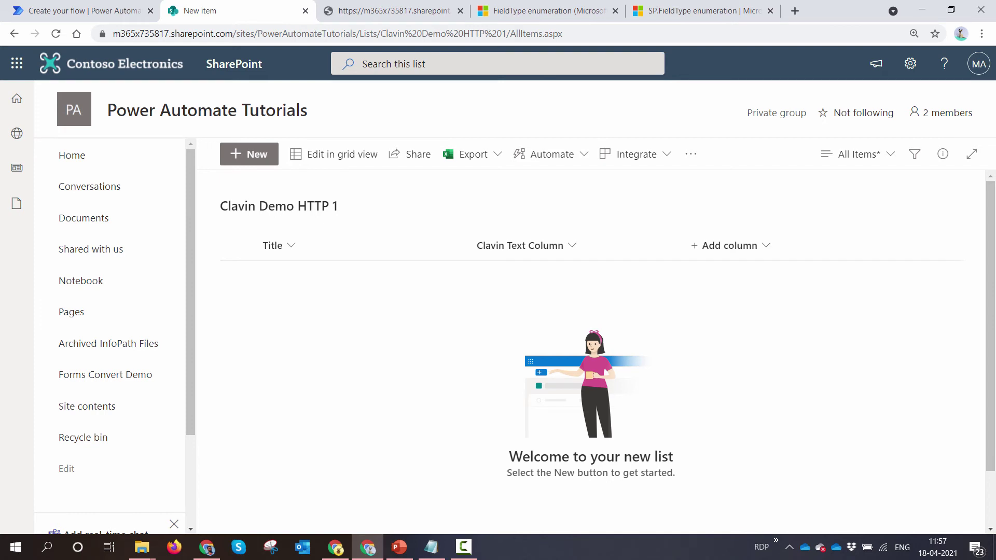
# Copy the API path from _api through GetByTitle('Clavin%20Demo%20HTTP%201') and close the ViewFields browser tab.
pyautogui.click(418, 13)
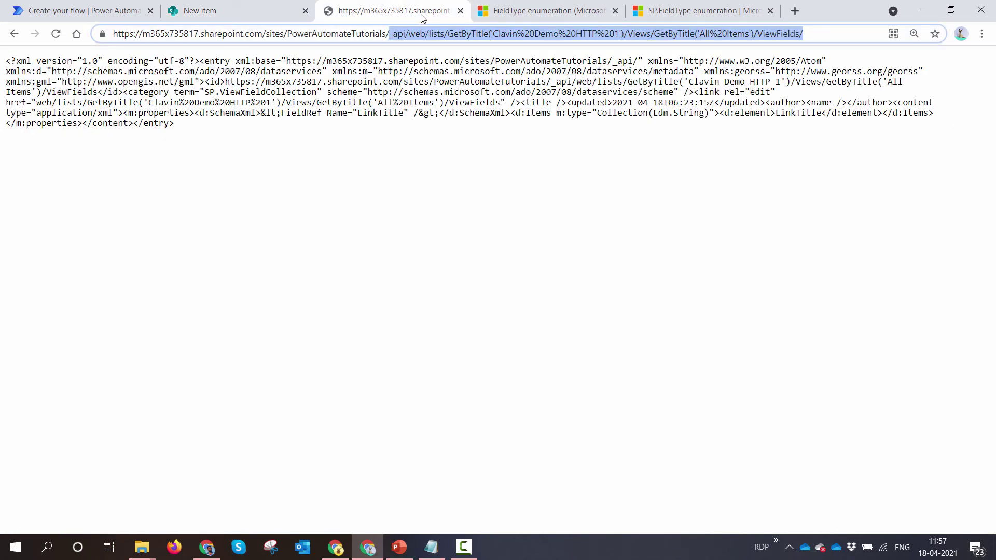
pyautogui.click(421, 35)
pyautogui.moveTo(390, 35); pyautogui.dragTo(625, 36)
pyautogui.rightClick(626, 35)
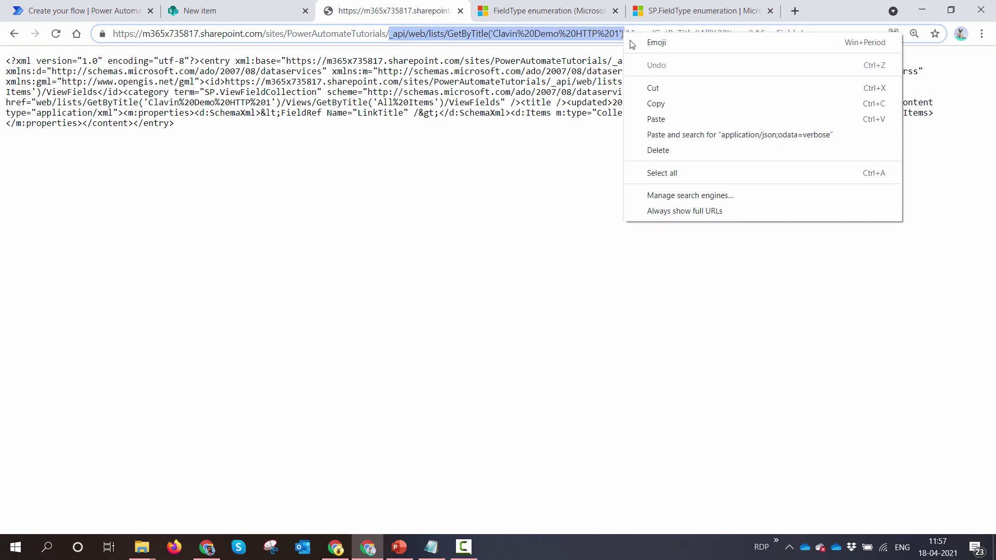
pyautogui.click(643, 102)
pyautogui.click(460, 10)
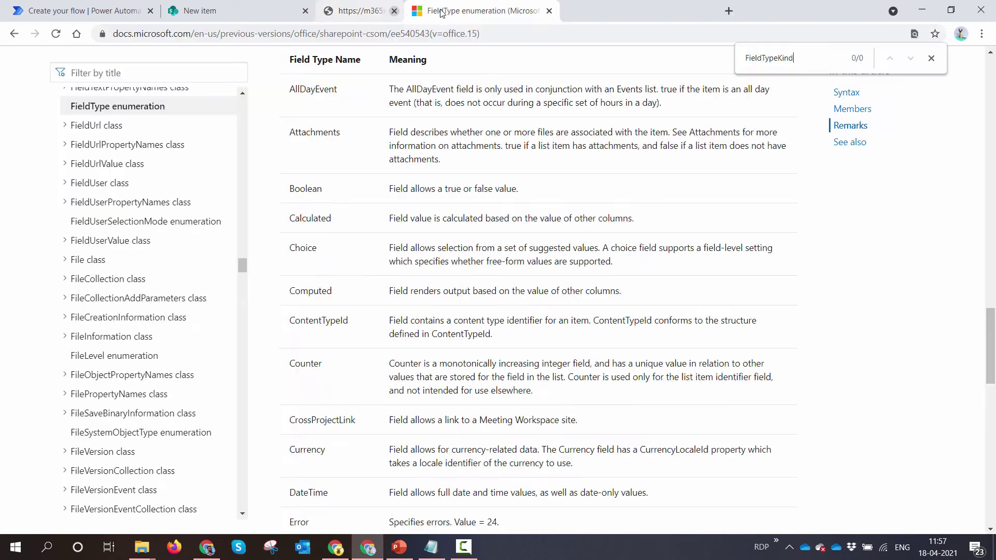
# Replace the part of the list page's address after PowerAutomateTutorials/ with the copied API path and load it.
pyautogui.click(272, 10)
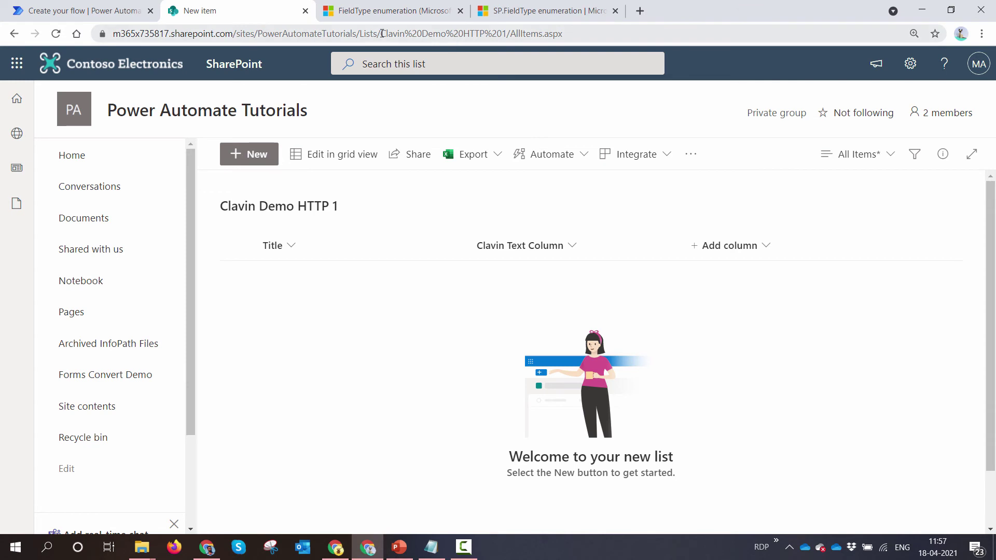
pyautogui.moveTo(356, 34); pyautogui.dragTo(665, 39)
pyautogui.press('BackSpace')
pyautogui.hotkey('ctrl', 'v')
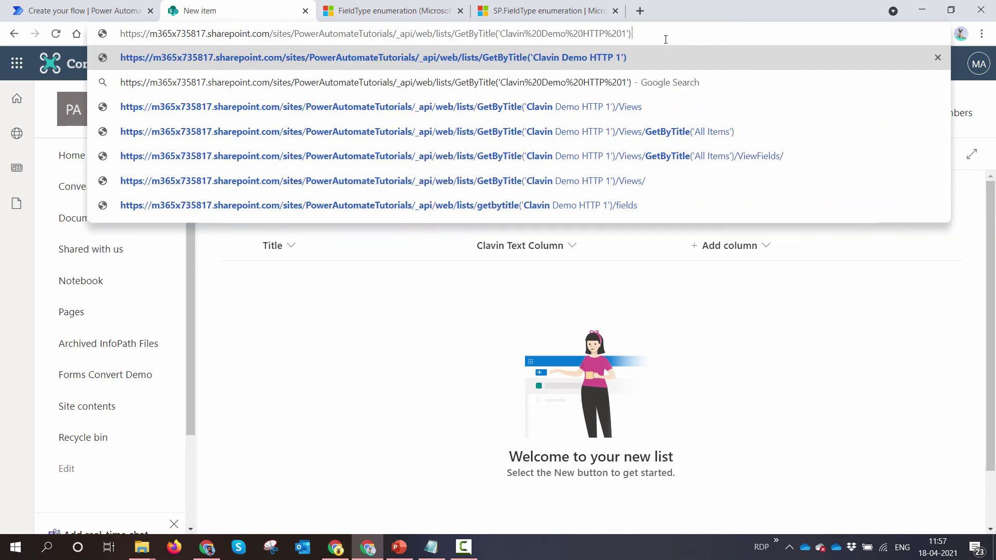
pyautogui.press('Return')
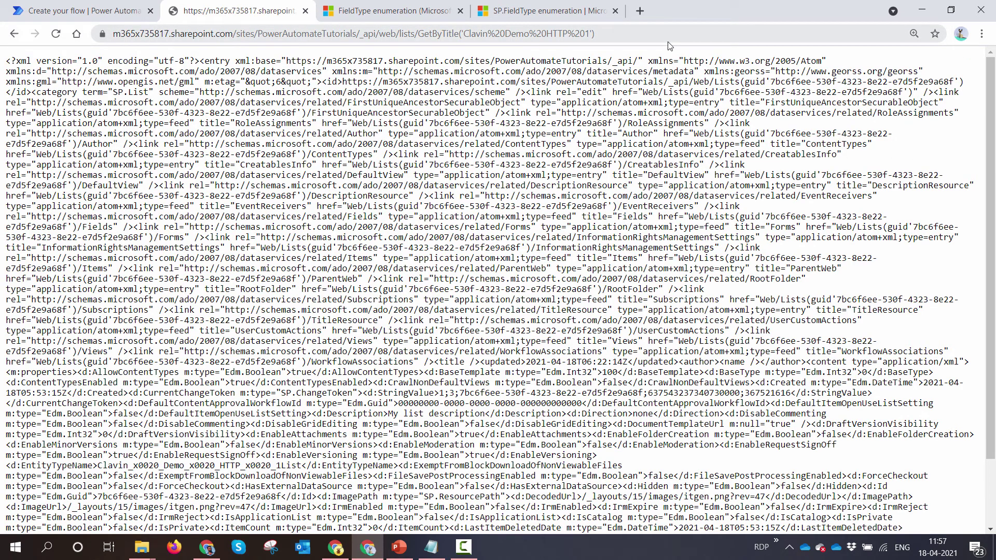
# Extend the Clavin Demo HTTP 1 list's API address with /items and load it.
pyautogui.click(652, 32)
pyautogui.click(653, 31)
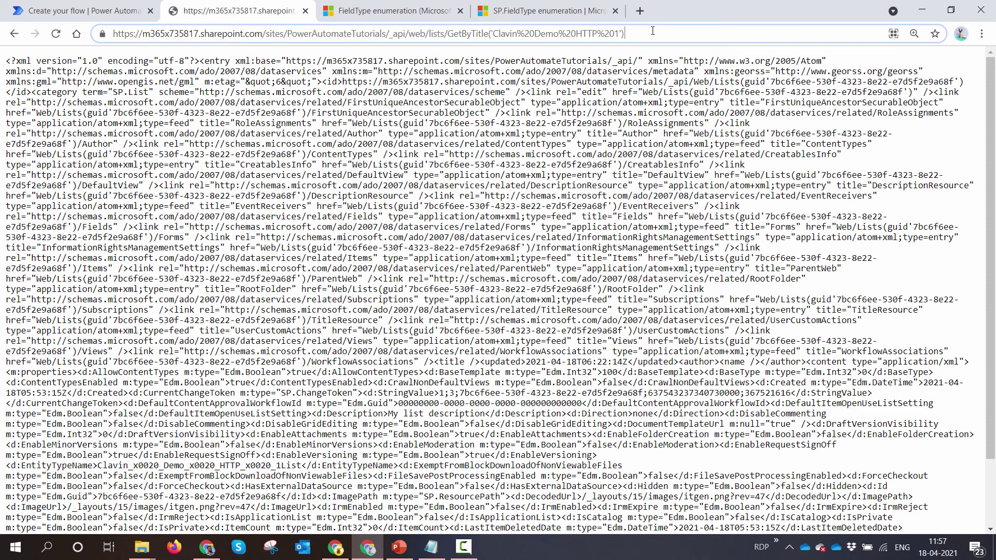
pyautogui.write('/')
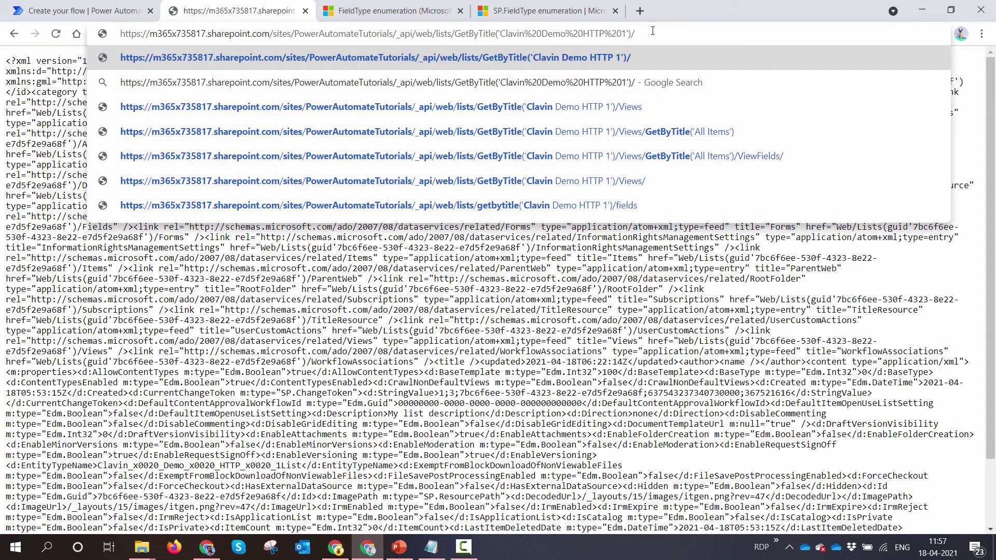
pyautogui.write('ite')
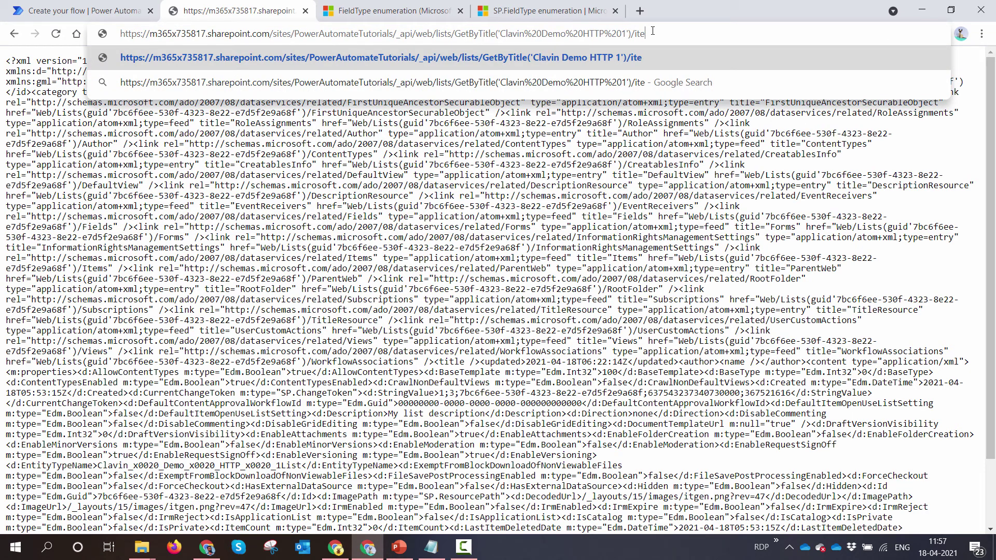
pyautogui.write('ms')
pyautogui.press('Return')
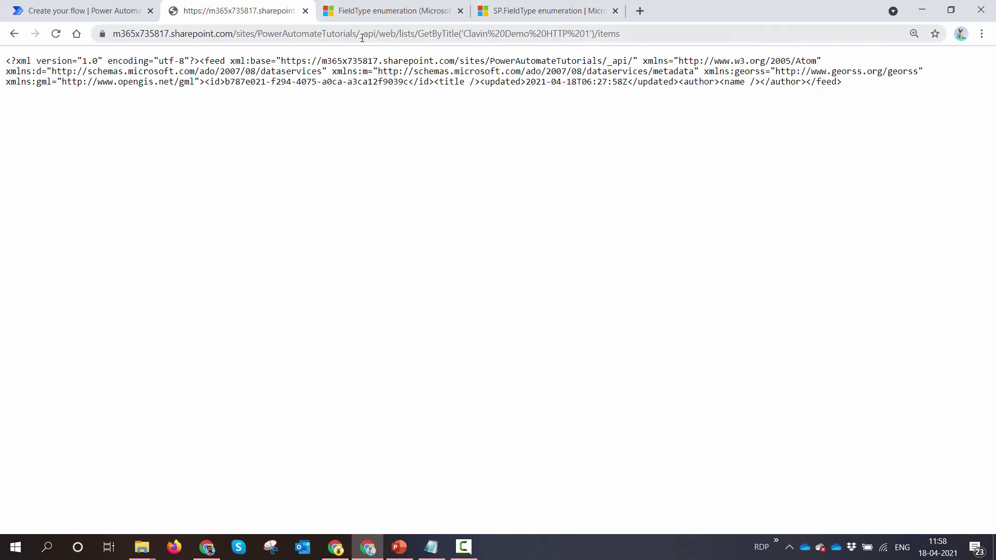
# Copy the address part from _api through /items and paste it as the Uri of the SharePoint HTTP request.
pyautogui.moveTo(362, 36); pyautogui.dragTo(653, 45)
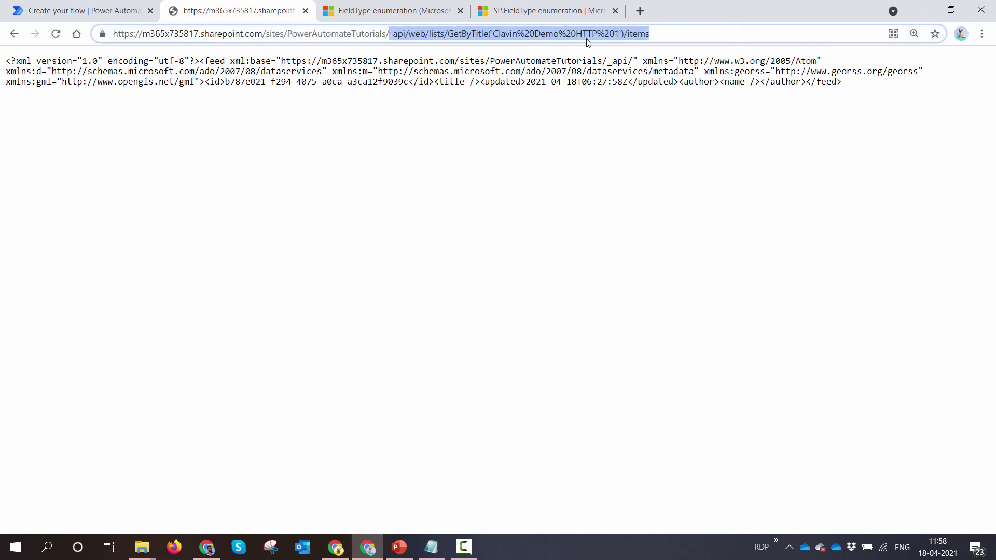
pyautogui.rightClick(589, 42)
pyautogui.click(629, 108)
pyautogui.click(78, 11)
pyautogui.click(547, 277)
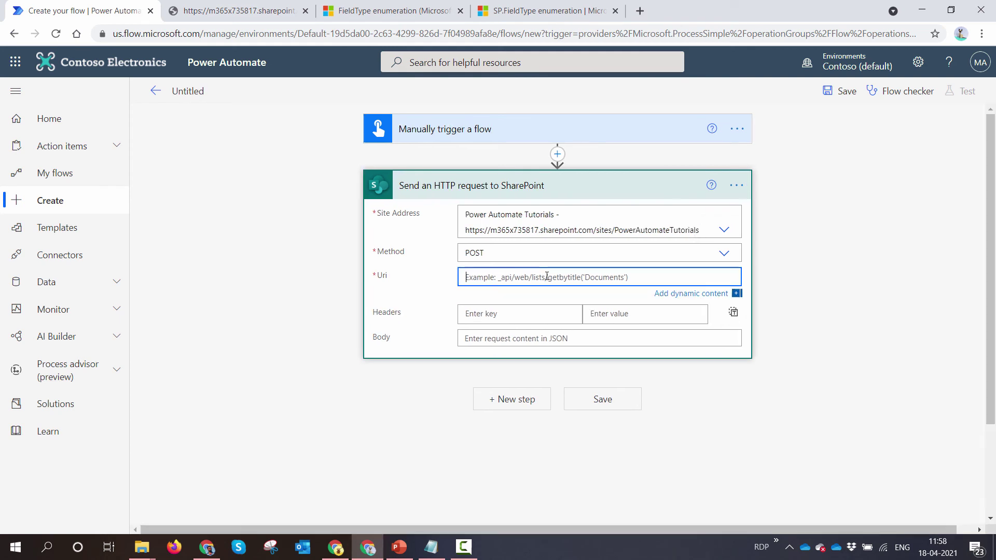
pyautogui.hotkey('ctrl', 'v')
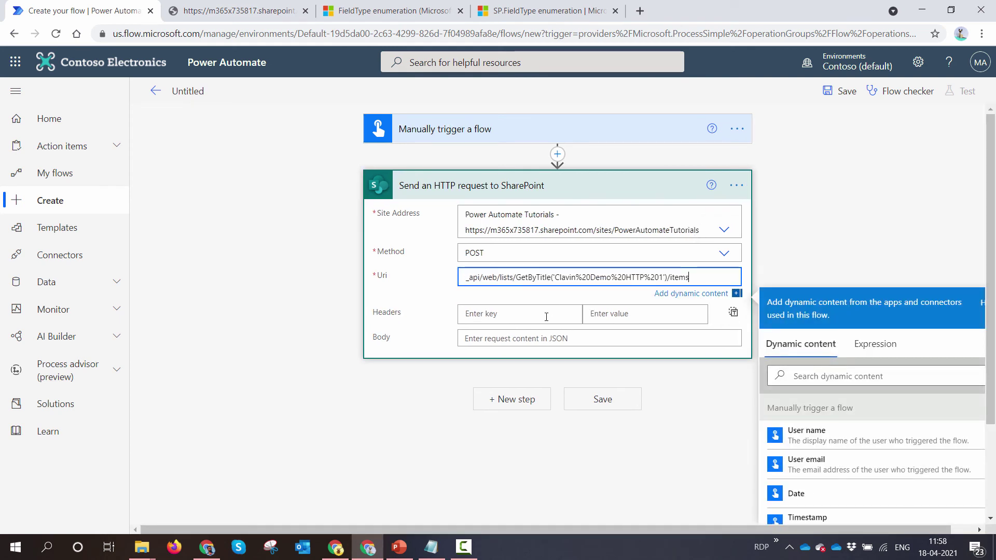
# Add the request headers Accept and content-type, both with the value application/json;odata=nometadata.
pyautogui.click(547, 314)
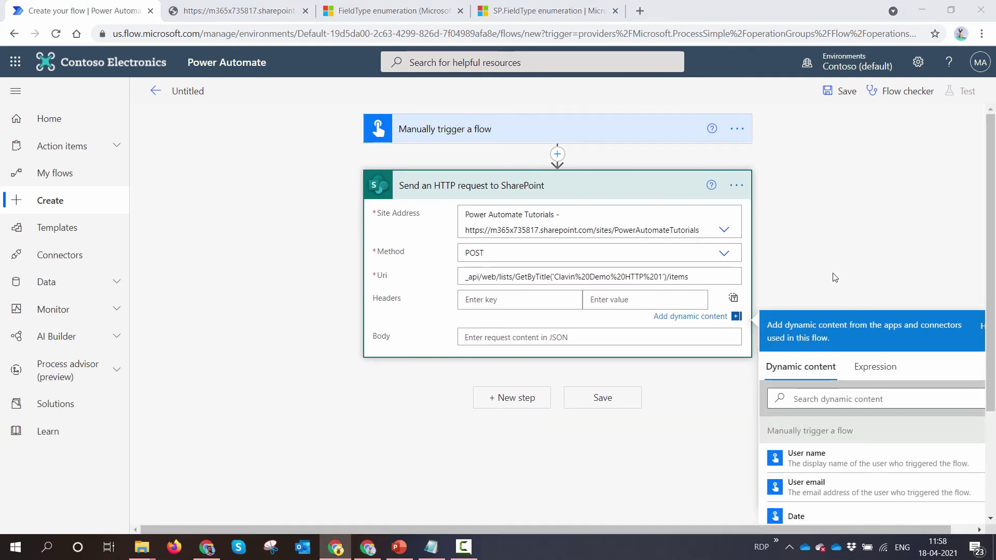
pyautogui.click(539, 299)
pyautogui.write('Accept')
pyautogui.press('Tab')
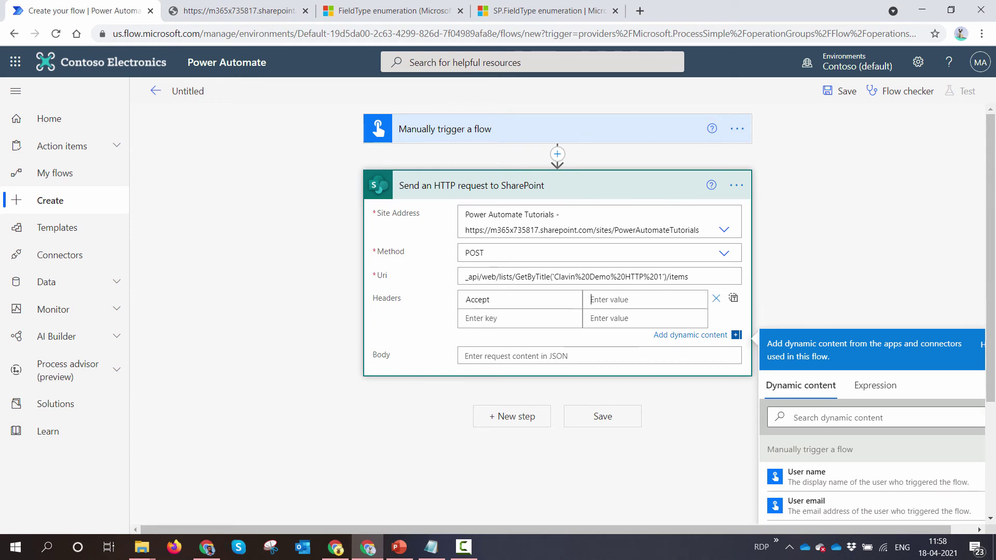
pyautogui.hotkey('alt', 'Tab')
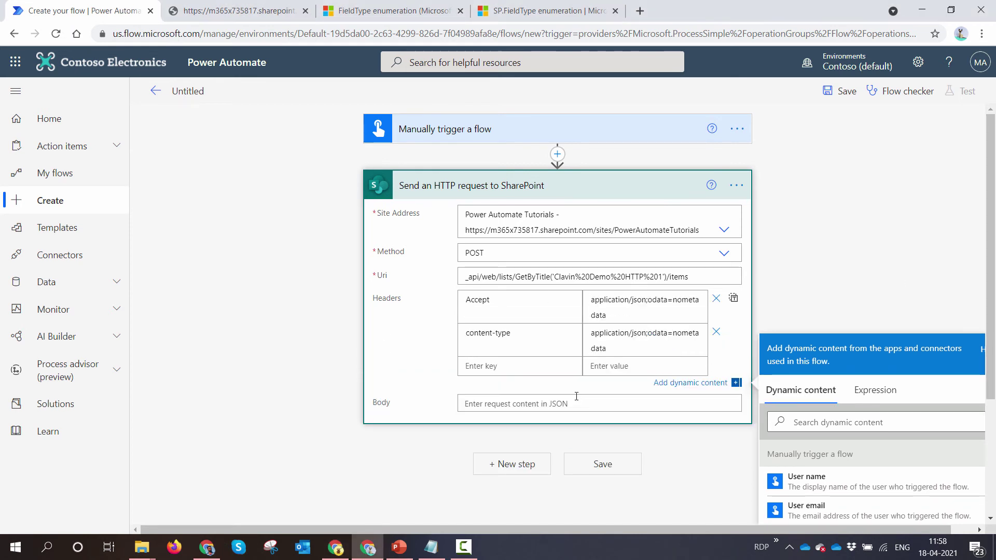
# Start the request body as a JSON object with "Title":"Mr" and an opening quote for a second property.
pyautogui.click(519, 392)
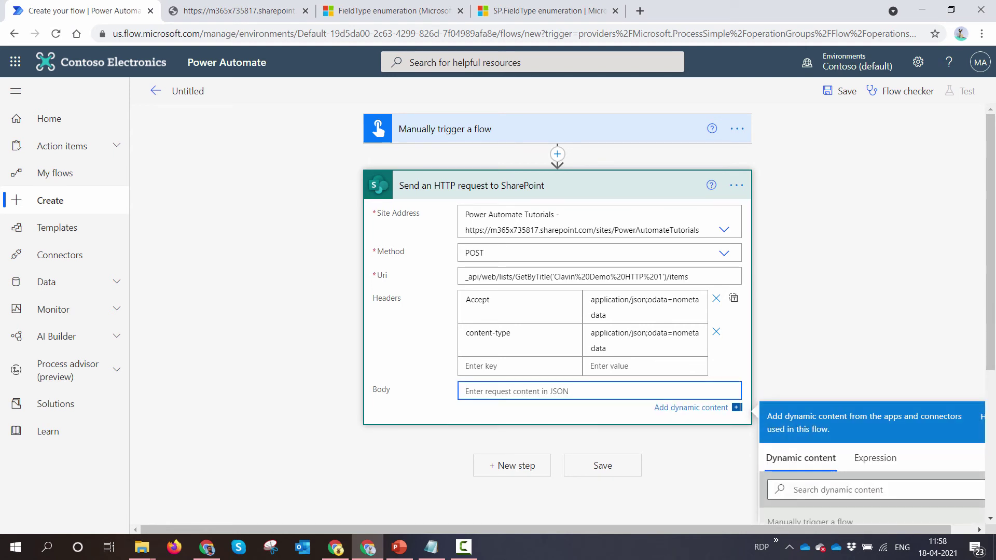
pyautogui.write('{')
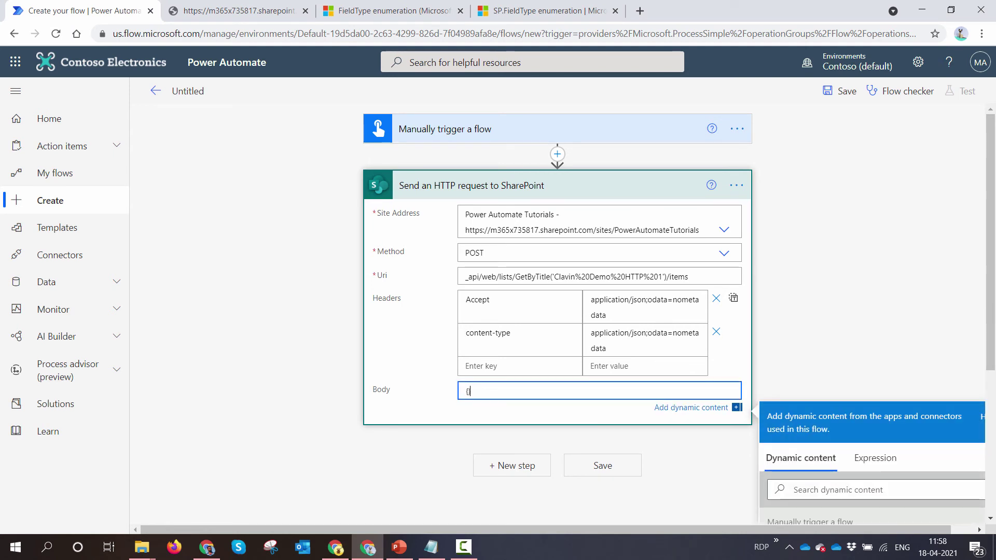
pyautogui.press('Return')
pyautogui.press('Return')
pyautogui.write('}')
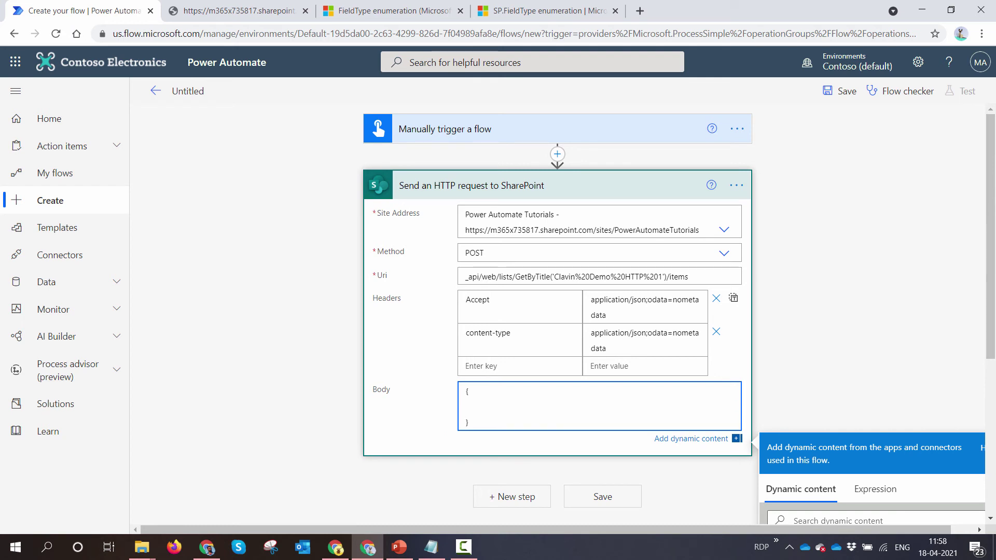
pyautogui.write('"Title":"Mr",')
pyautogui.press('Return')
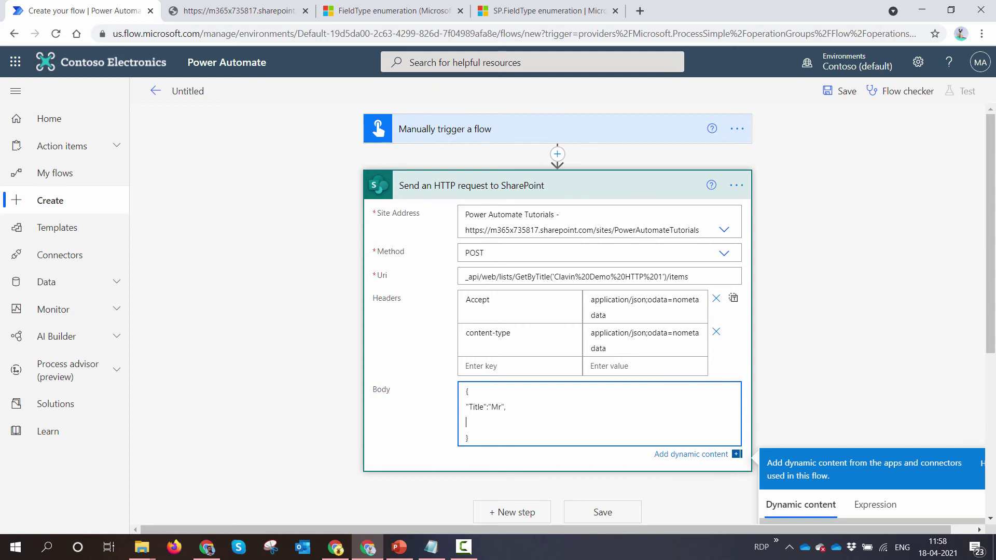
pyautogui.write('"')
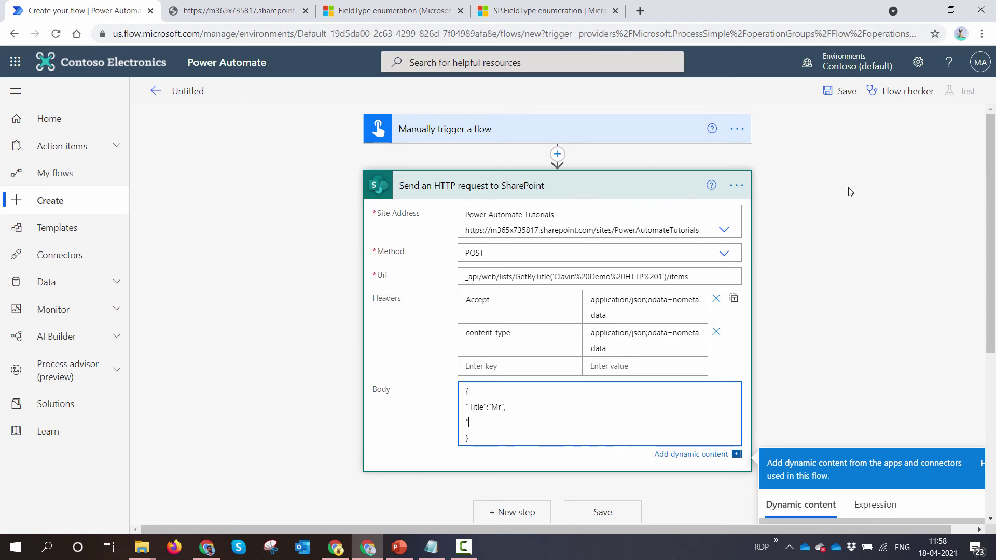
# Check the text column's display name in the Clavin Demo HTTP 1 list and return to the flow.
pyautogui.click(239, 12)
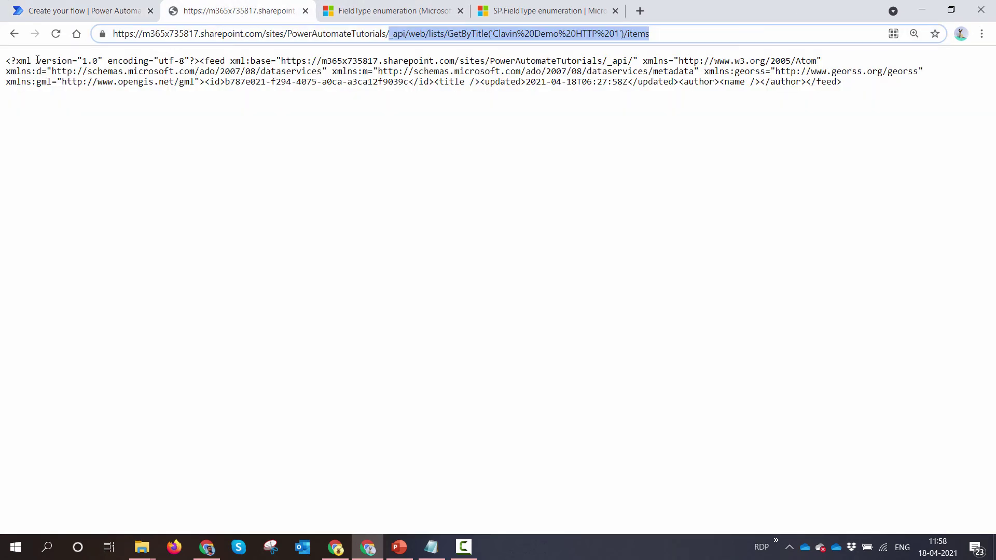
pyautogui.click(15, 35)
pyautogui.click(15, 35)
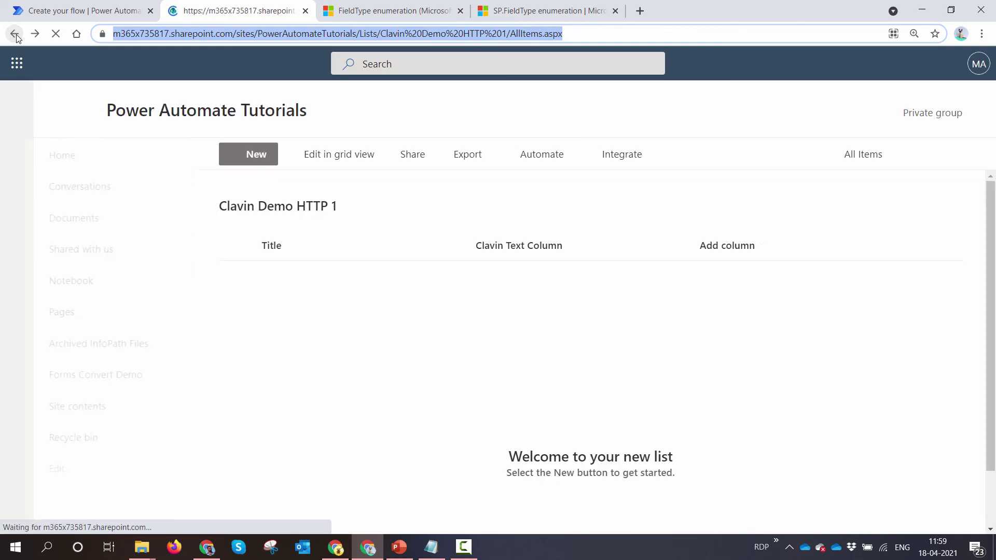
pyautogui.click(545, 247)
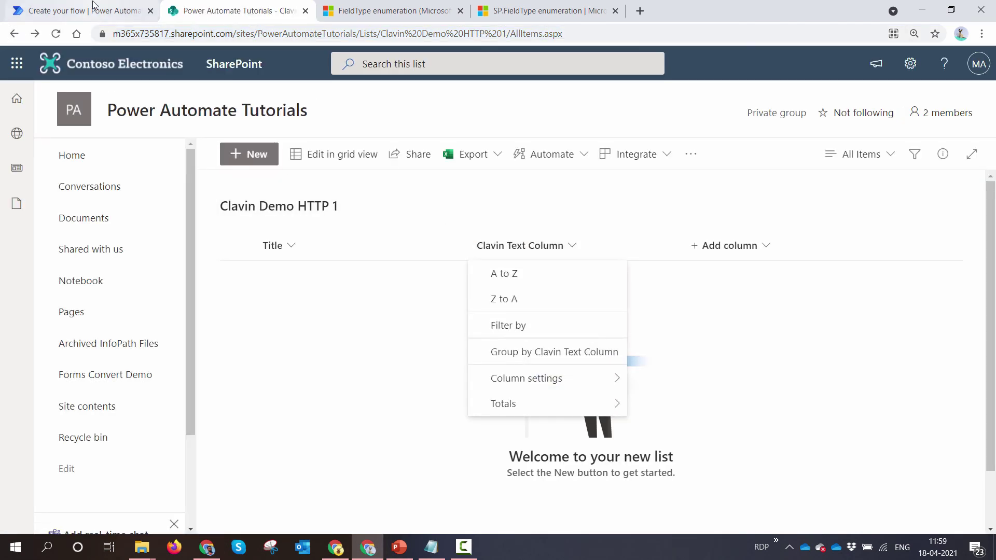
pyautogui.click(78, 10)
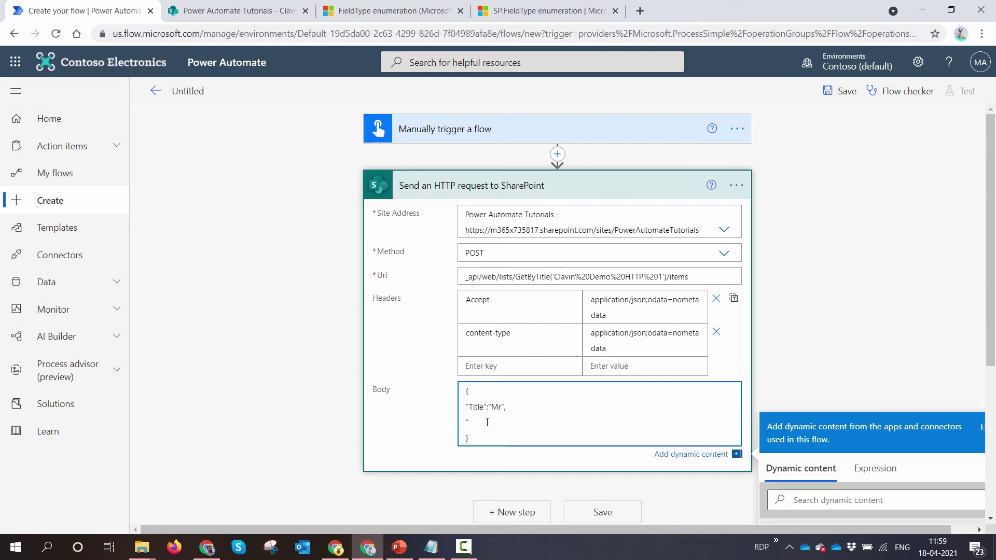
# Complete the body with "Clavin Text Column":"Sample Text for demo" and save the flow.
pyautogui.write('ClavinText c')
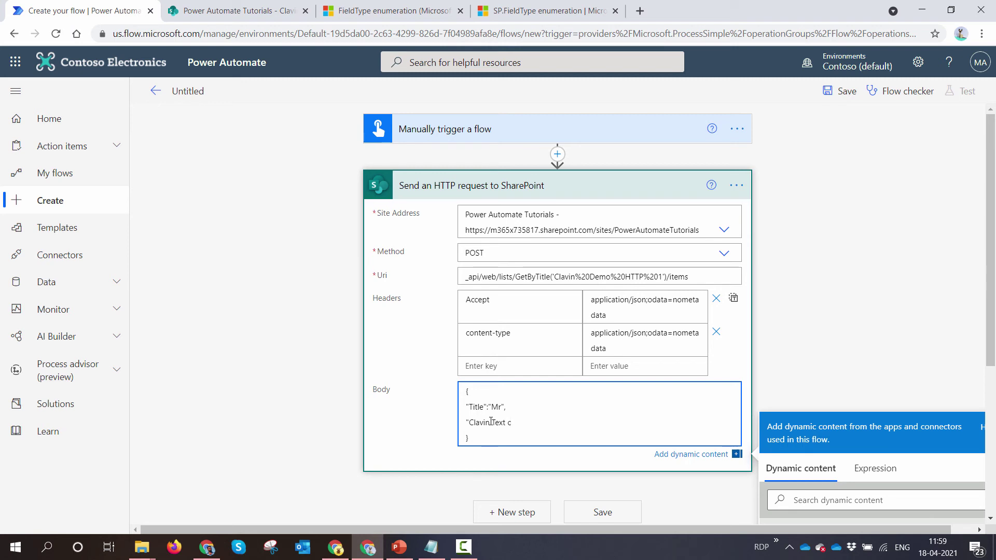
pyautogui.write('olumn')
pyautogui.write('":')
pyautogui.write('"SAm')
pyautogui.write('mple')
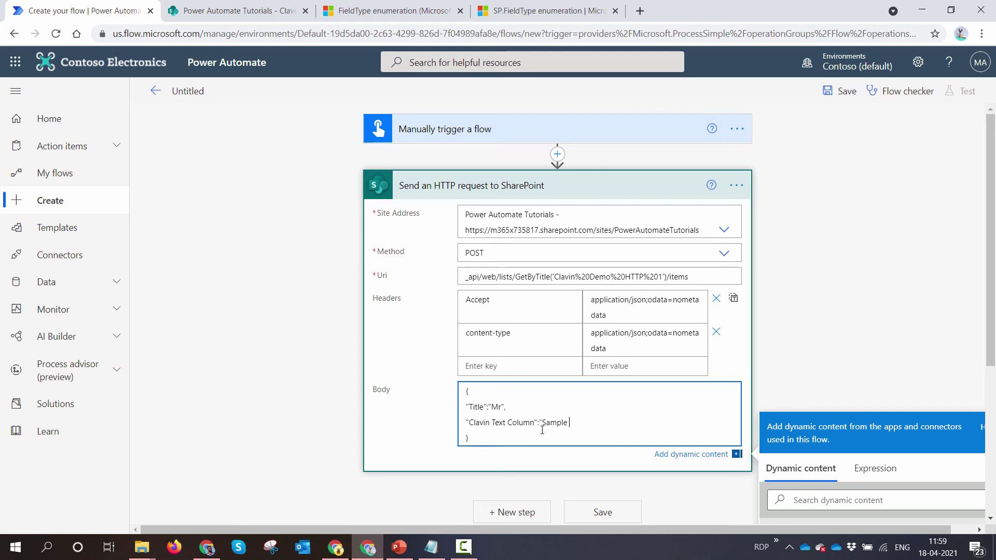
pyautogui.write('Text for demo')
pyautogui.click(854, 100)
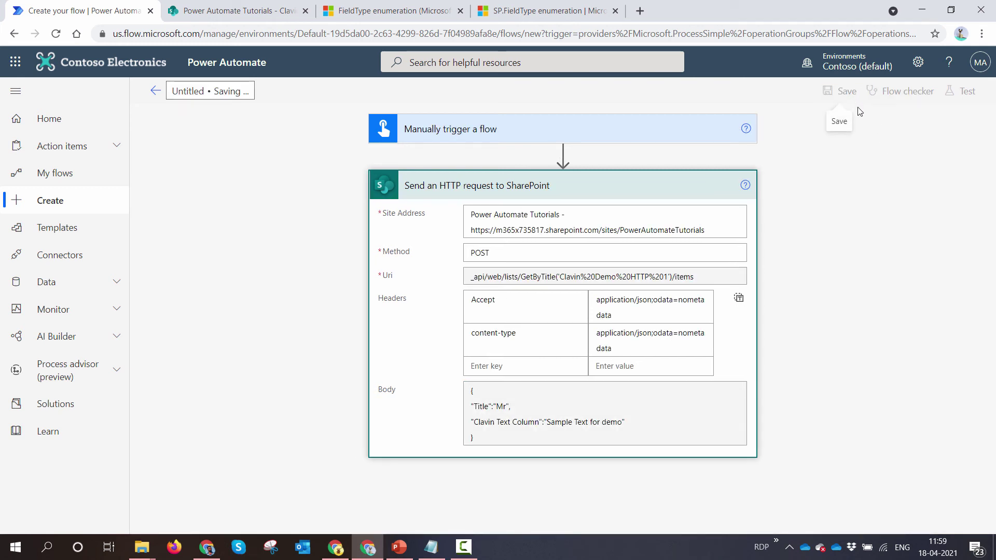
pyautogui.click(273, 12)
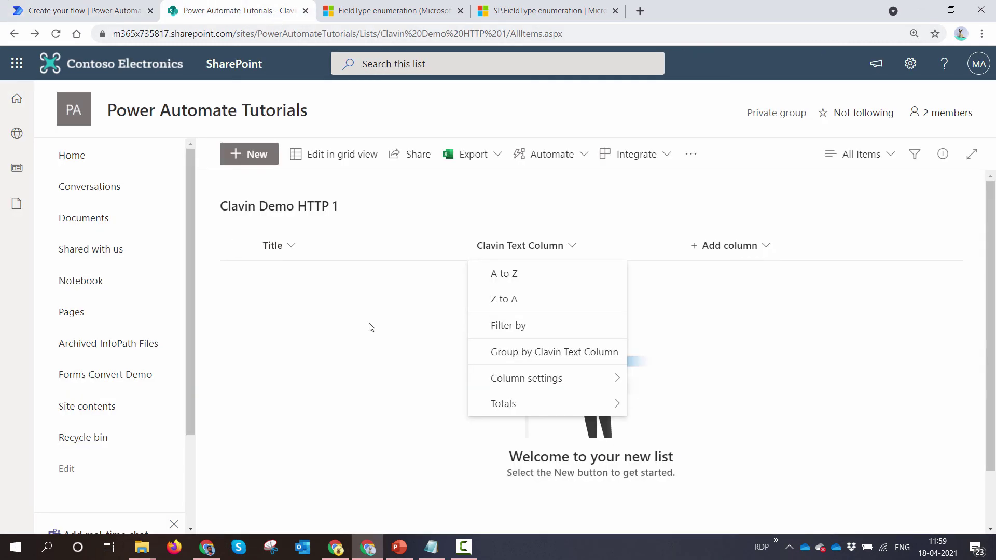
pyautogui.click(146, 7)
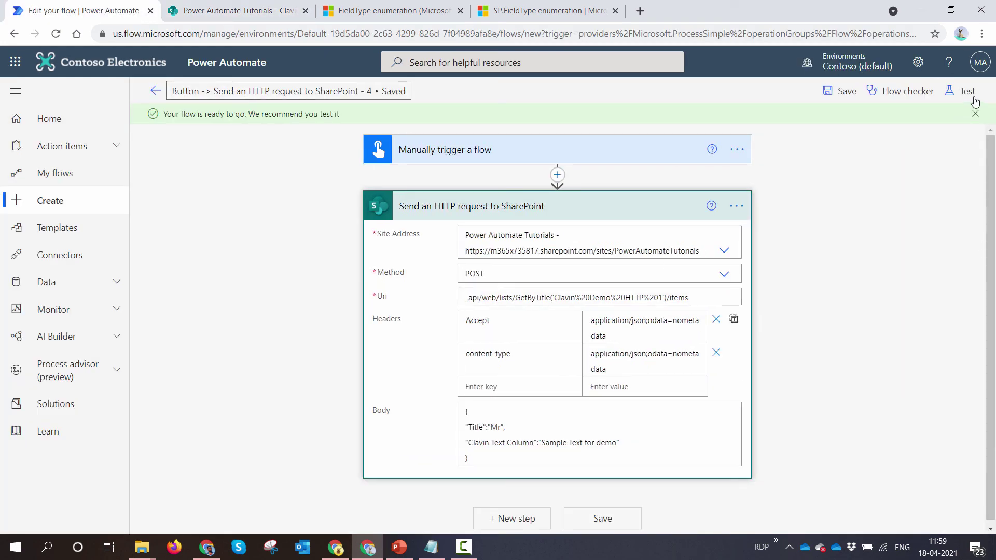
# Run the saved flow as a manual test and open its run details.
pyautogui.click(972, 94)
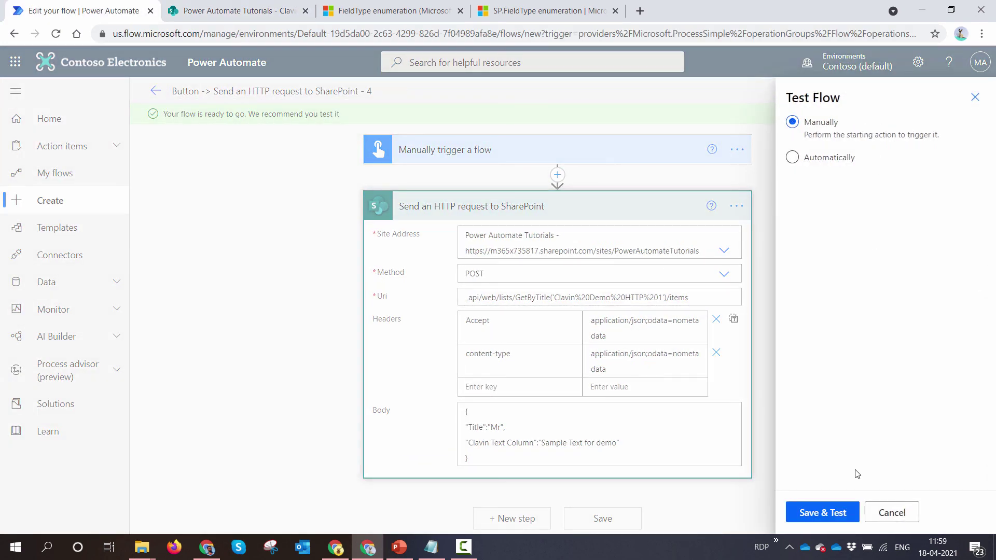
pyautogui.click(846, 517)
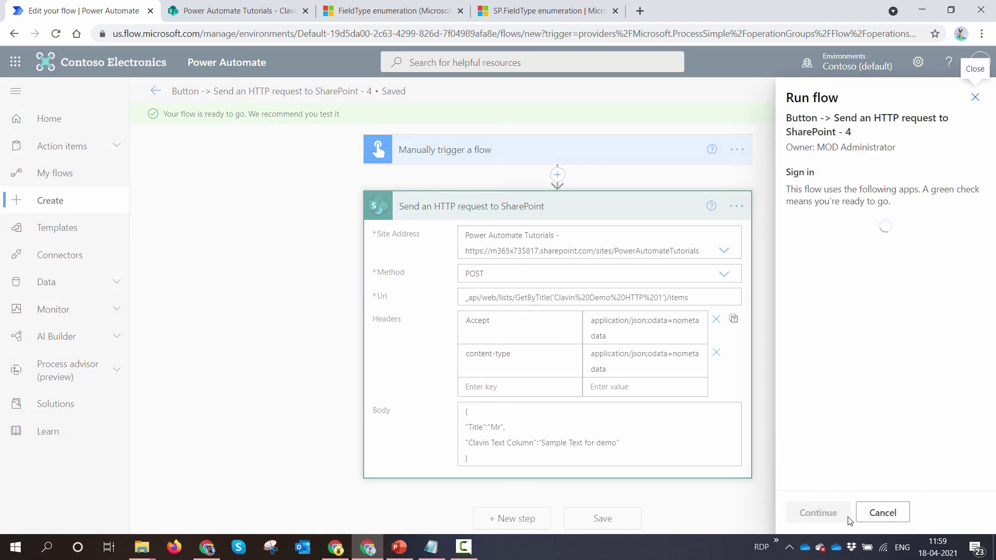
pyautogui.click(841, 519)
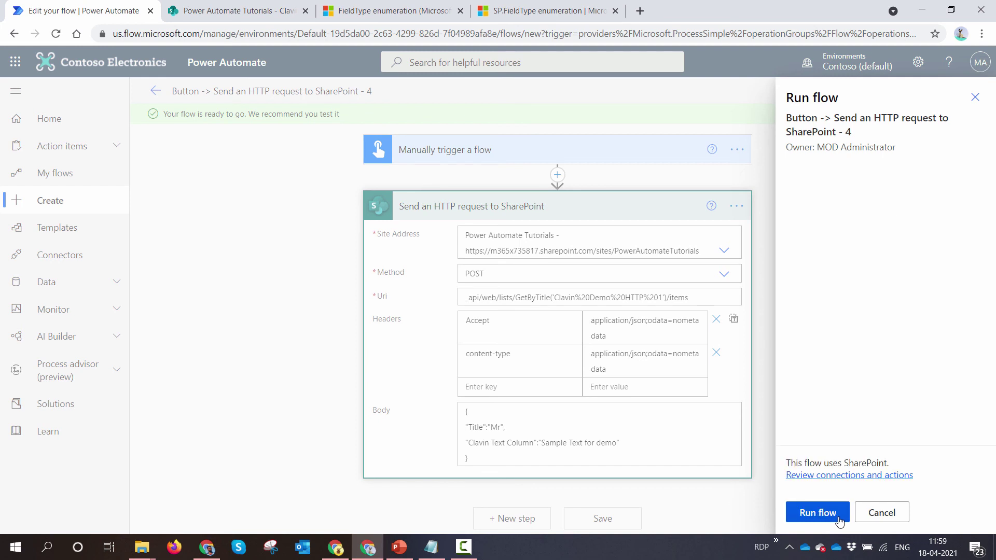
pyautogui.click(841, 519)
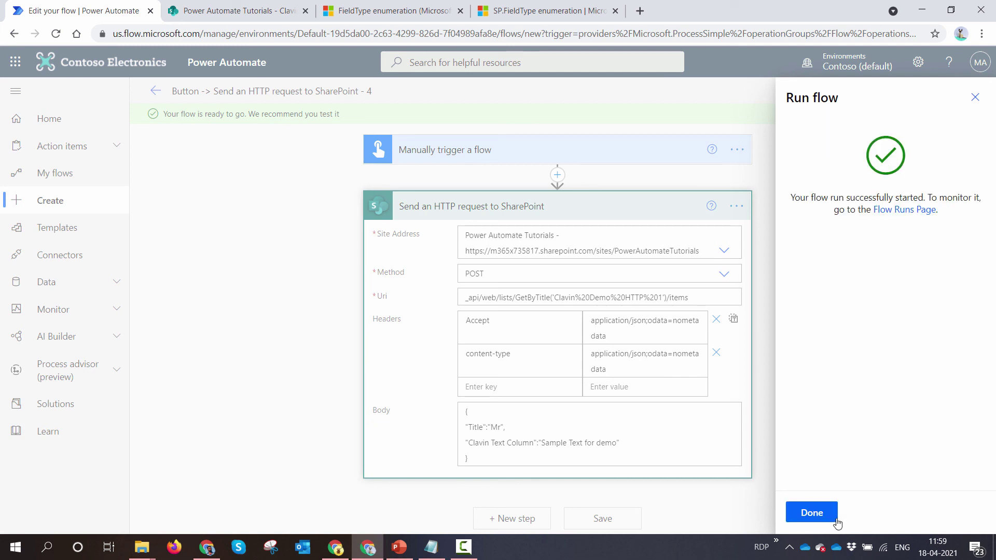
pyautogui.click(837, 521)
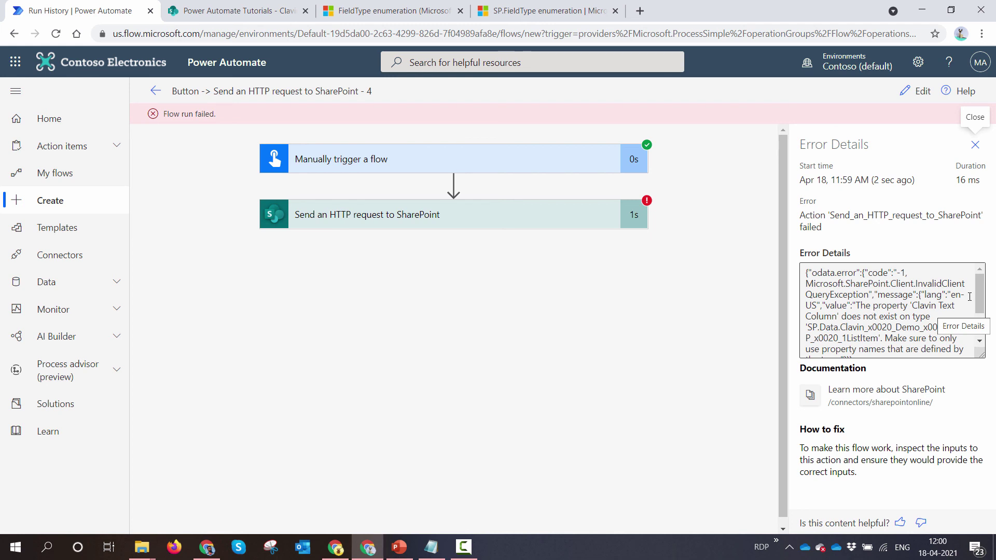
# Open the edit page of Clavin Text Column through the list settings to get its internal name from the address.
pyautogui.click(205, 16)
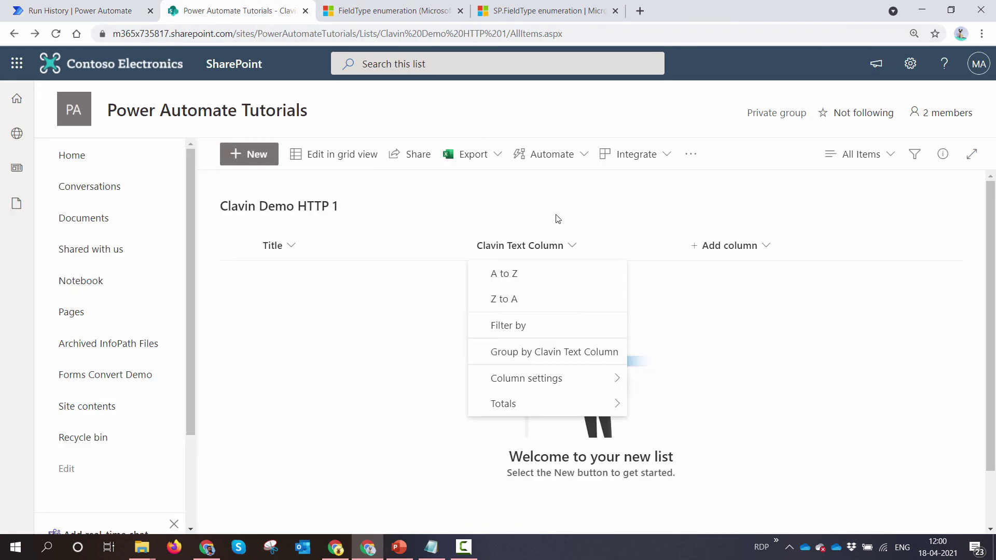
pyautogui.click(911, 63)
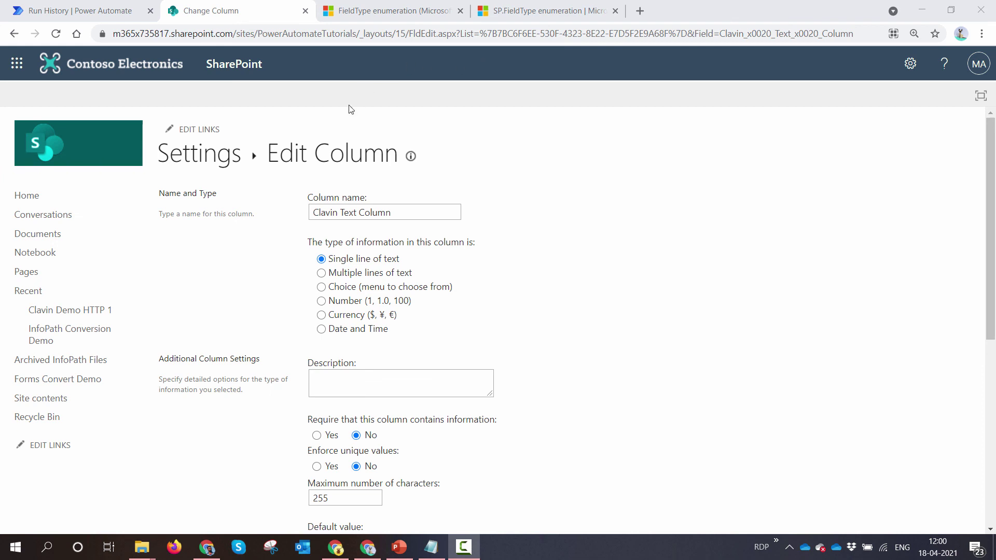
pyautogui.click(72, 10)
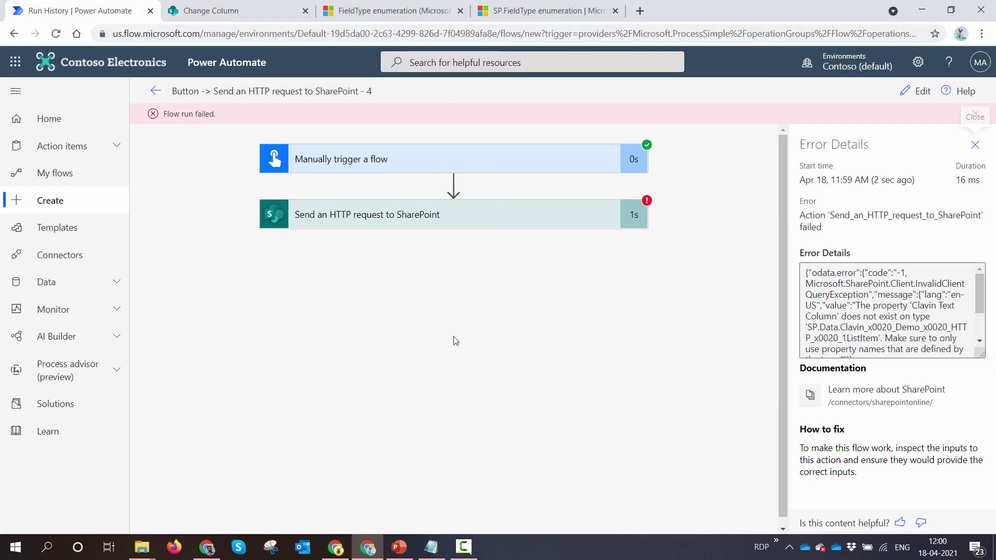
# Reopen the flow for editing, change the body's second property name to Clavin_x0020_Text_x0020_Column, and save it.
pyautogui.click(917, 90)
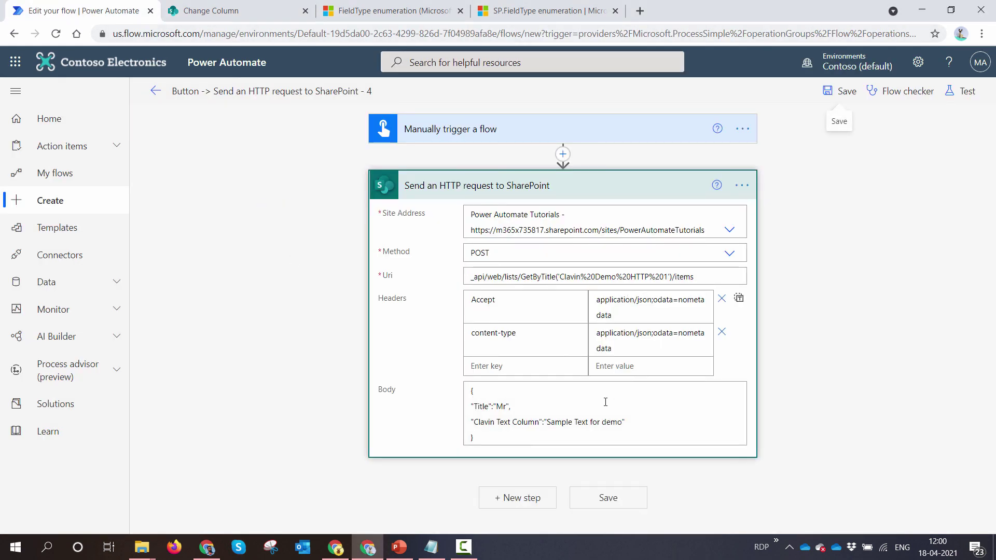
pyautogui.moveTo(540, 423); pyautogui.dragTo(474, 423)
pyautogui.write('Clavin_x0020_Text_x0020_Column')
pyautogui.click(842, 95)
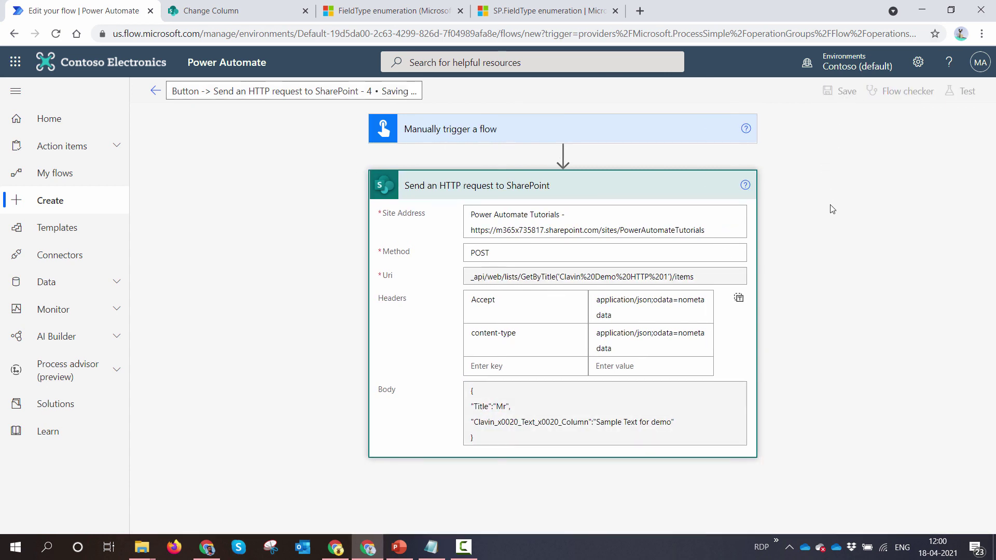
# Test the updated flow manually and expand the Send an HTTP request to SharePoint action in its run details.
pyautogui.click(963, 95)
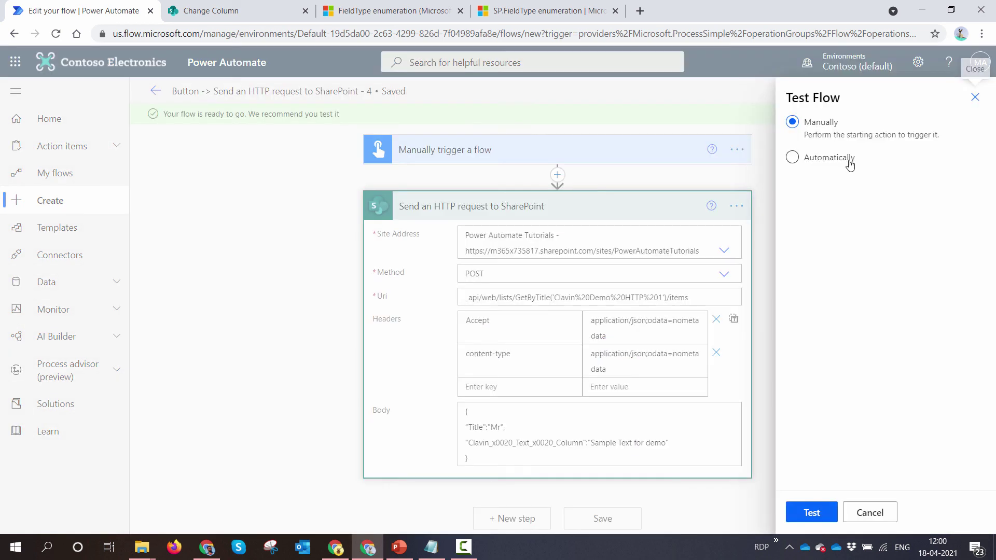
pyautogui.click(816, 513)
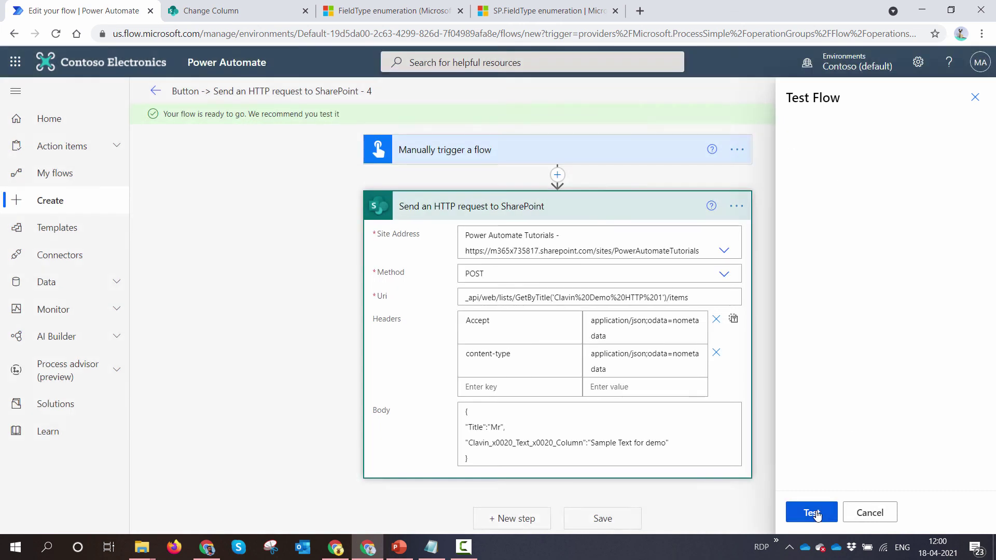
pyautogui.click(817, 513)
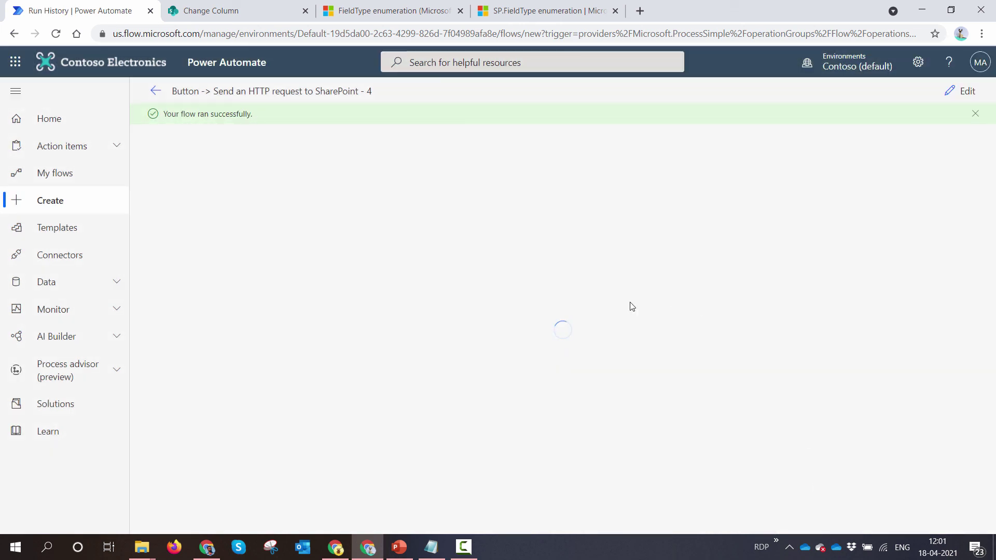
pyautogui.click(588, 226)
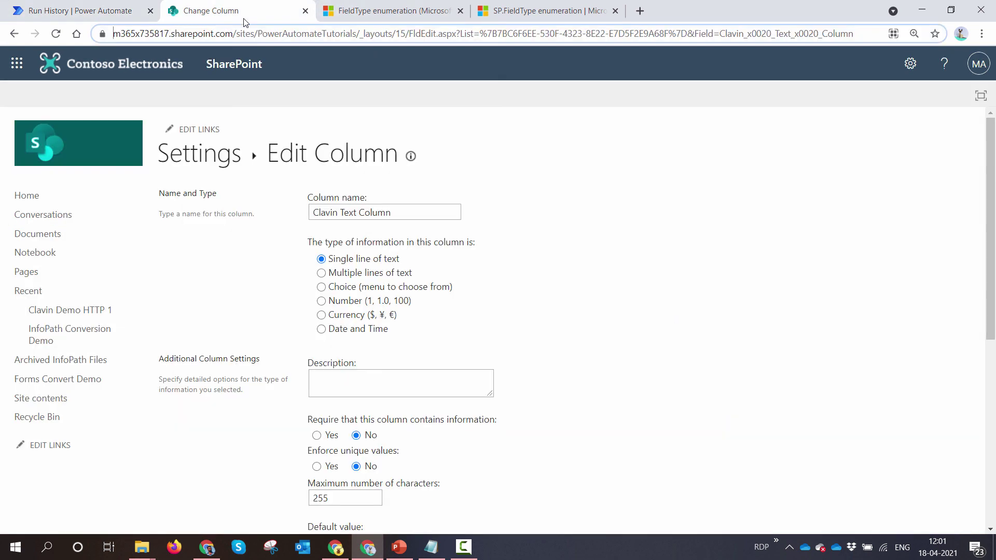
# Review Clavin Text Column's internal name in the address of its edit page and open the Clavin Demo HTTP 1 list.
pyautogui.click(243, 16)
pyautogui.click(198, 158)
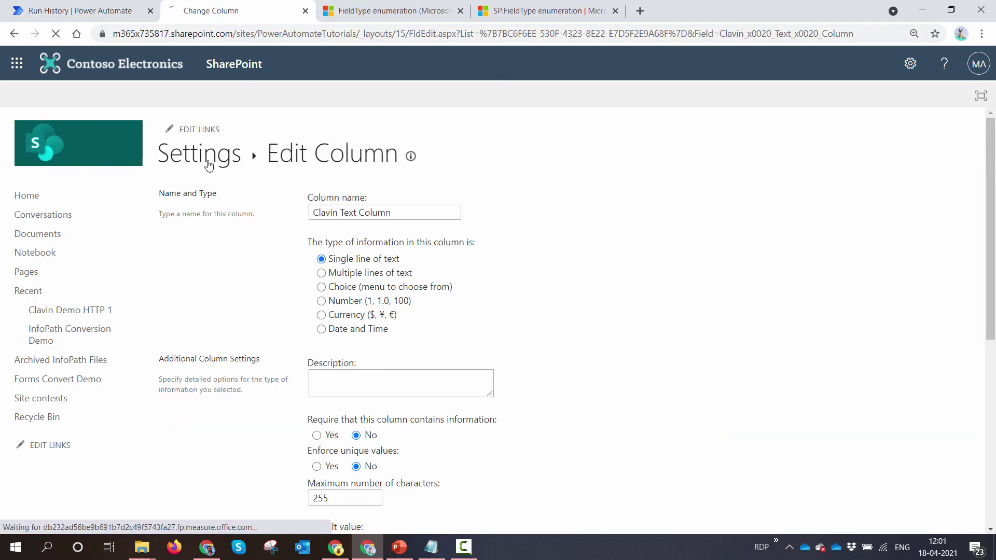
pyautogui.scroll(-5, 273, 363)
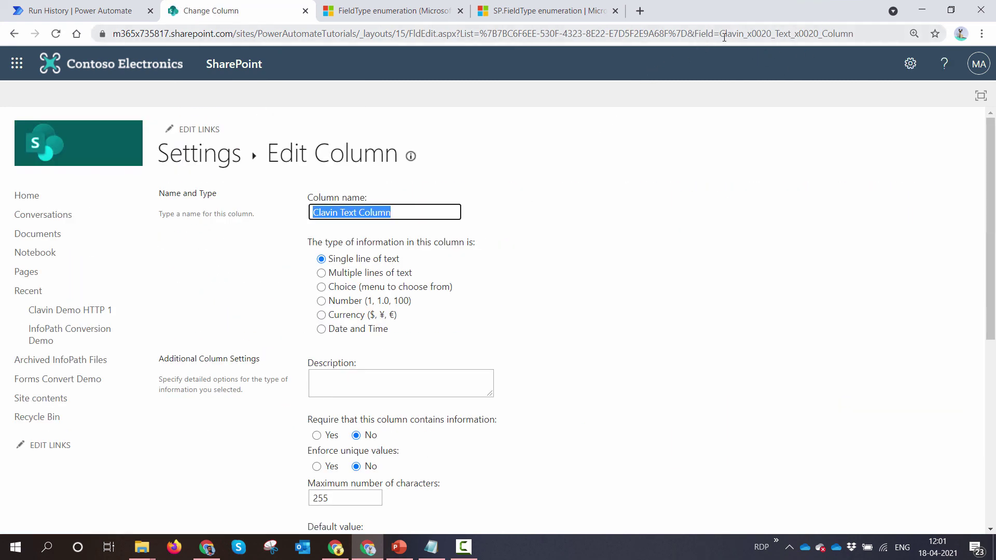
pyautogui.moveTo(720, 34); pyautogui.dragTo(877, 37)
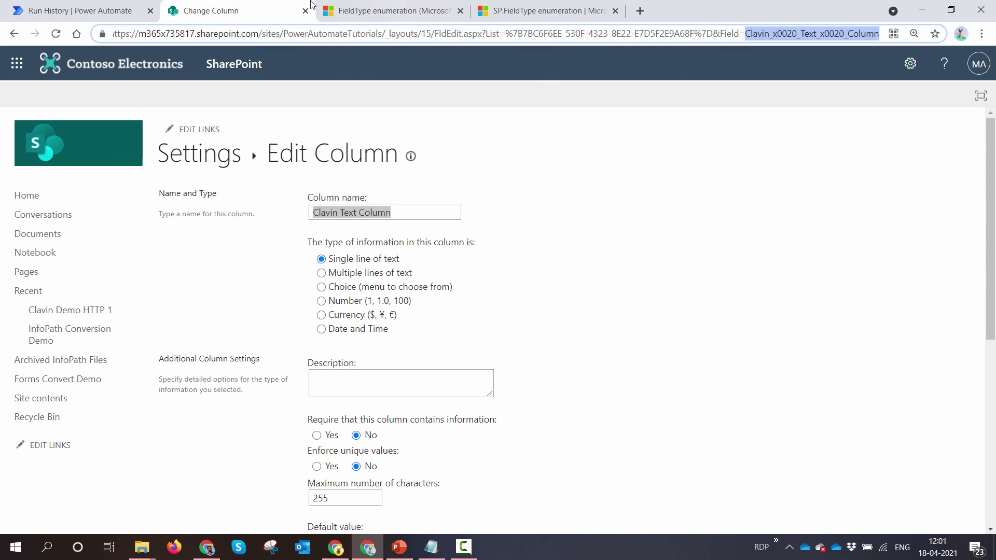
pyautogui.click(98, 313)
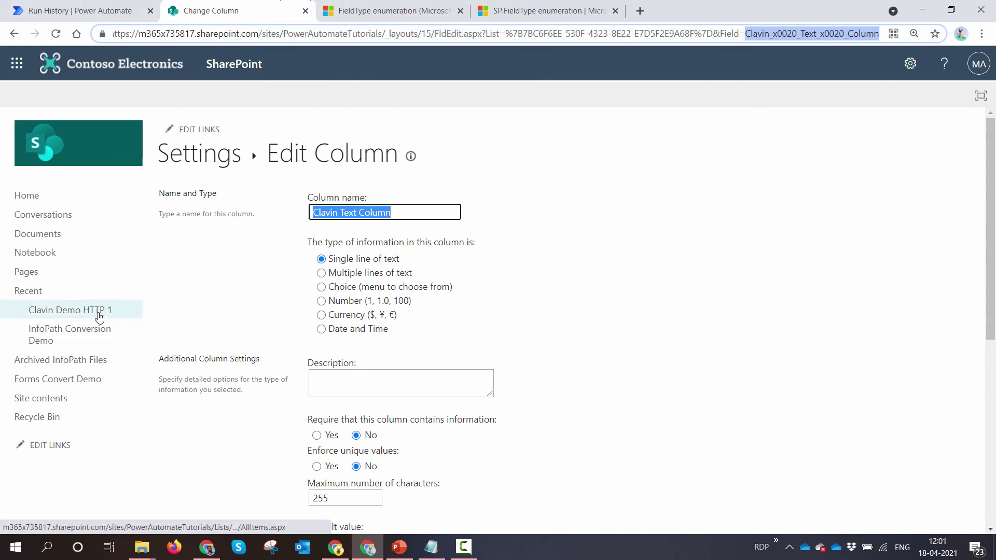